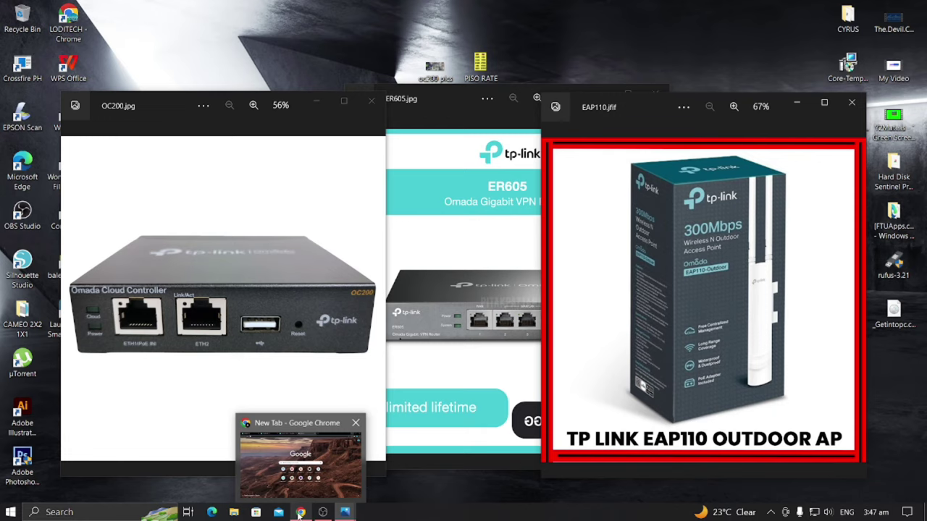
# Switch to Chrome and set the router's primary DHCP pool to start at 192.168.254.1 and end at 192.168.254.254
pyautogui.click(300, 512)
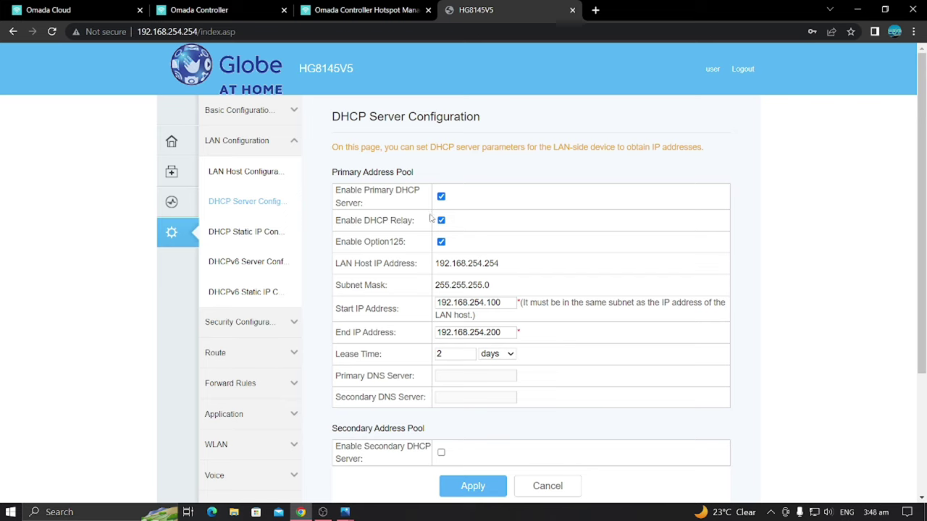
pyautogui.scroll(-1, 452, 260)
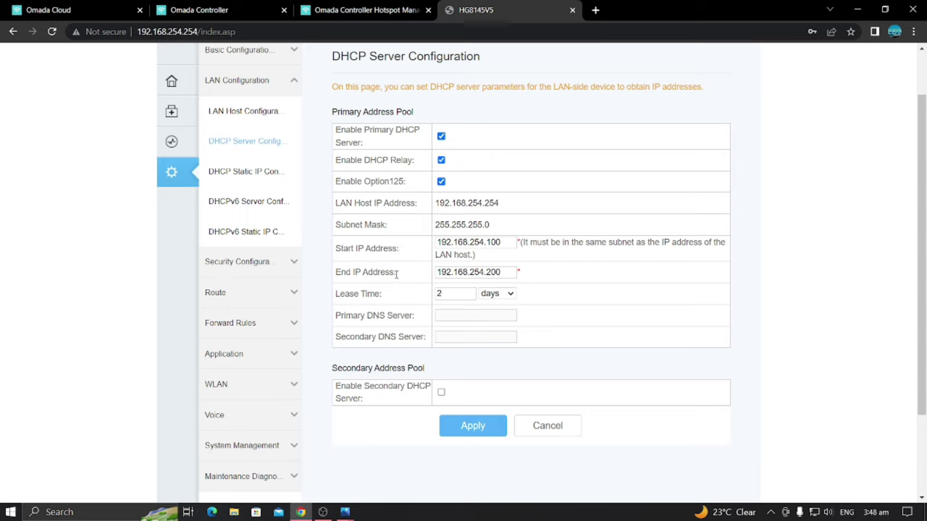
pyautogui.click(504, 271)
pyautogui.moveTo(394, 297); pyautogui.dragTo(330, 303)
pyautogui.click(412, 301)
pyautogui.click(504, 243)
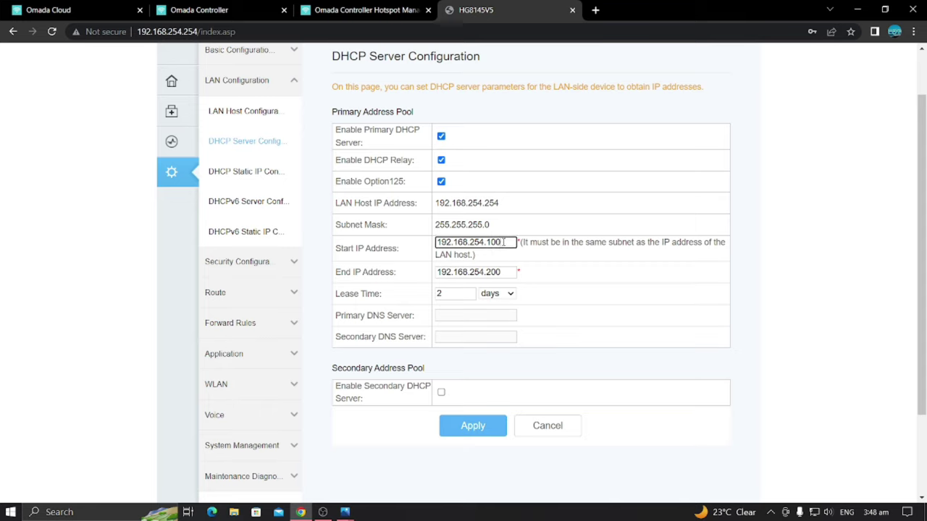
pyautogui.moveTo(503, 243); pyautogui.dragTo(493, 246)
pyautogui.write('1')
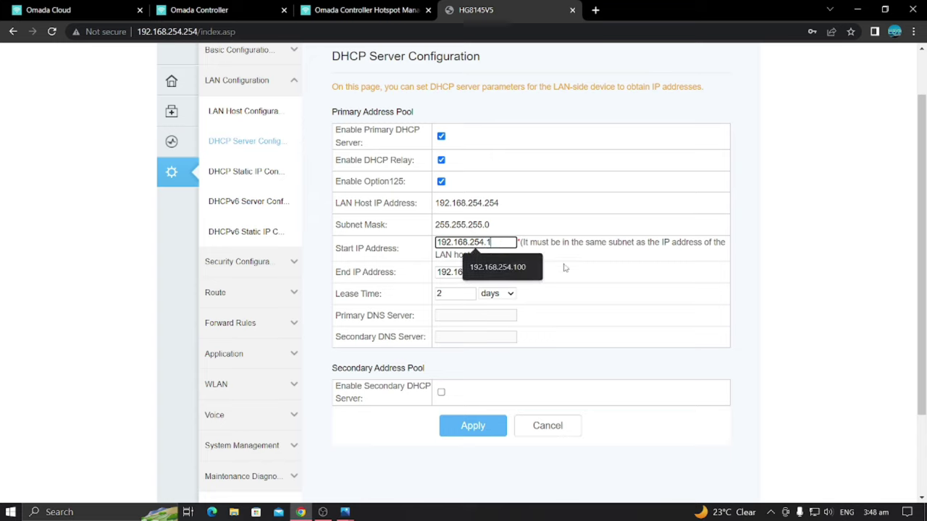
pyautogui.click(503, 272)
pyautogui.moveTo(503, 272); pyautogui.dragTo(485, 274)
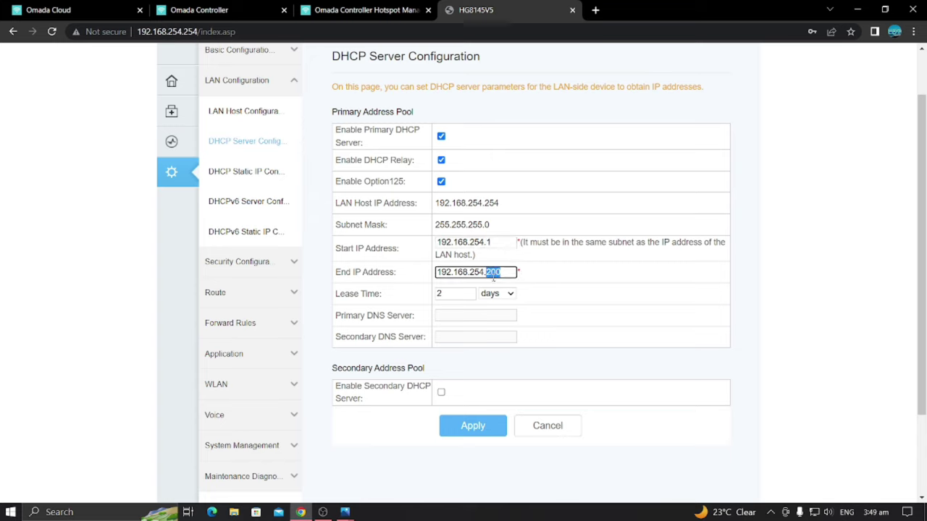
pyautogui.write('254')
# Set the primary DHCP pool's lease time to 2 hours
pyautogui.click(510, 295)
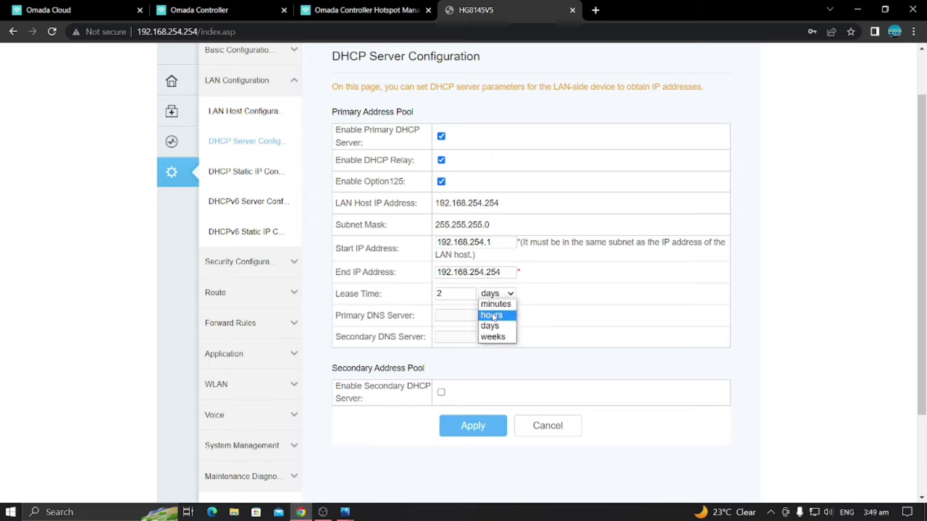
pyautogui.click(493, 316)
pyautogui.doubleClick(449, 294)
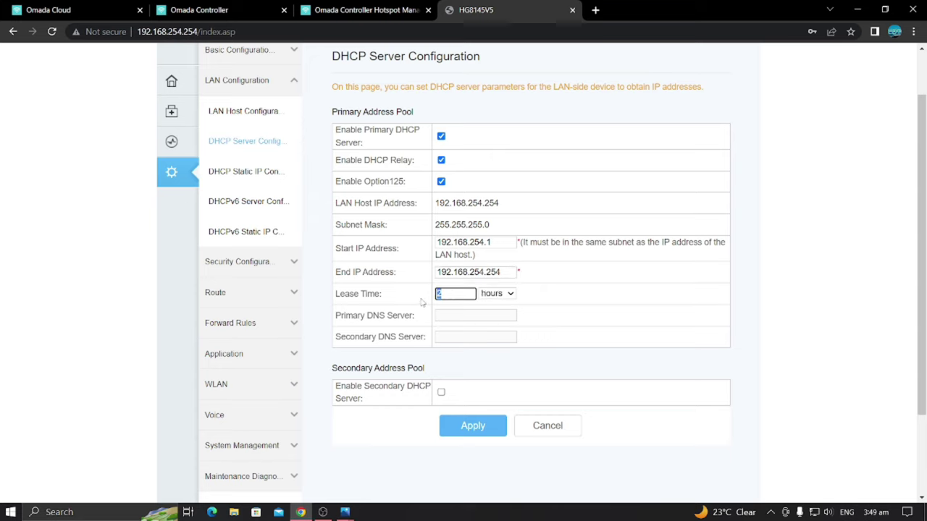
pyautogui.write('2')
# Log out of the Globe HG8145V5 router's administration page and close its browser page
pyautogui.scroll(1, 695, 187)
pyautogui.click(743, 69)
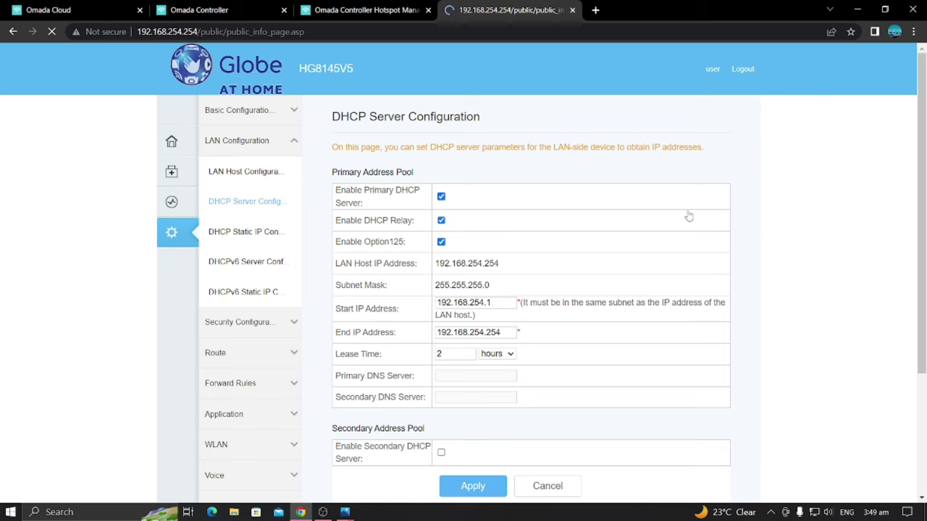
pyautogui.click(571, 11)
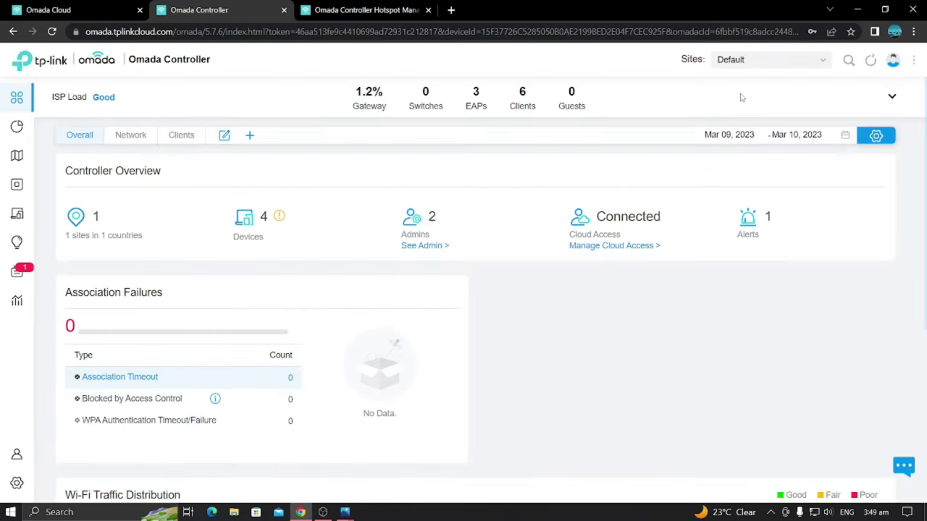
# Minimize the browser and close the OC200, ER605 and EAP110 product images
pyautogui.click(857, 9)
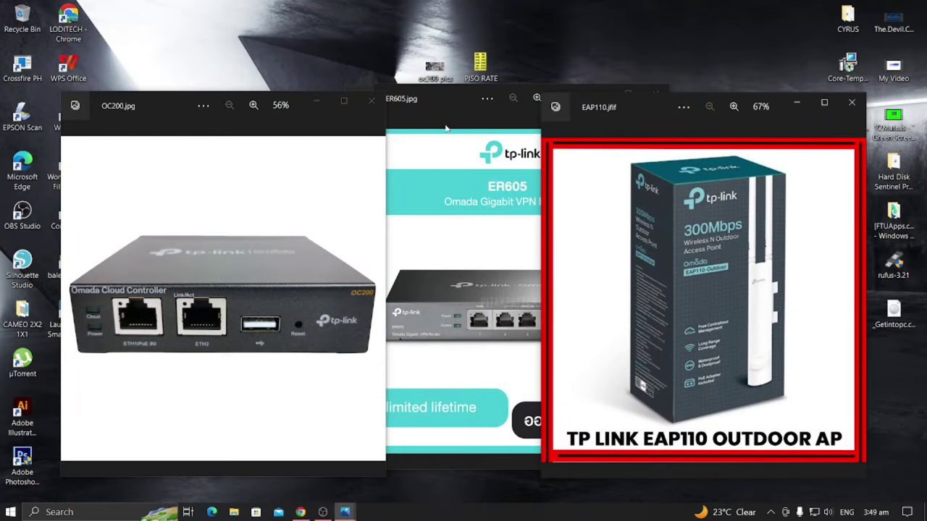
pyautogui.click(438, 98)
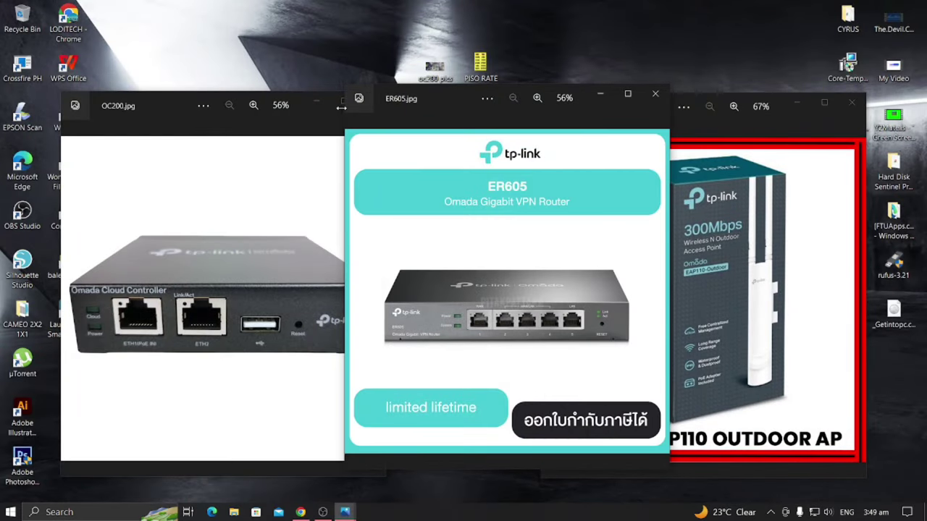
pyautogui.moveTo(168, 106); pyautogui.dragTo(160, 107)
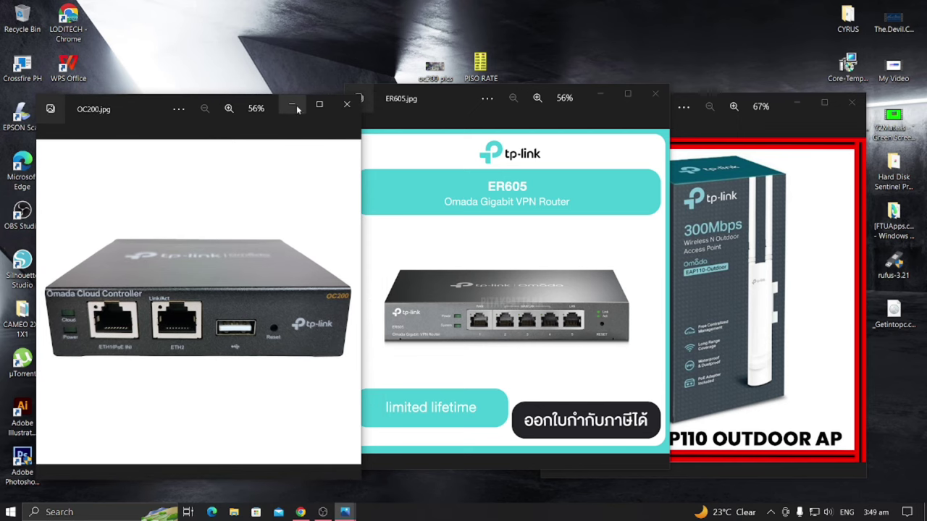
pyautogui.click(351, 104)
pyautogui.click(651, 98)
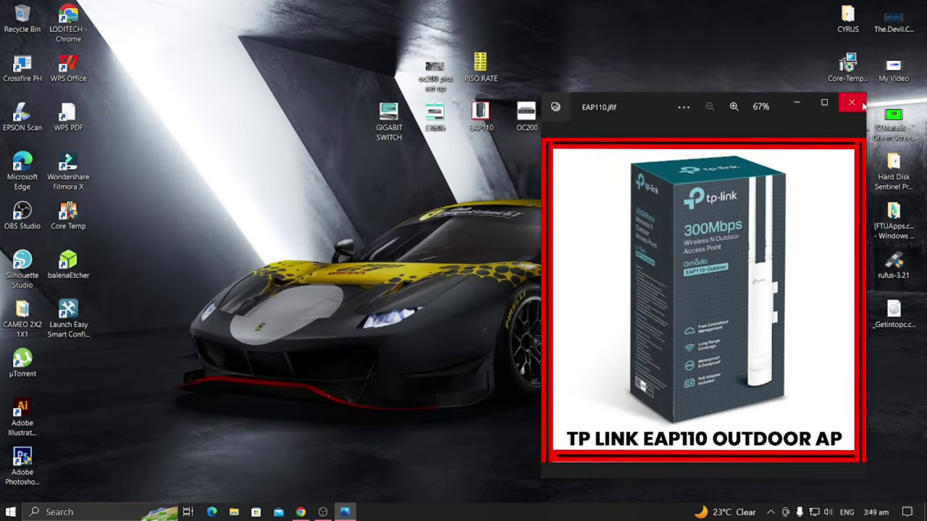
pyautogui.click(852, 102)
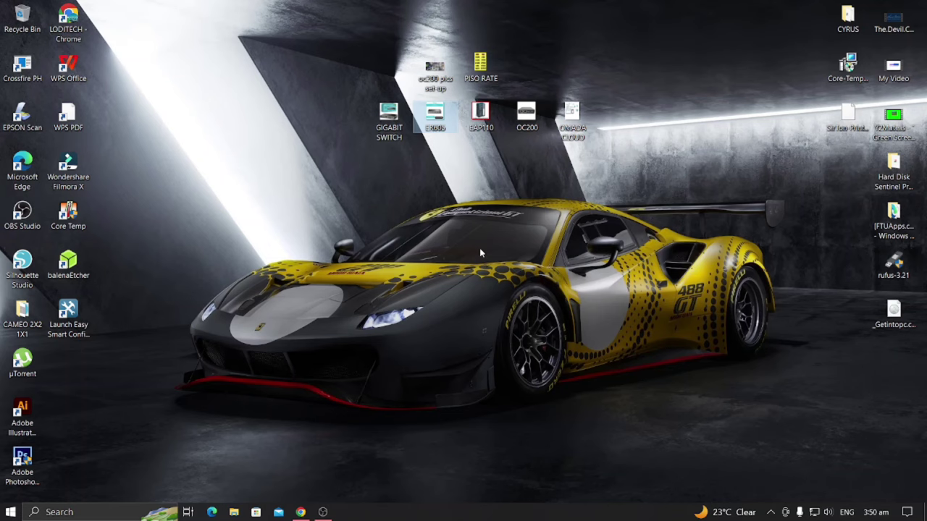
# Open the GIGABIT SWITCH image from the desktop and move its window clear of the desktop image files
pyautogui.doubleClick(389, 115)
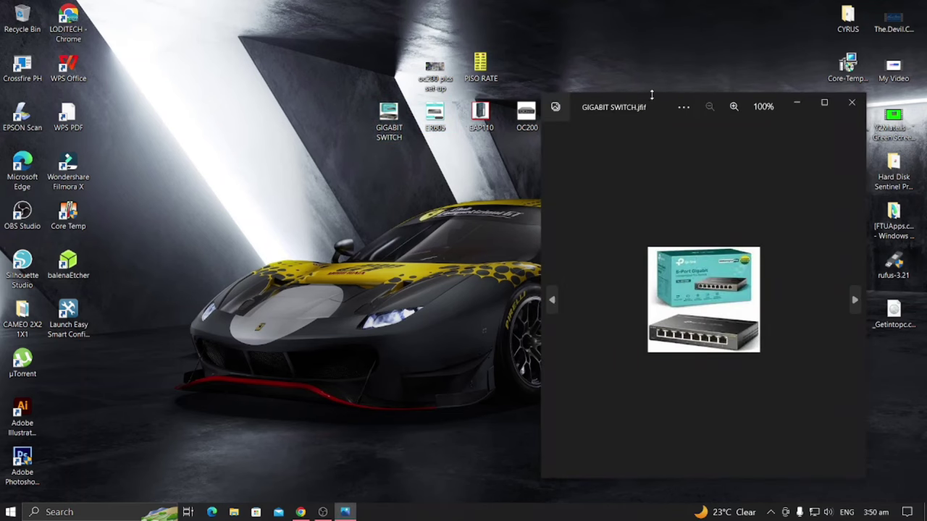
pyautogui.moveTo(655, 97); pyautogui.dragTo(178, 70)
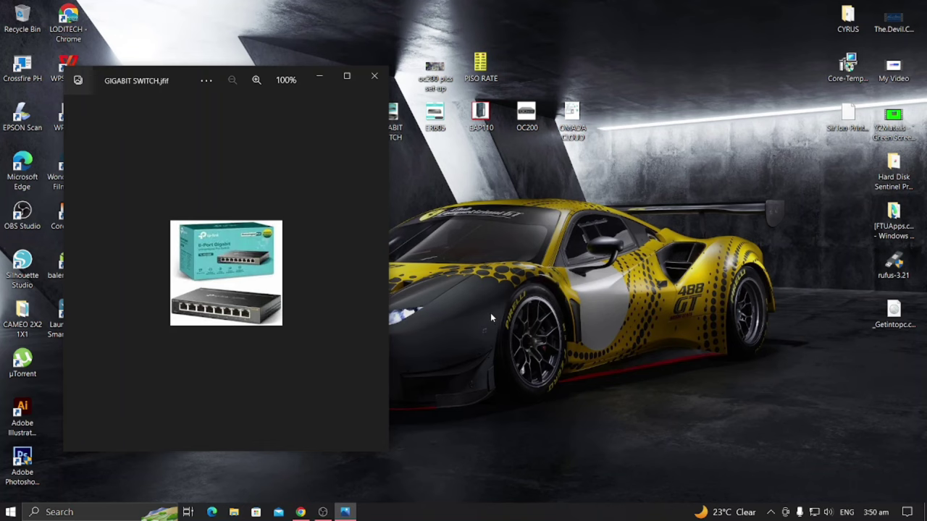
pyautogui.moveTo(186, 76); pyautogui.dragTo(175, 76)
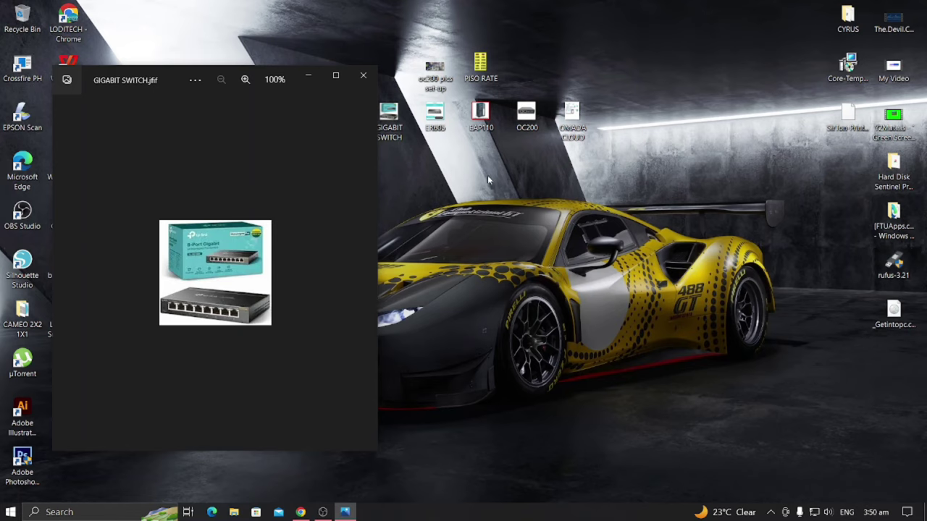
# Examine the device wiring in the oc200 pics set-up photo in a widened window, then close both images
pyautogui.doubleClick(436, 79)
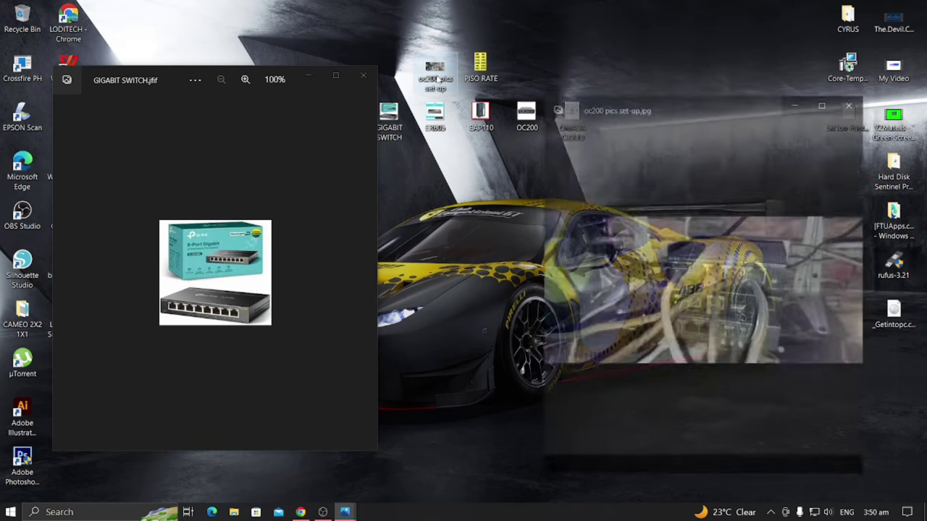
pyautogui.moveTo(651, 98); pyautogui.dragTo(493, 89)
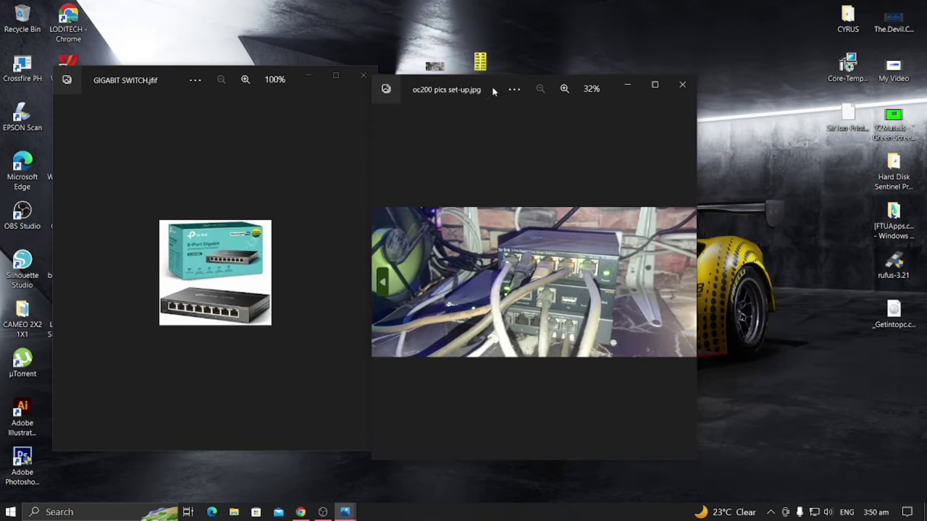
pyautogui.moveTo(695, 279); pyautogui.dragTo(859, 279)
pyautogui.moveTo(511, 89); pyautogui.dragTo(413, 72)
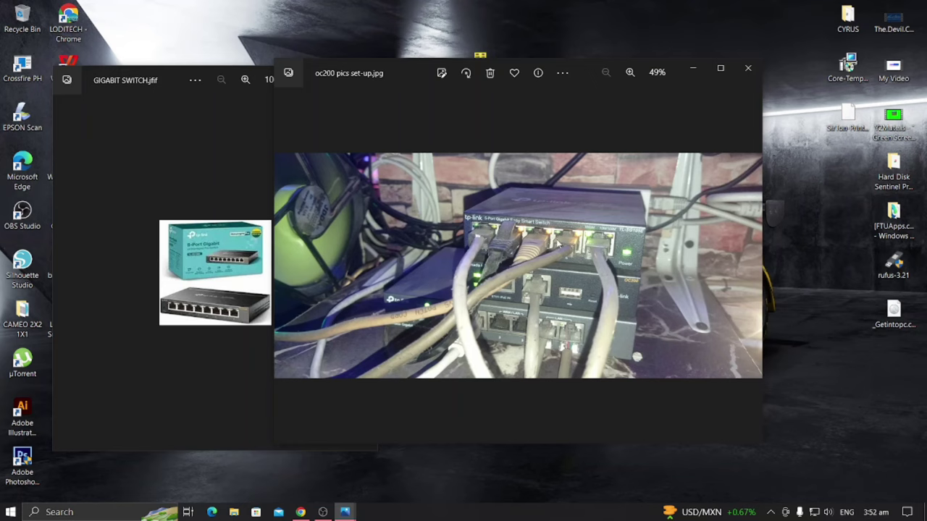
pyautogui.click(748, 72)
pyautogui.click(363, 77)
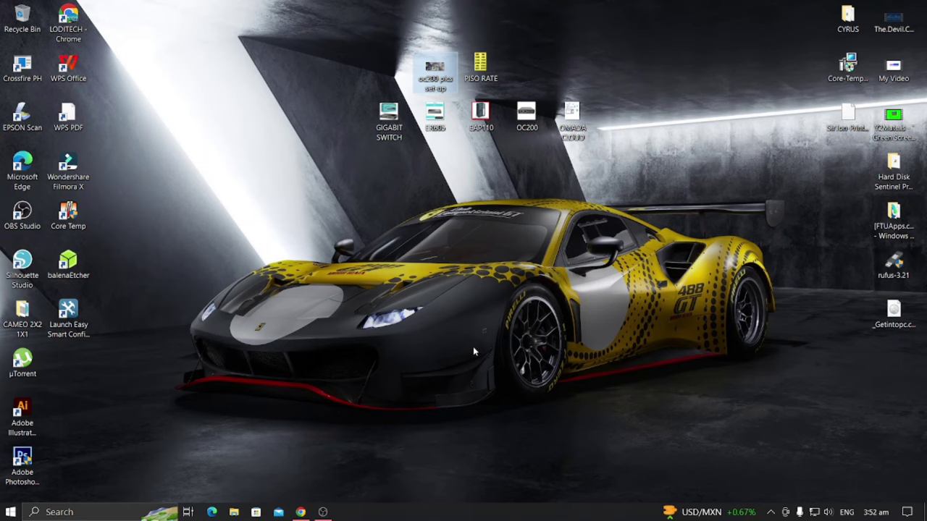
# Switch back to Chrome, view the controller list in Omada Cloud and return to the Omada Controller dashboard
pyautogui.click(301, 512)
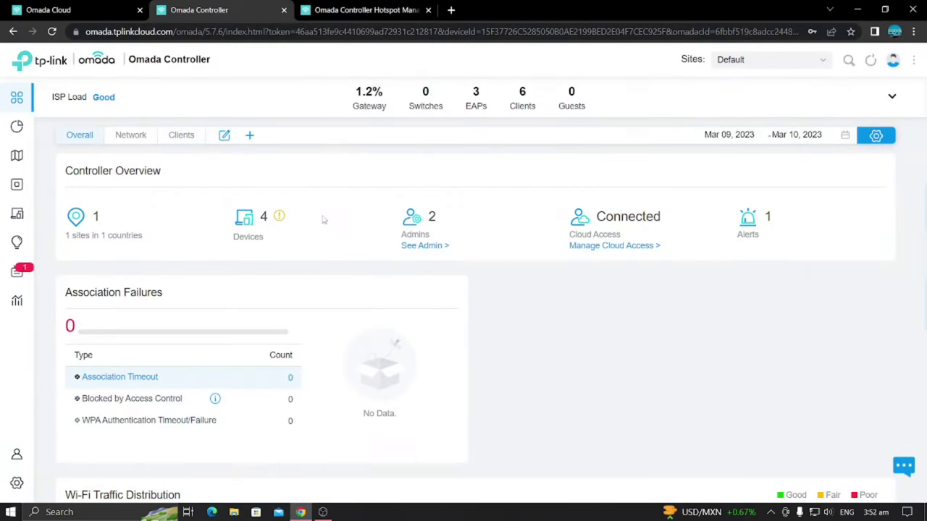
pyautogui.click(106, 11)
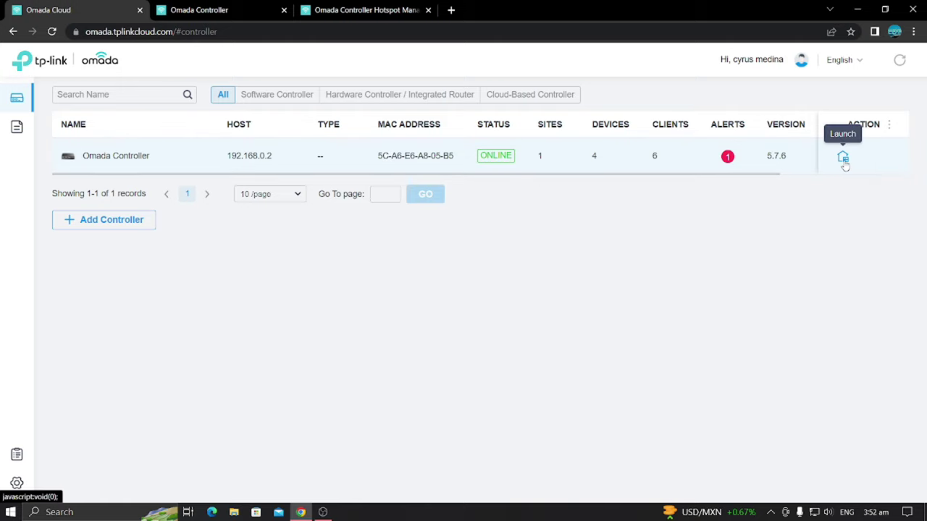
pyautogui.click(230, 9)
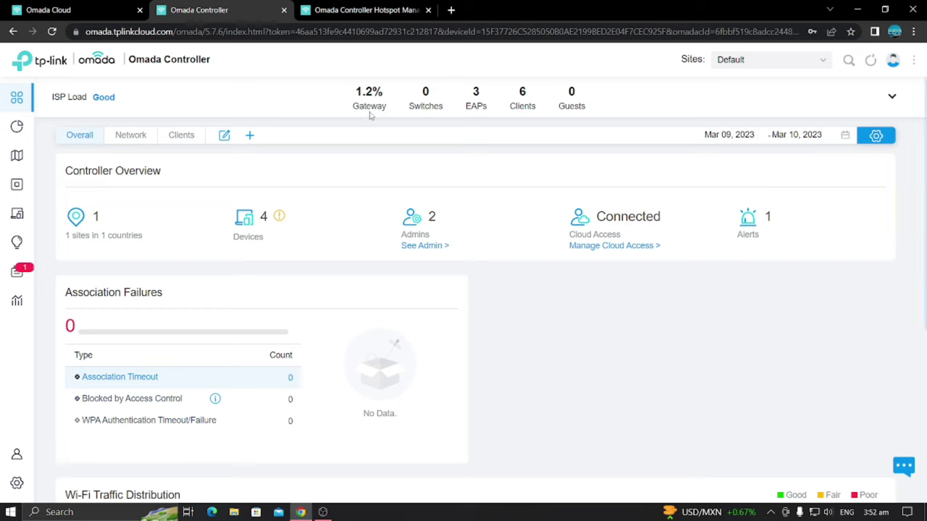
# Expand the dashboard's ISP load overview and inspect the WAN Internet Capacity settings and gateway utilization without changing them
pyautogui.moveTo(370, 116)
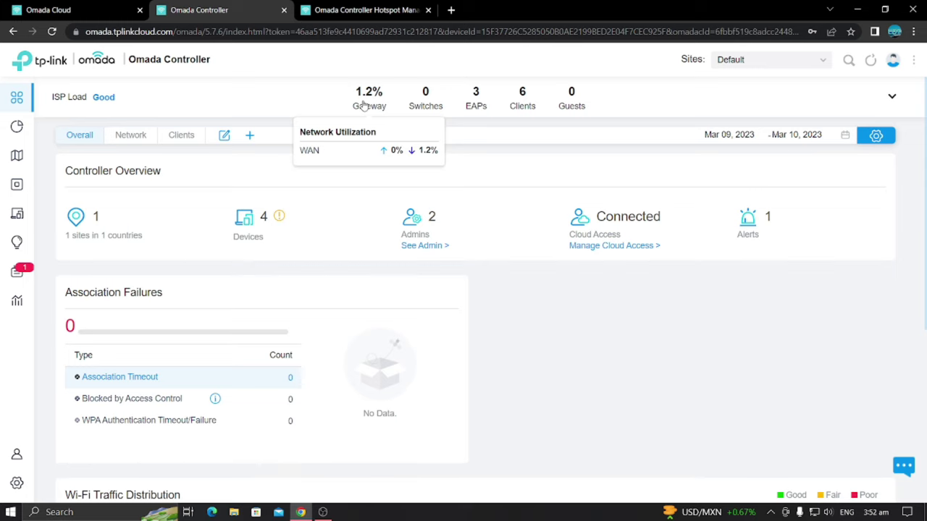
pyautogui.click(893, 101)
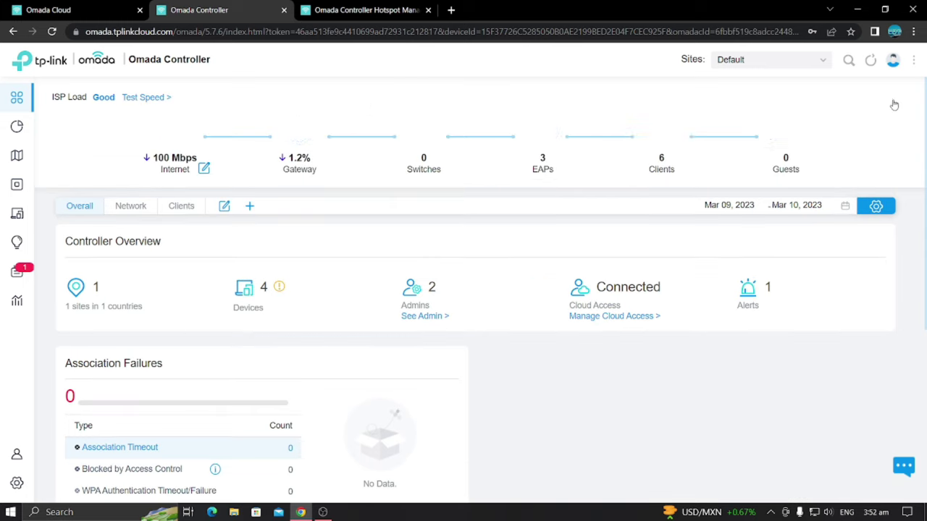
pyautogui.moveTo(170, 165)
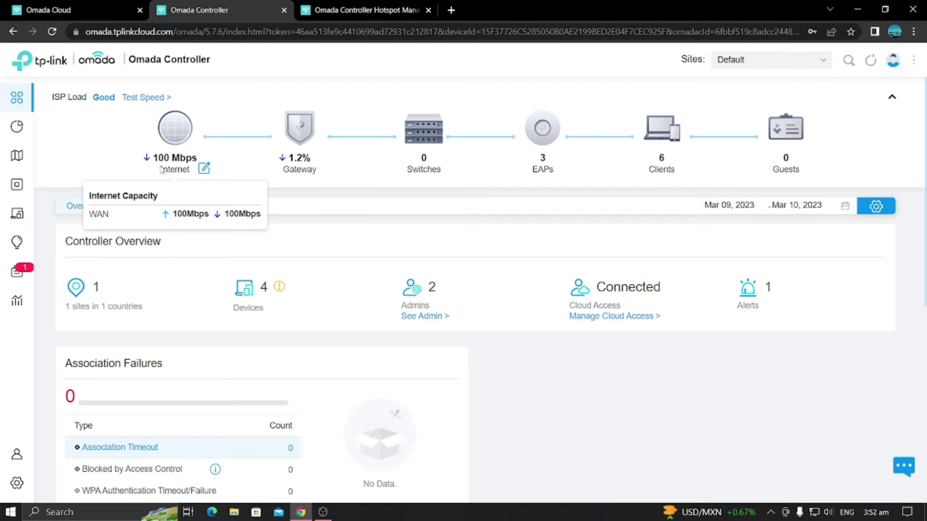
pyautogui.click(204, 168)
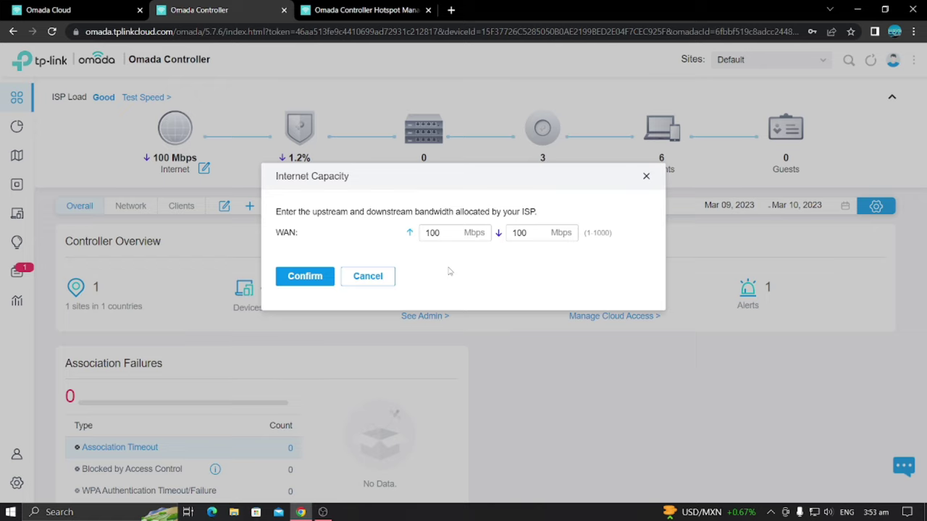
pyautogui.click(646, 178)
pyautogui.moveTo(299, 149)
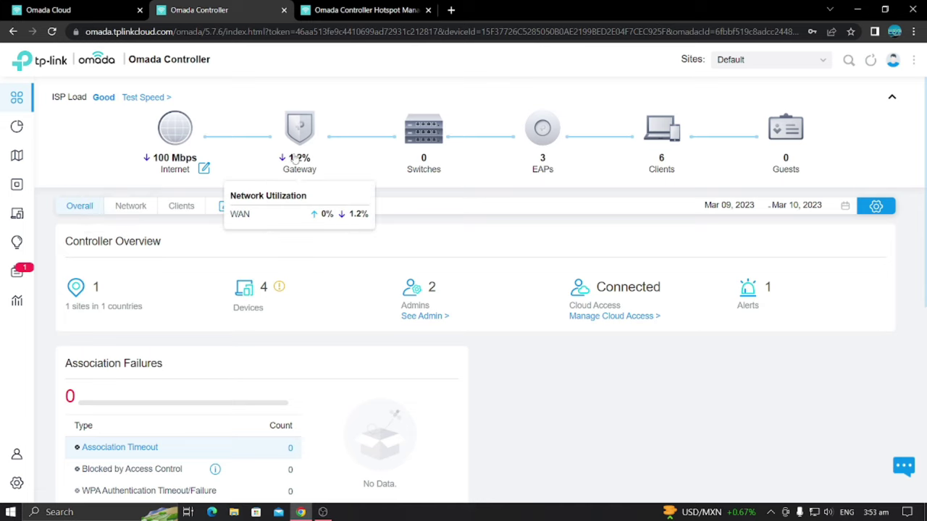
pyautogui.moveTo(544, 171)
# Search Google for "speed test", measure the internet speed on Fast.com and return to the Omada Controller dashboard
pyautogui.click(451, 10)
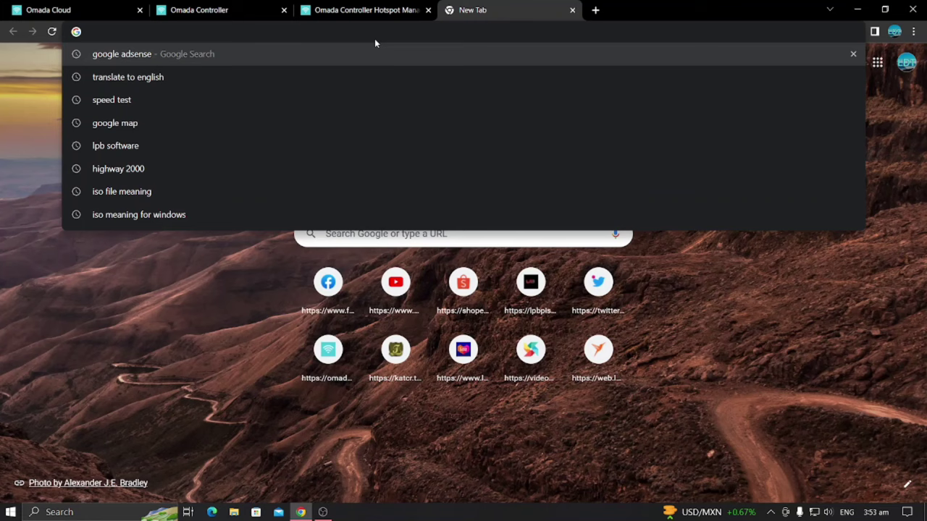
pyautogui.click(135, 100)
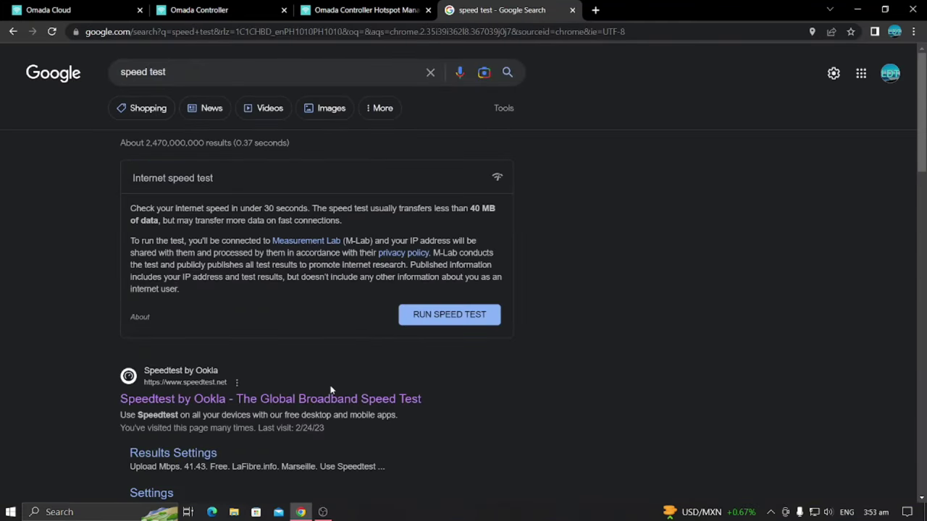
pyautogui.scroll(-3, 240, 384)
pyautogui.scroll(-3, 228, 378)
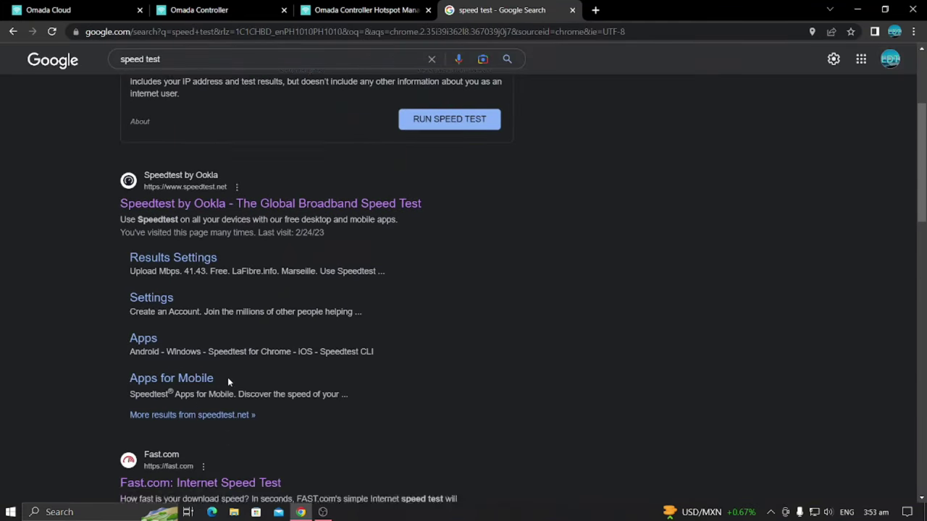
pyautogui.click(206, 318)
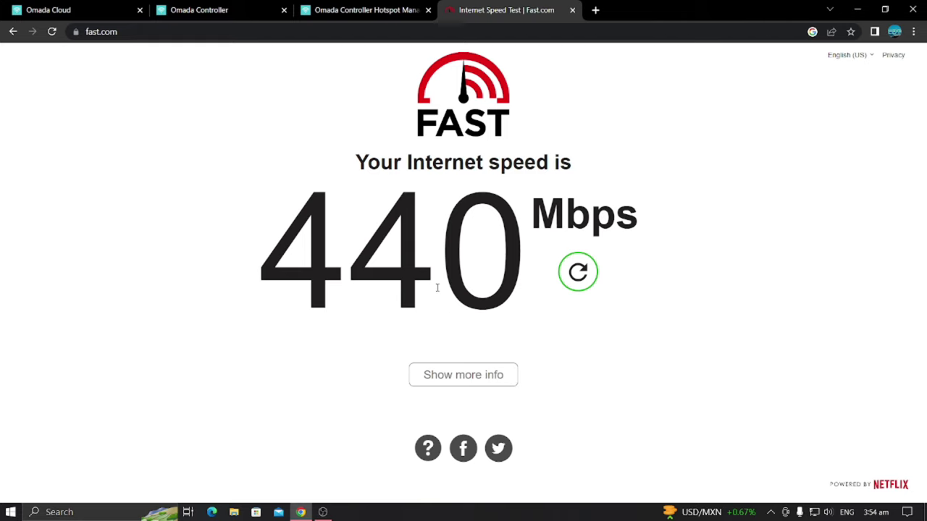
pyautogui.click(572, 10)
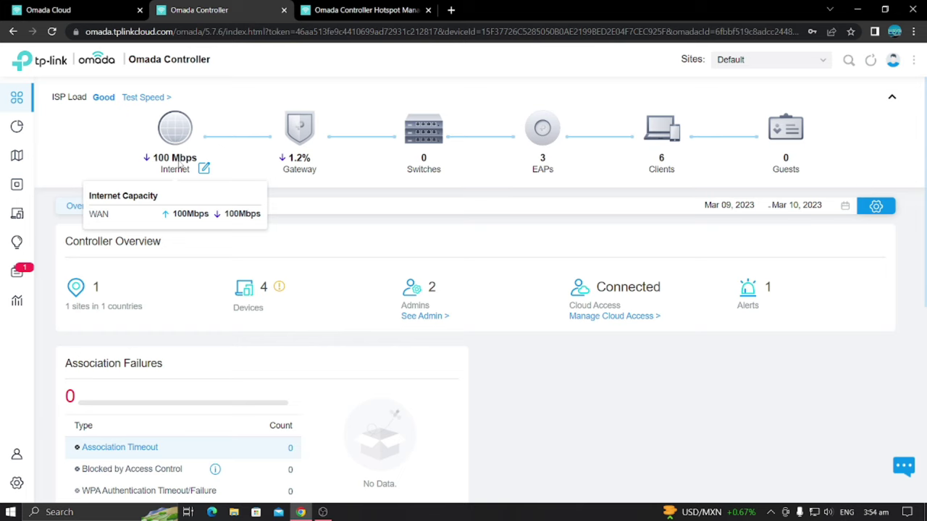
pyautogui.moveTo(7, 166)
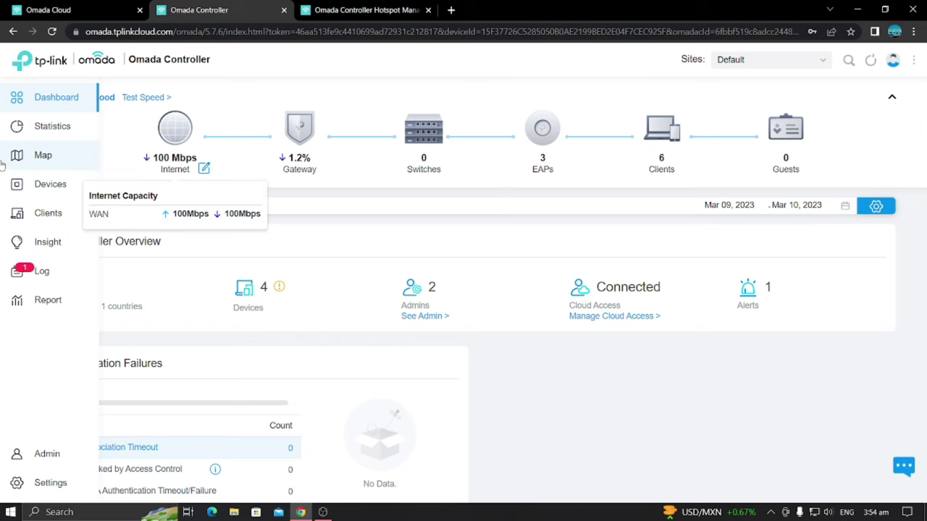
# View the controller's device list, then locate Hotspot Manager among the site options and switch to the Hotspot Management page
pyautogui.click(45, 184)
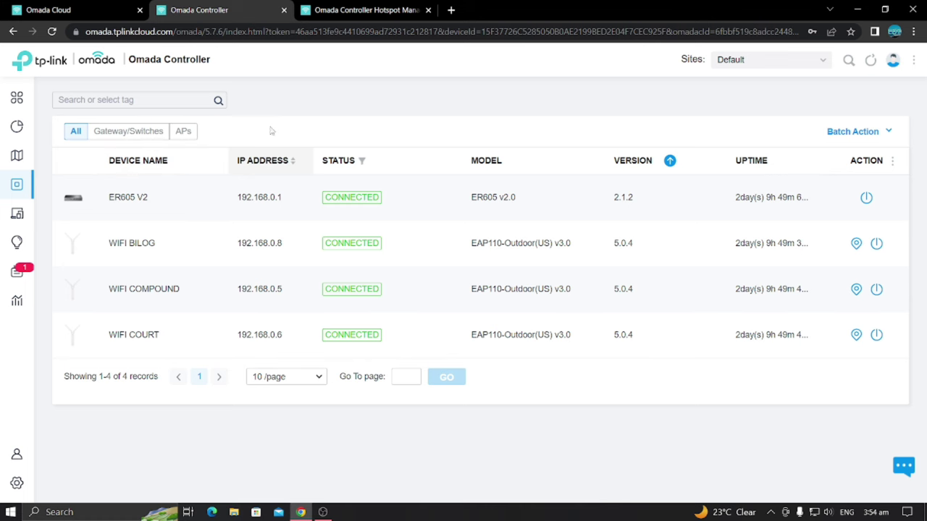
pyautogui.click(361, 11)
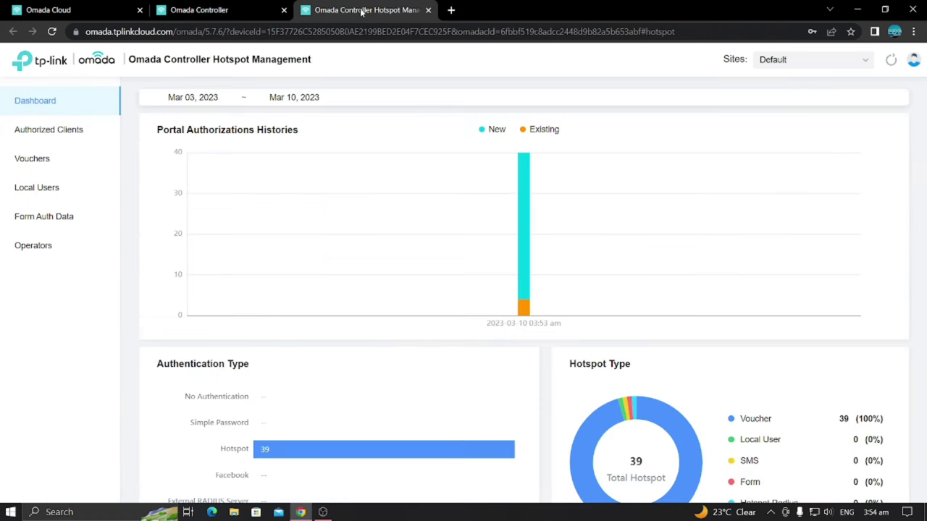
pyautogui.click(230, 10)
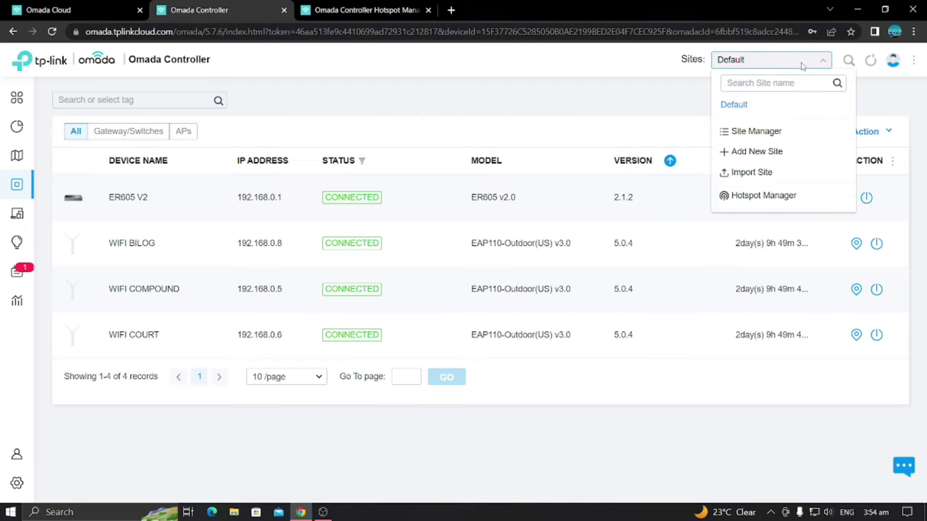
pyautogui.click(773, 200)
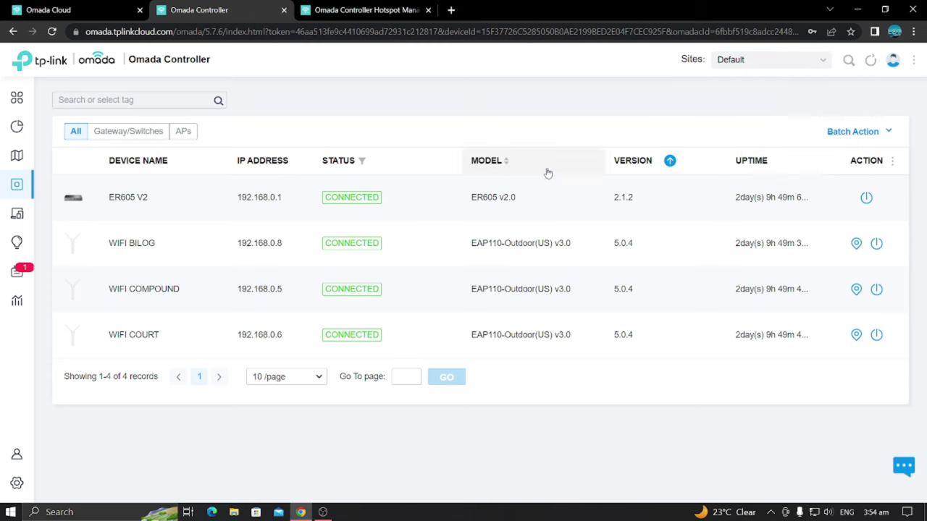
pyautogui.click(353, 12)
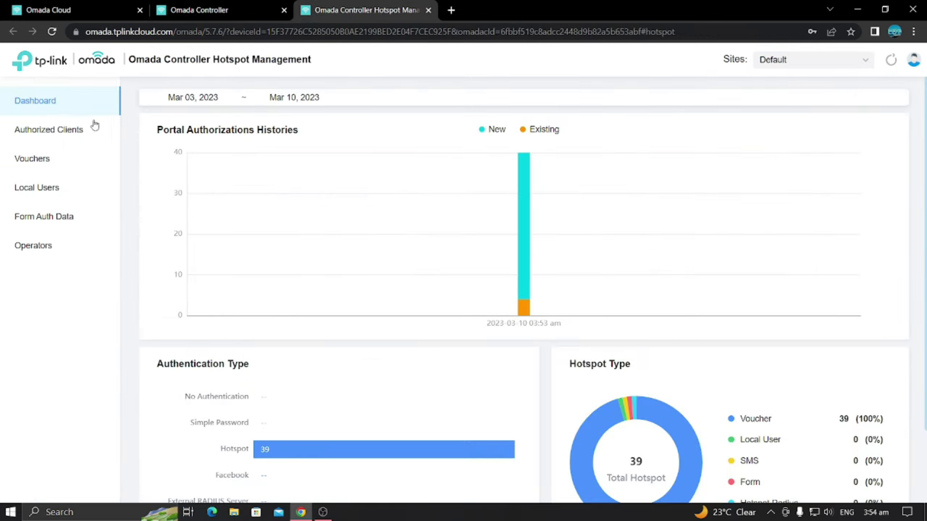
# Examine the hotspot dashboard's portal authorization history, authentication type and hotspot type charts
pyautogui.moveTo(441, 215)
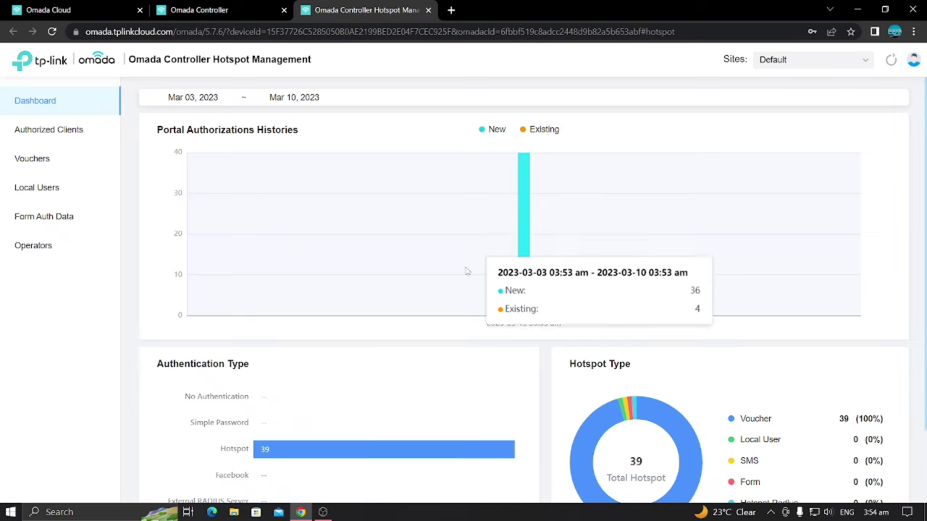
pyautogui.scroll(-2, 467, 270)
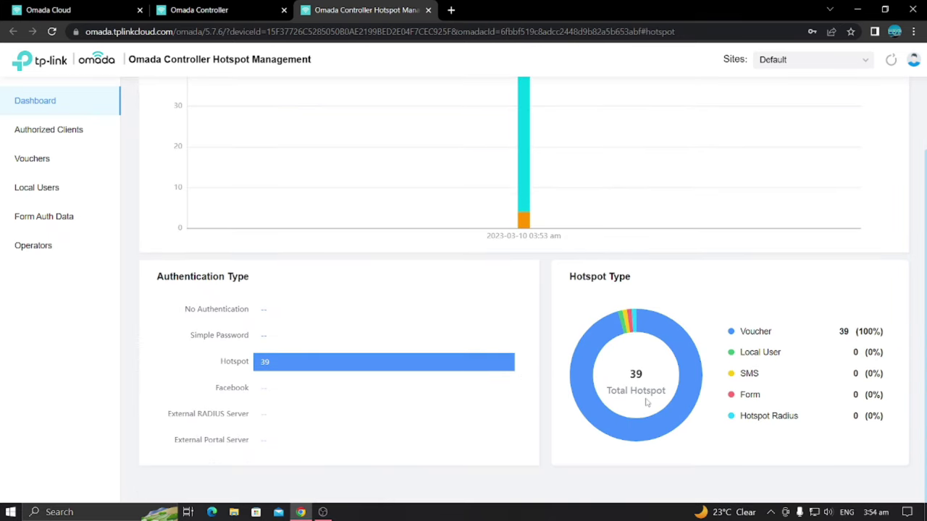
pyautogui.moveTo(848, 350)
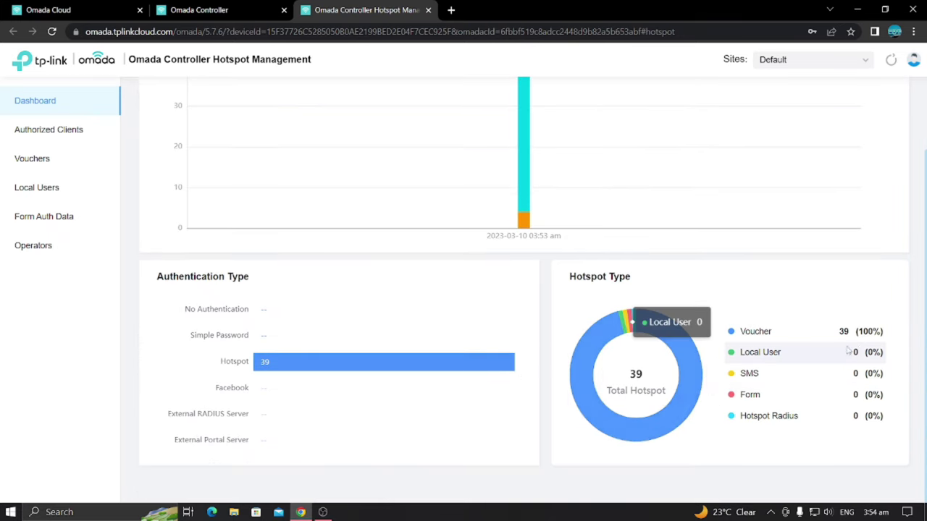
pyautogui.scroll(2, 234, 271)
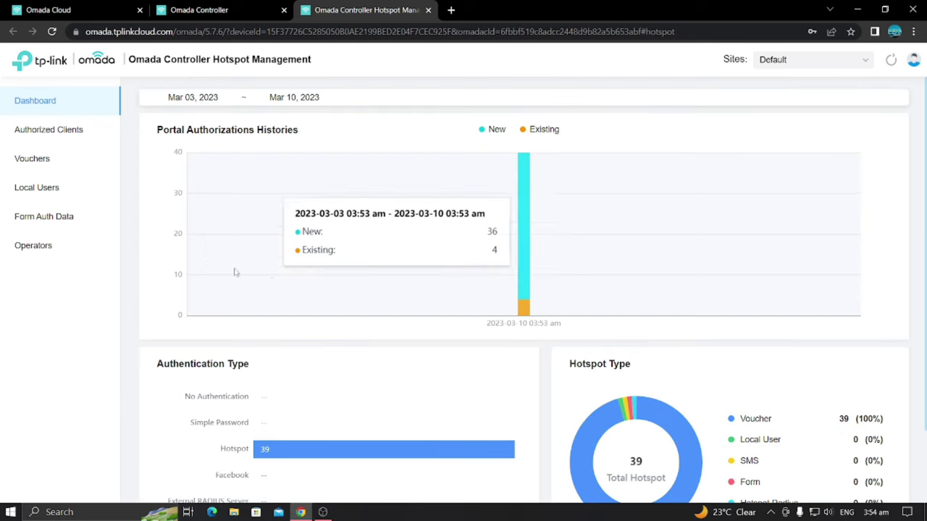
# Open the hotspot's authorized clients list and review the valid and expired clients on its first page
pyautogui.click(52, 129)
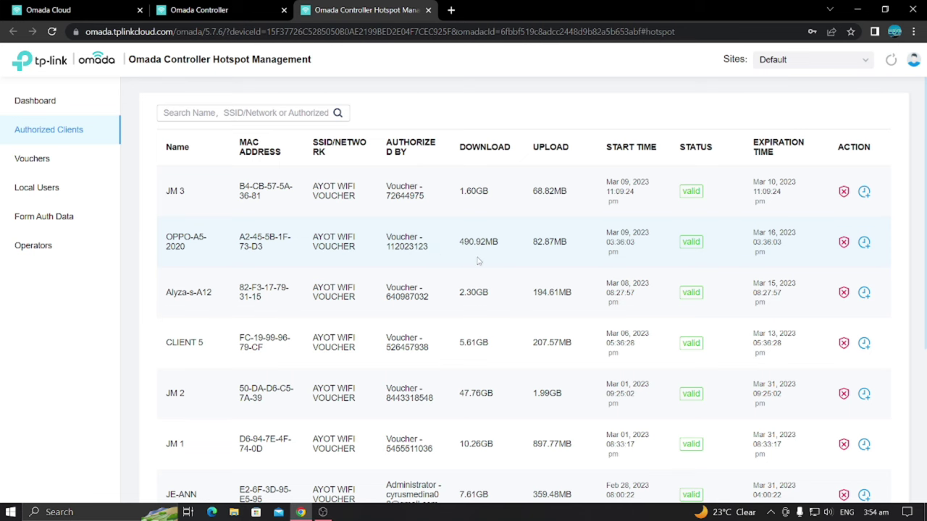
pyautogui.scroll(-1, 477, 261)
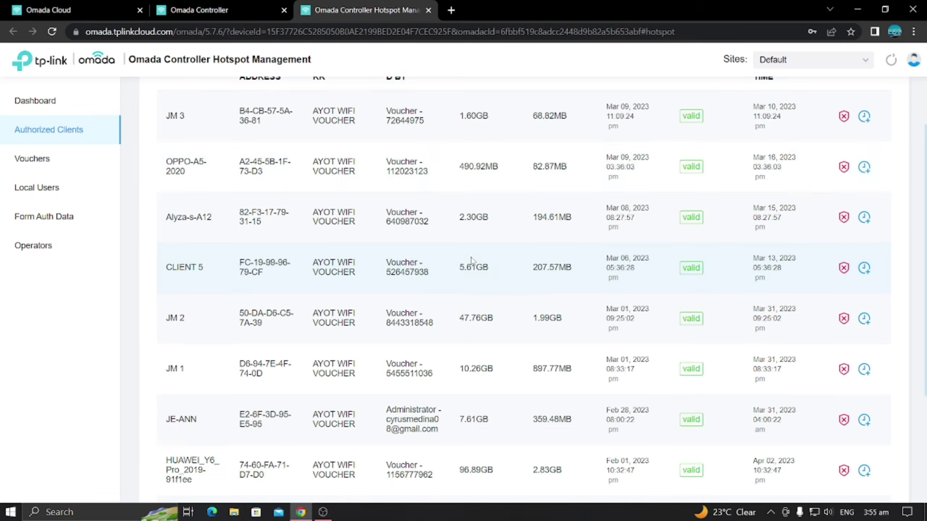
pyautogui.scroll(-2, 471, 261)
pyautogui.scroll(3, 465, 257)
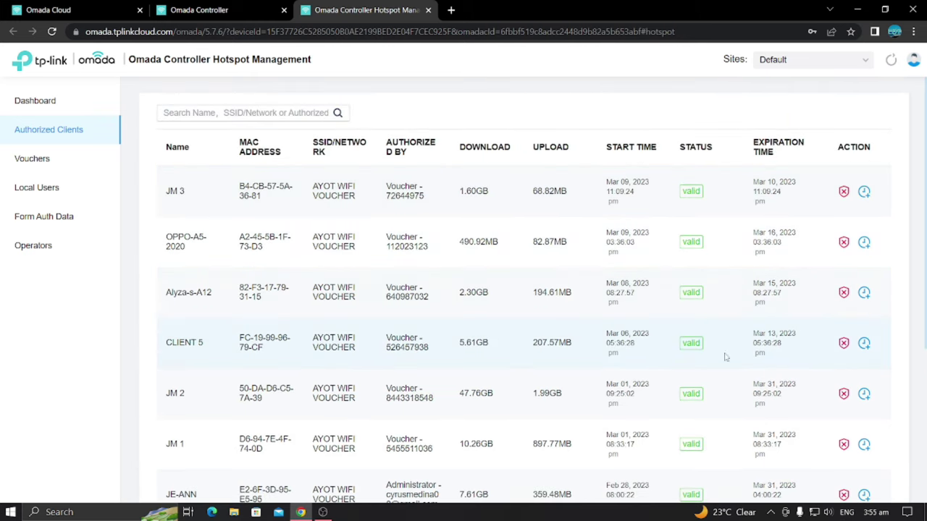
pyautogui.scroll(-2, 709, 355)
pyautogui.scroll(-2, 475, 354)
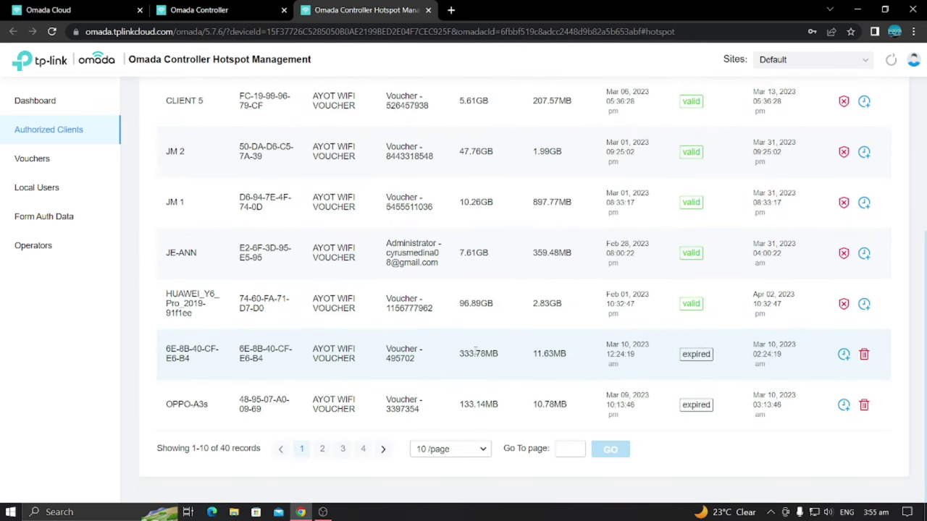
# Go through the authorized clients list to page 4 and delete every expired client record on that page
pyautogui.click(323, 449)
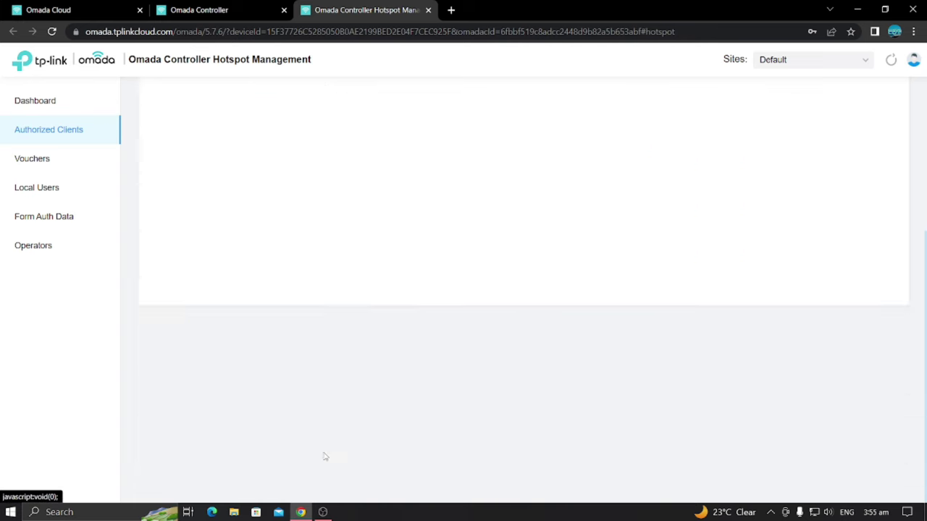
pyautogui.scroll(-1, 414, 391)
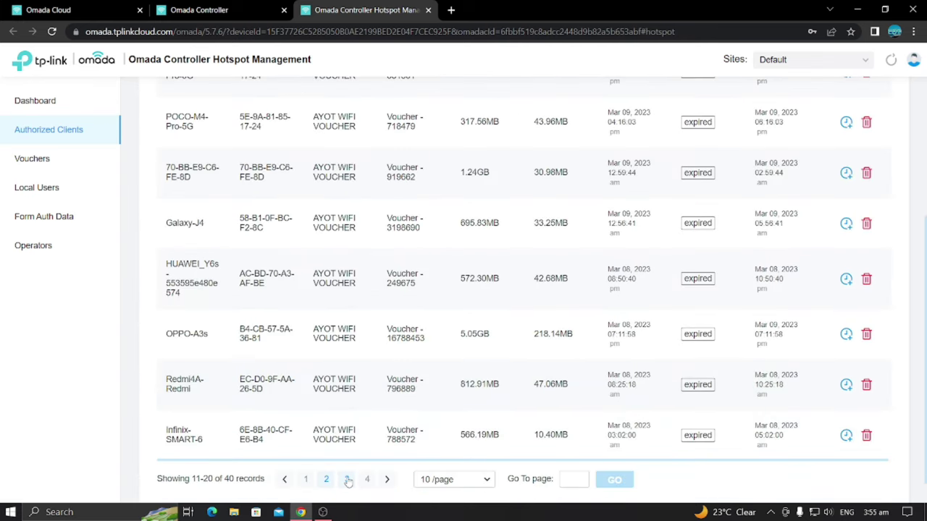
pyautogui.click(345, 483)
pyautogui.click(368, 449)
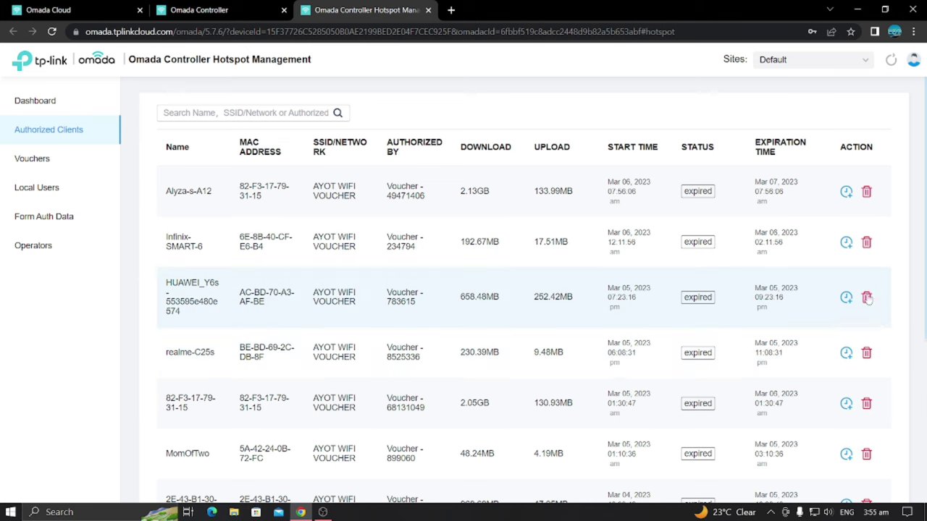
pyautogui.click(866, 194)
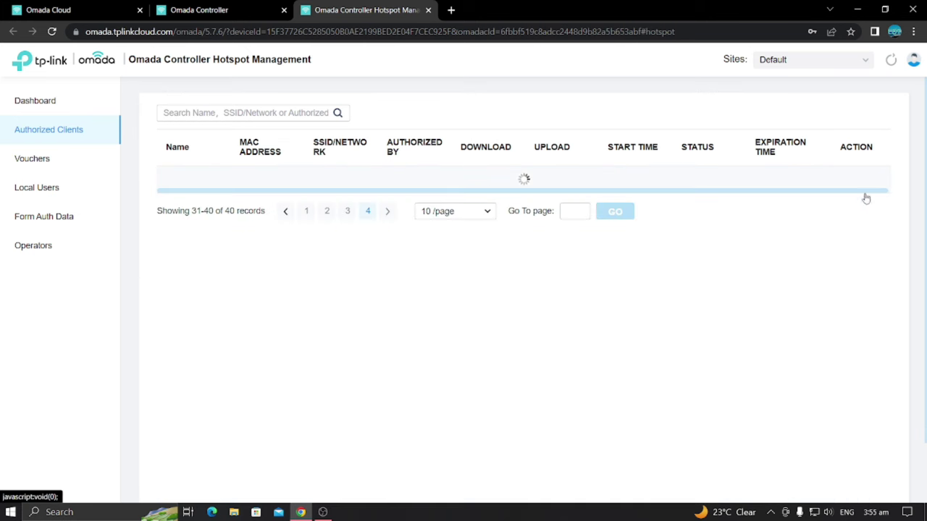
pyautogui.click(866, 194)
pyautogui.click(866, 196)
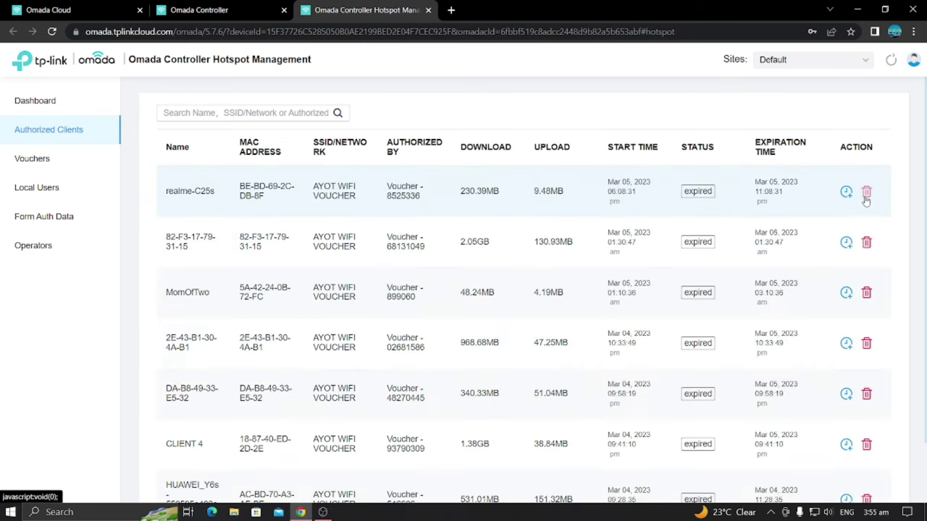
pyautogui.click(865, 194)
pyautogui.click(865, 194)
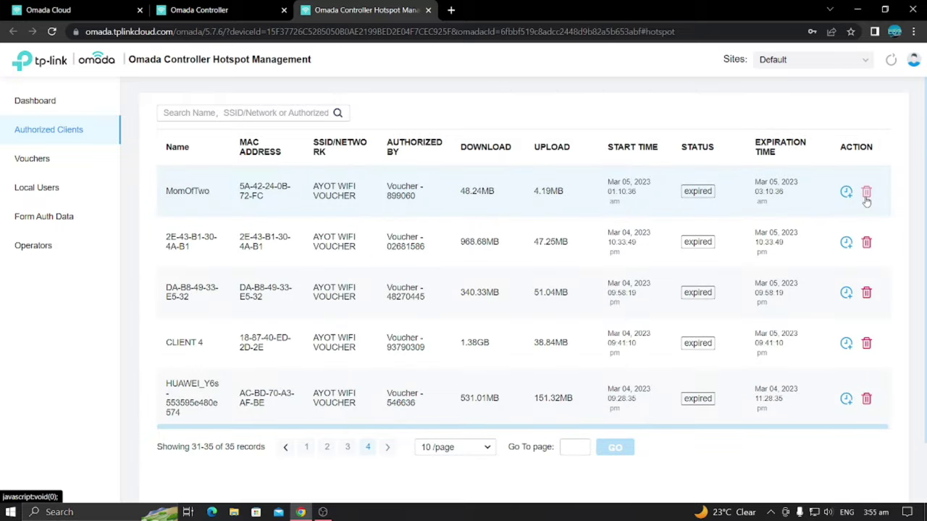
pyautogui.click(866, 194)
pyautogui.click(866, 194)
pyautogui.click(866, 194)
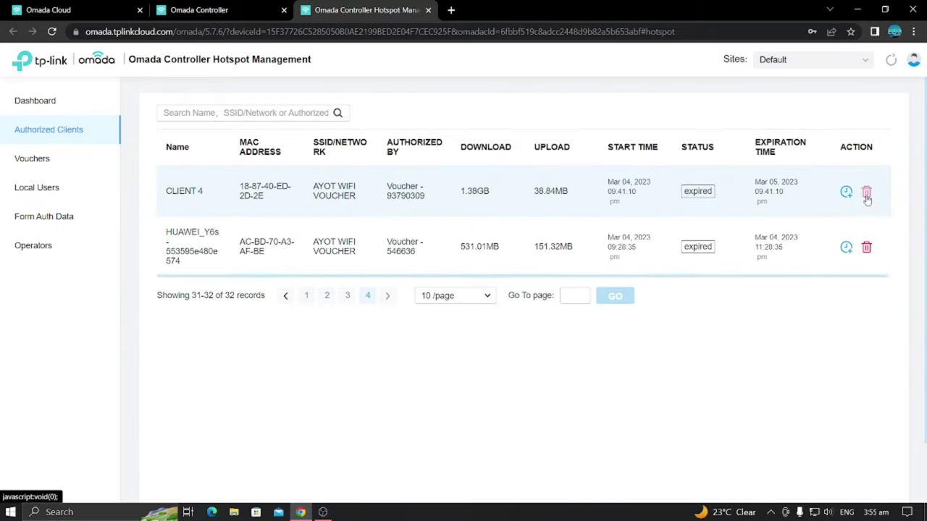
pyautogui.click(866, 194)
pyautogui.click(865, 196)
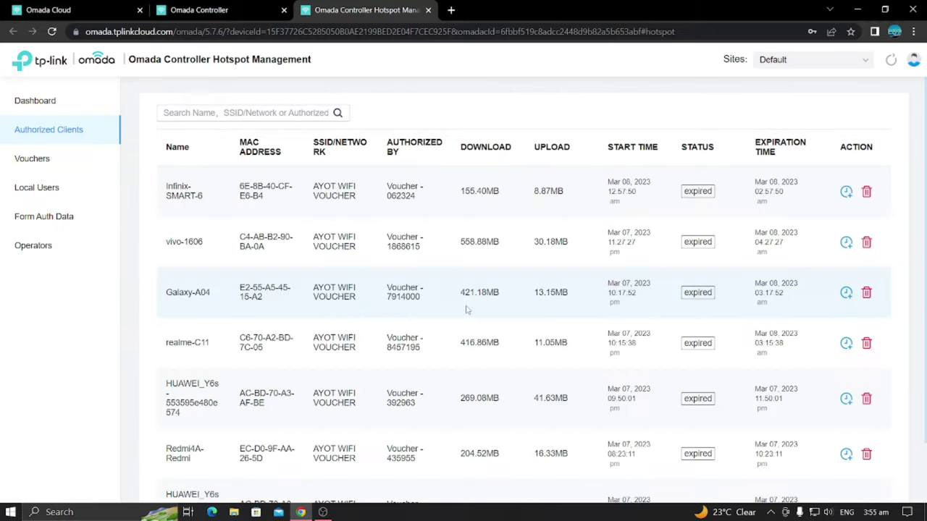
# Review the expired client records on page 3, then return to the first page of authorized clients
pyautogui.scroll(-2, 454, 304)
pyautogui.scroll(-2, 453, 304)
pyautogui.scroll(4, 543, 290)
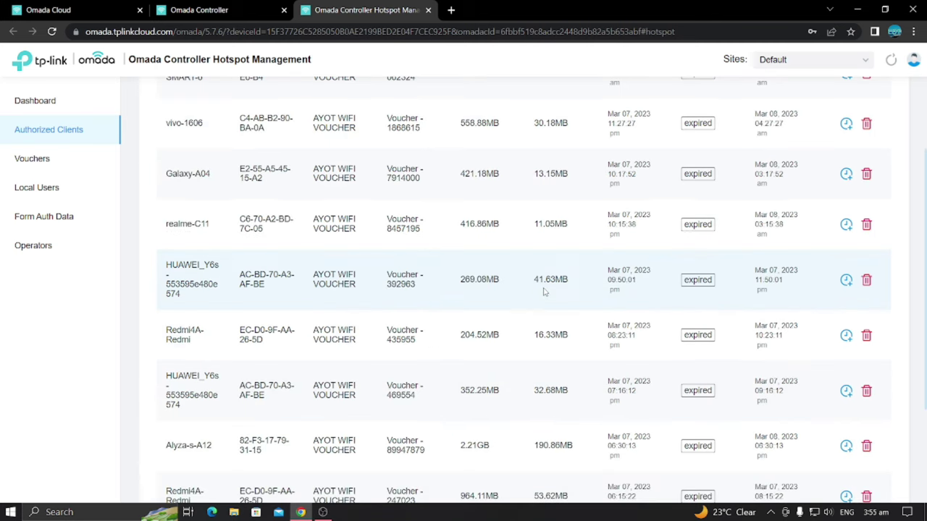
pyautogui.scroll(-4, 471, 379)
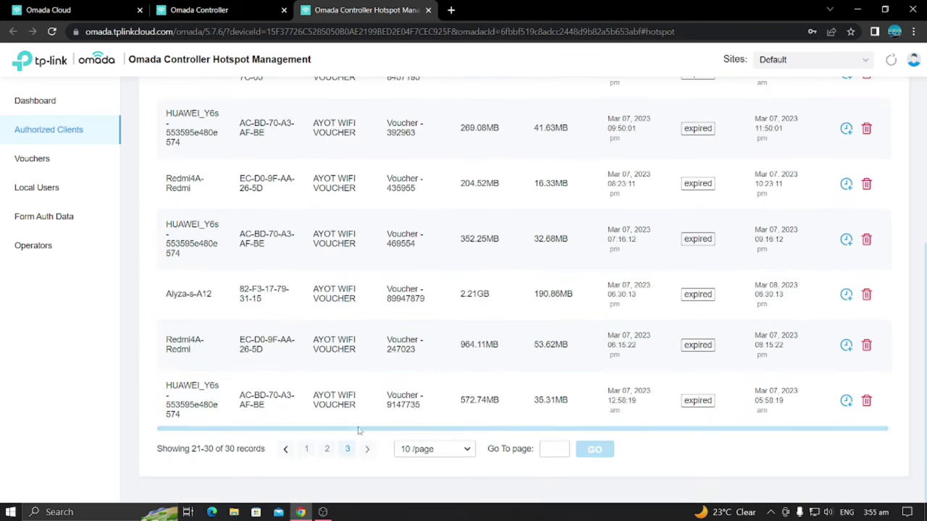
pyautogui.click(305, 454)
# Inspect the Extend Time options for the first expired client, including the Custom duration, and cancel without applying
pyautogui.scroll(-2, 419, 373)
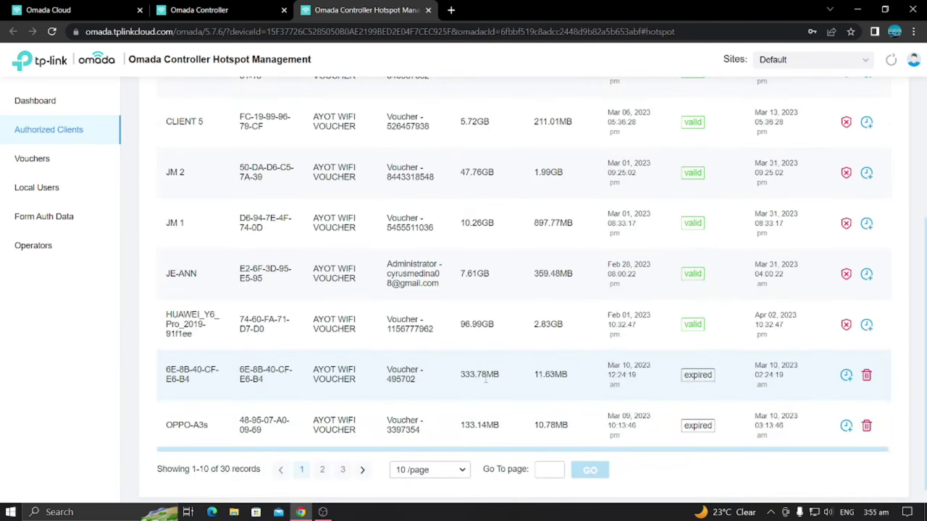
pyautogui.click(846, 375)
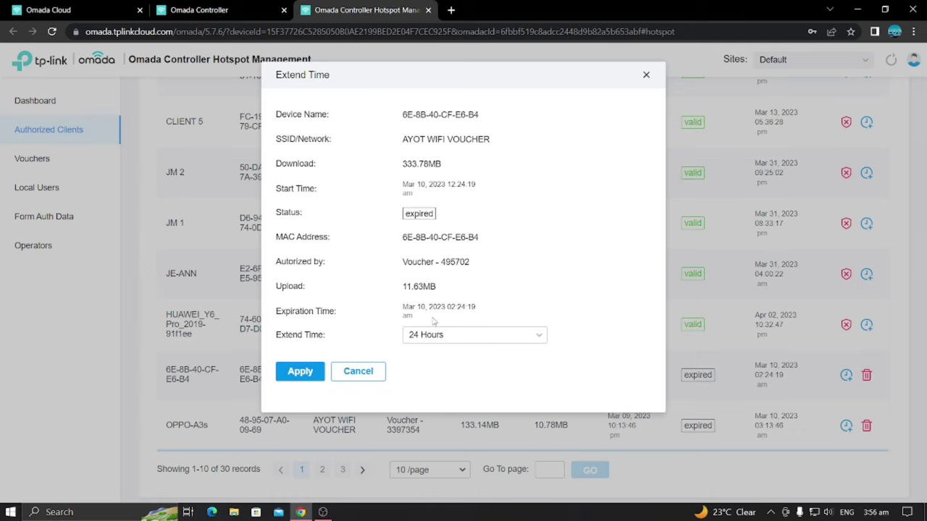
pyautogui.click(502, 336)
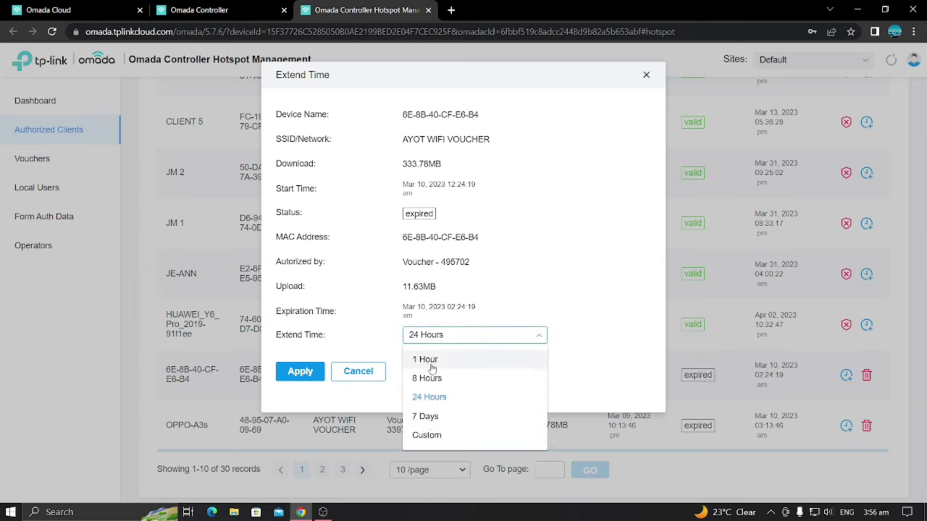
pyautogui.click(427, 435)
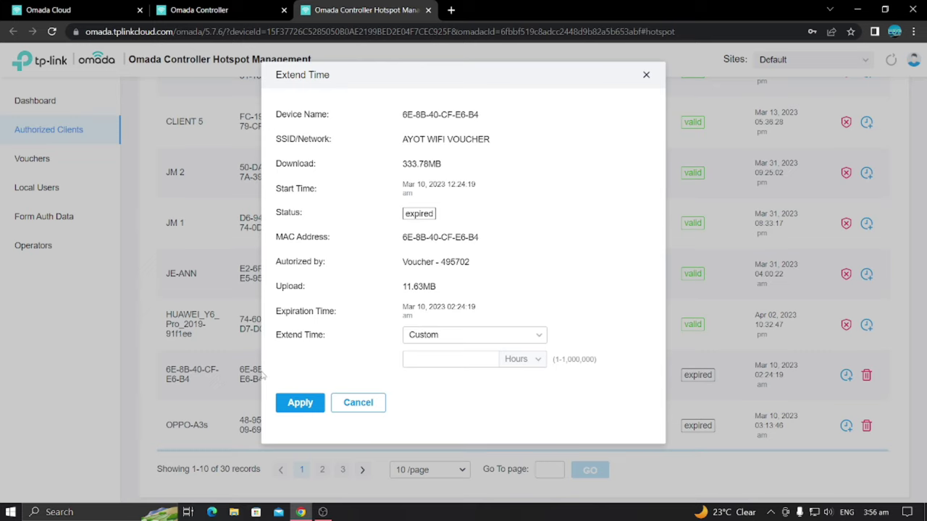
pyautogui.click(358, 402)
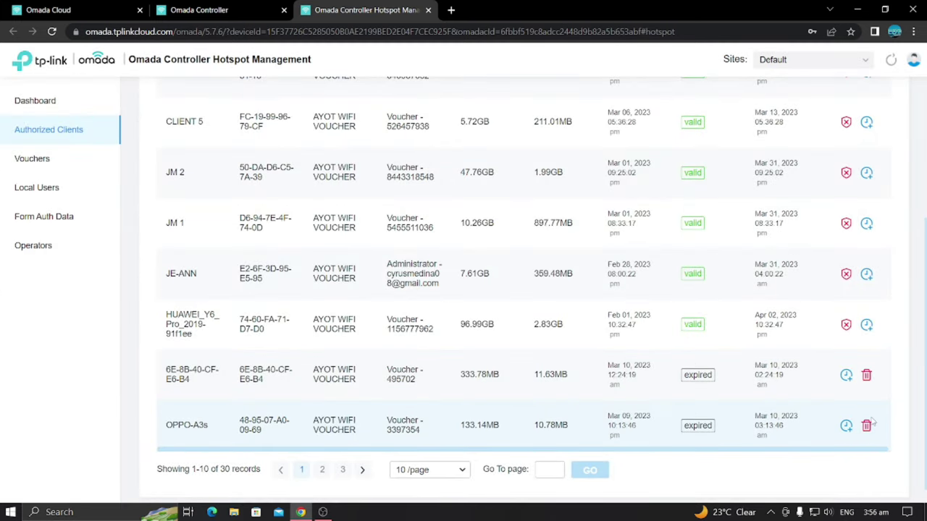
# Delete the first expired client record on page 1 and the expired OPPO-A3s record below it
pyautogui.click(866, 375)
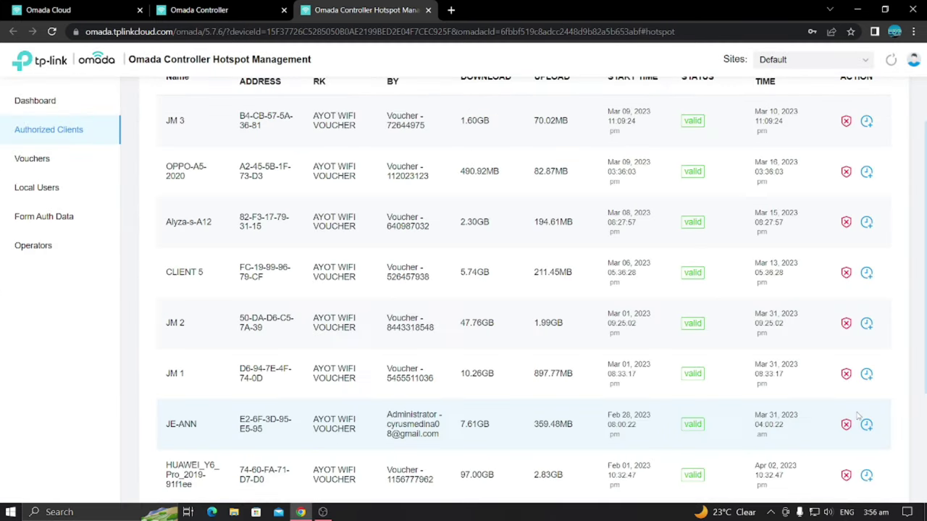
pyautogui.scroll(-3, 858, 415)
pyautogui.click(866, 354)
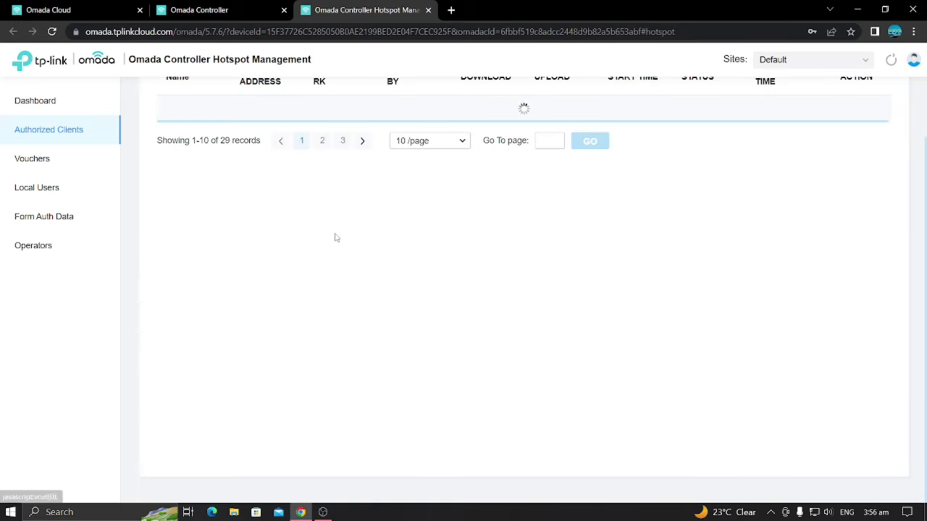
# Return to the Omada Controller, view its client list, and examine the Known Clients records under Insight
pyautogui.click(225, 11)
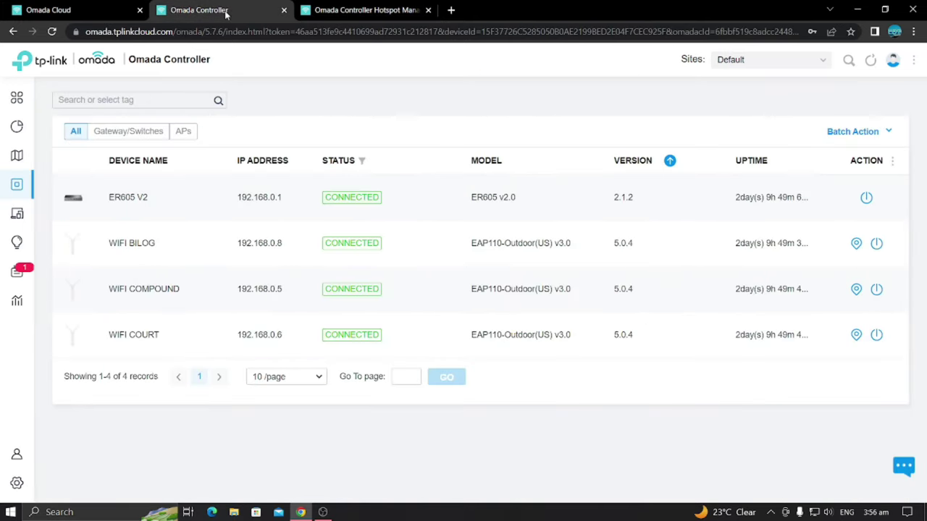
pyautogui.moveTo(54, 199)
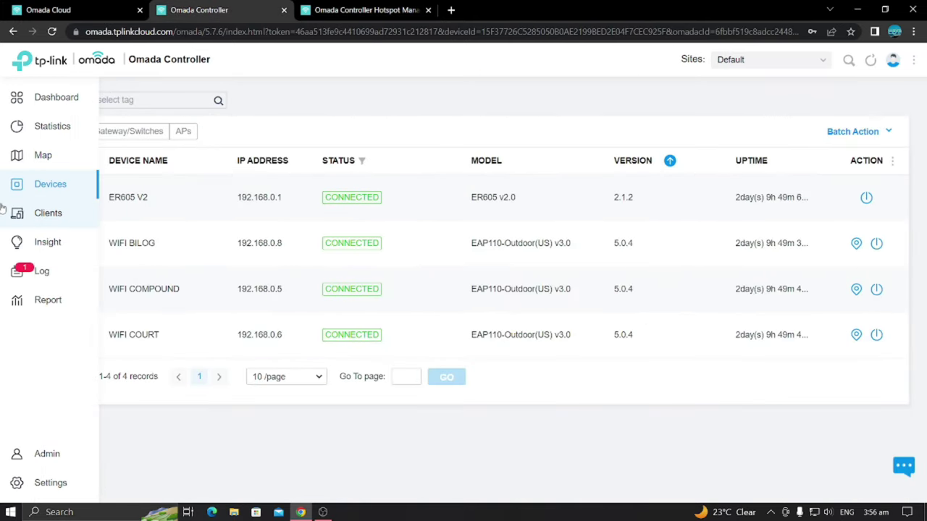
pyautogui.click(52, 217)
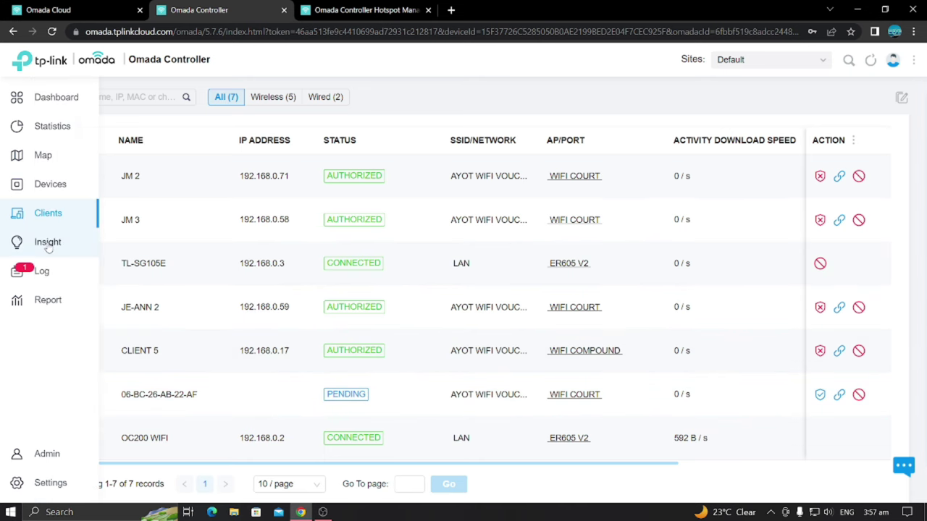
pyautogui.click(48, 244)
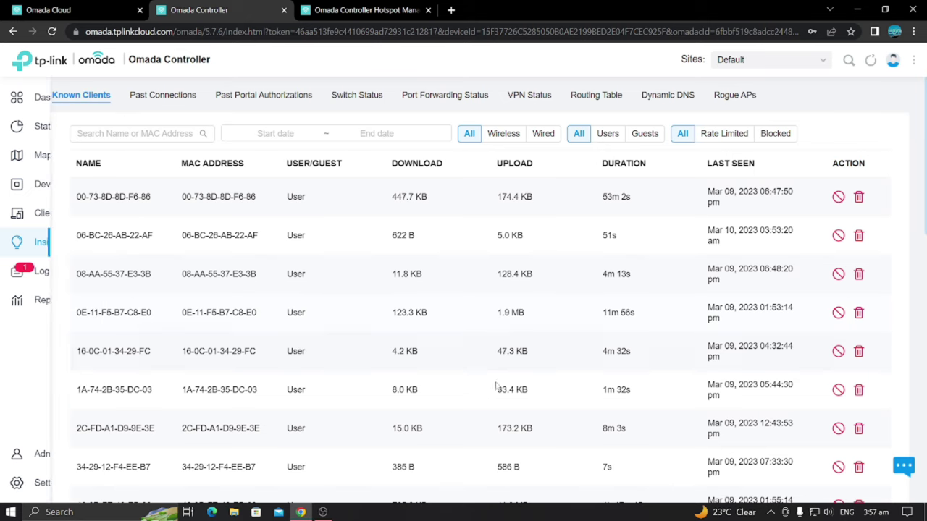
pyautogui.scroll(-4, 465, 375)
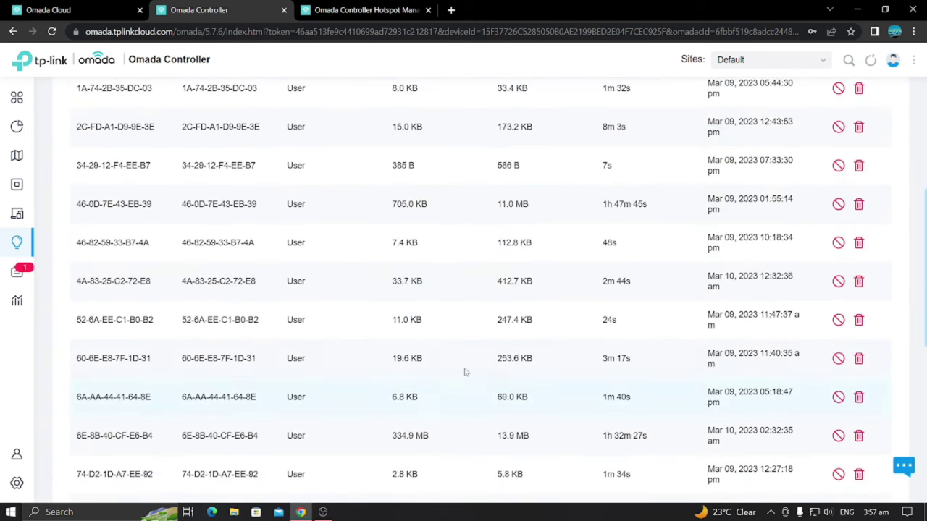
# Examine the first page of Known Clients records, including their download, upload, duration and last-seen details
pyautogui.scroll(2, 434, 340)
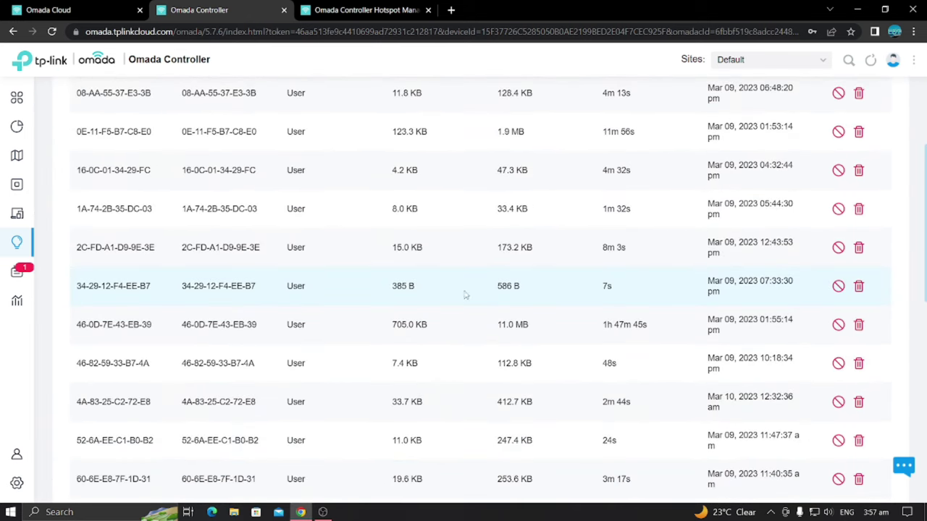
pyautogui.scroll(3, 465, 295)
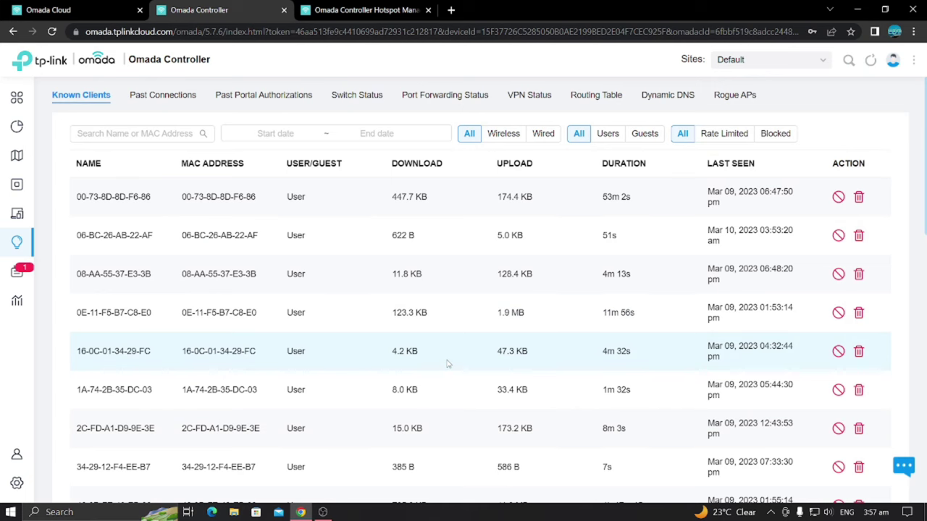
pyautogui.scroll(-1, 440, 346)
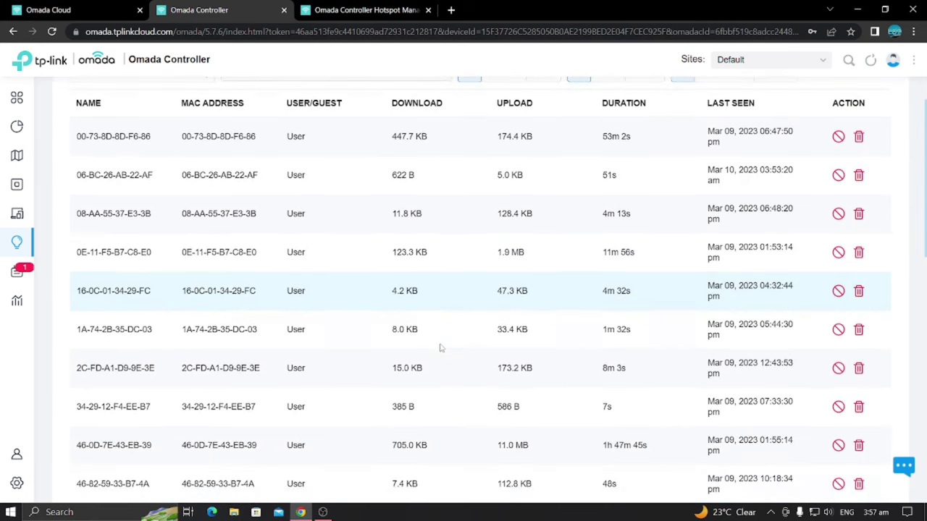
pyautogui.scroll(-2, 440, 349)
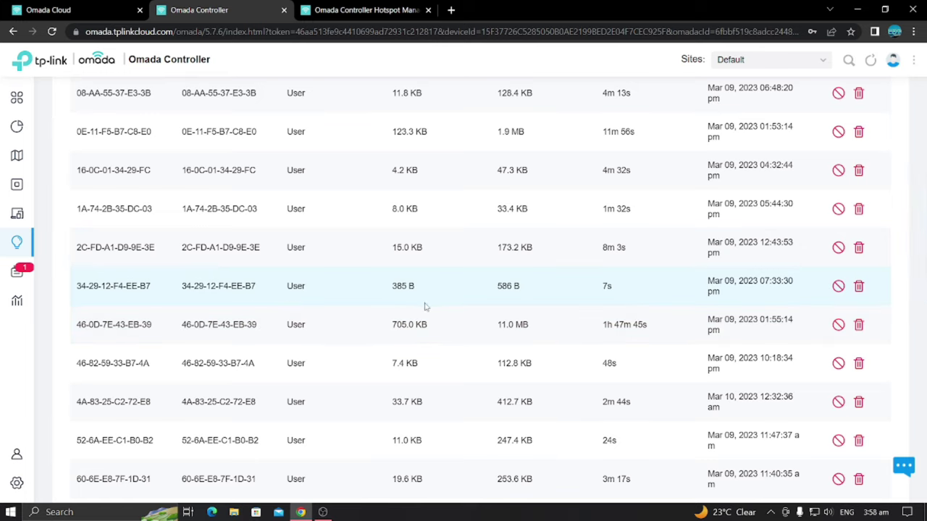
pyautogui.scroll(1, 426, 307)
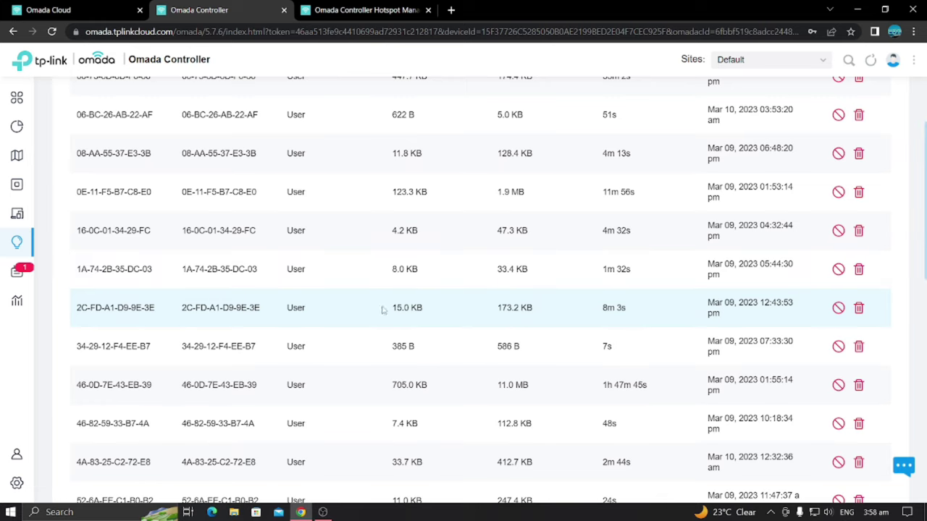
pyautogui.scroll(-1, 436, 285)
pyautogui.scroll(3, 436, 285)
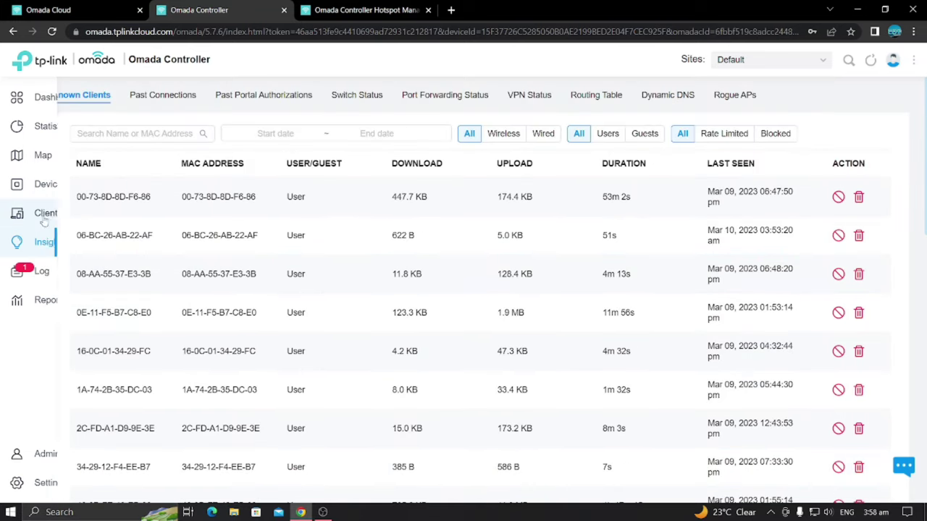
# View the current client list, then return to Known Clients under Insight and examine page 2 of the records
pyautogui.click(45, 215)
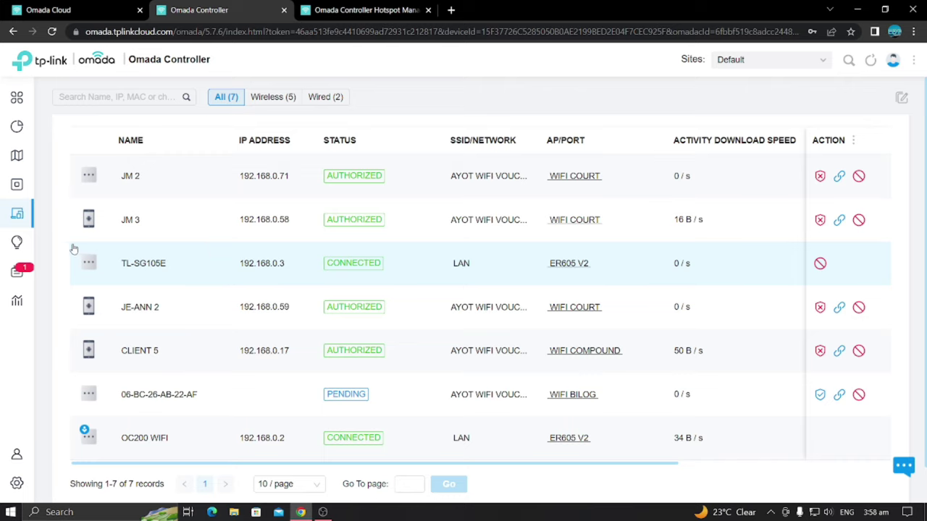
pyautogui.click(50, 247)
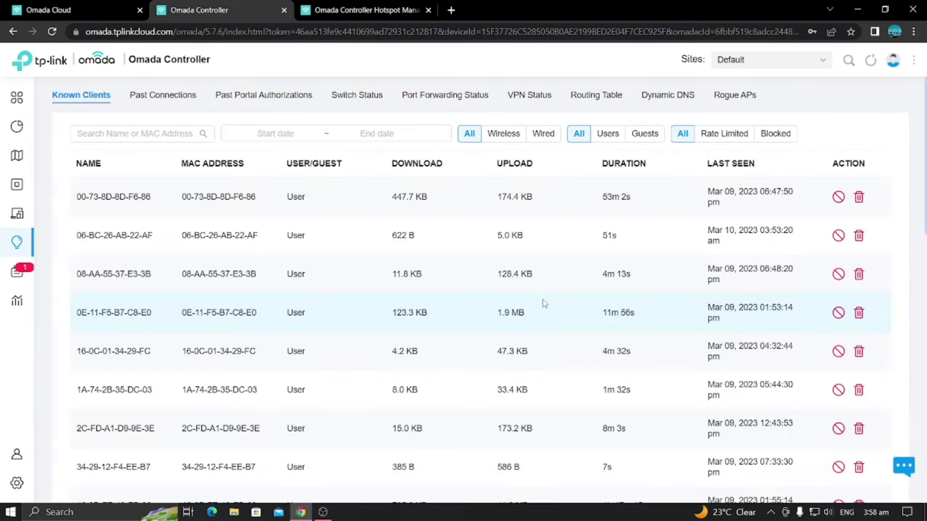
pyautogui.scroll(-10, 719, 295)
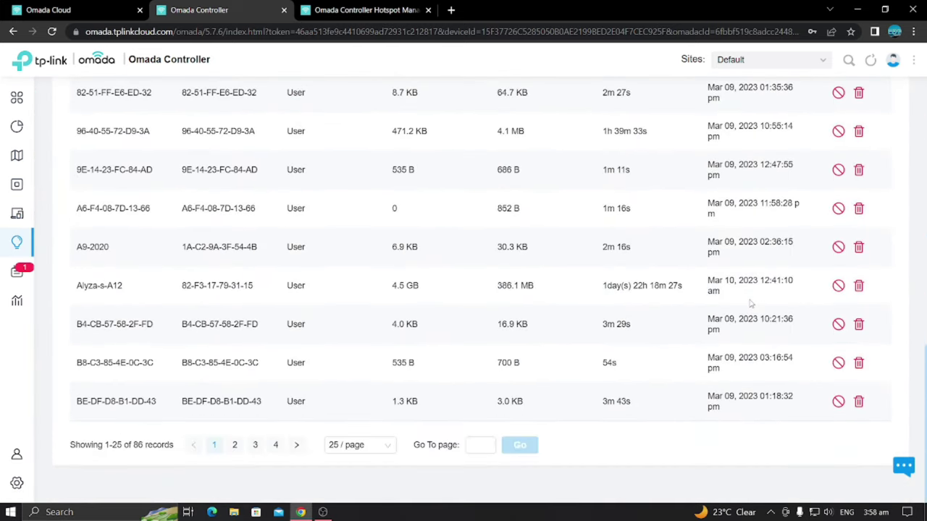
pyautogui.click(234, 444)
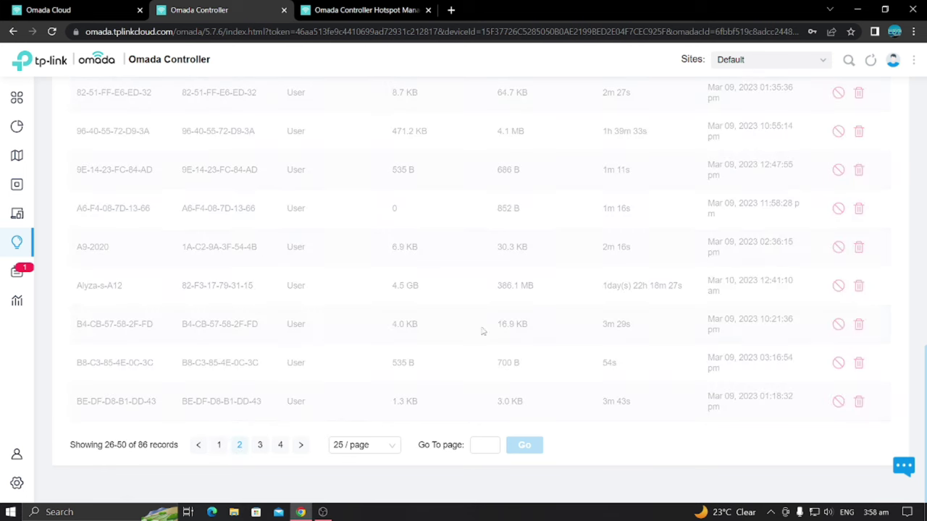
pyautogui.scroll(2, 592, 285)
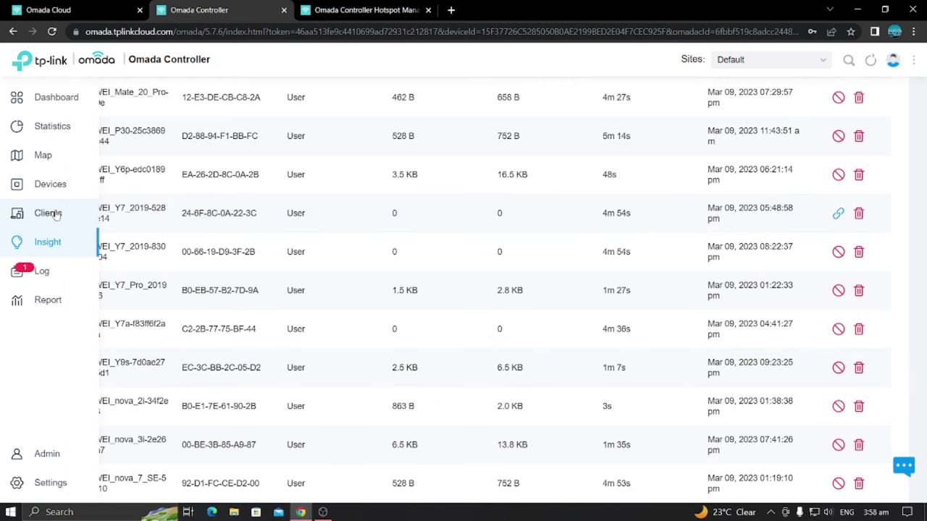
# Revisit the current client list, then locate the blocked HUAWEI_Y7_2019 record on page 2 of Known Clients
pyautogui.click(58, 215)
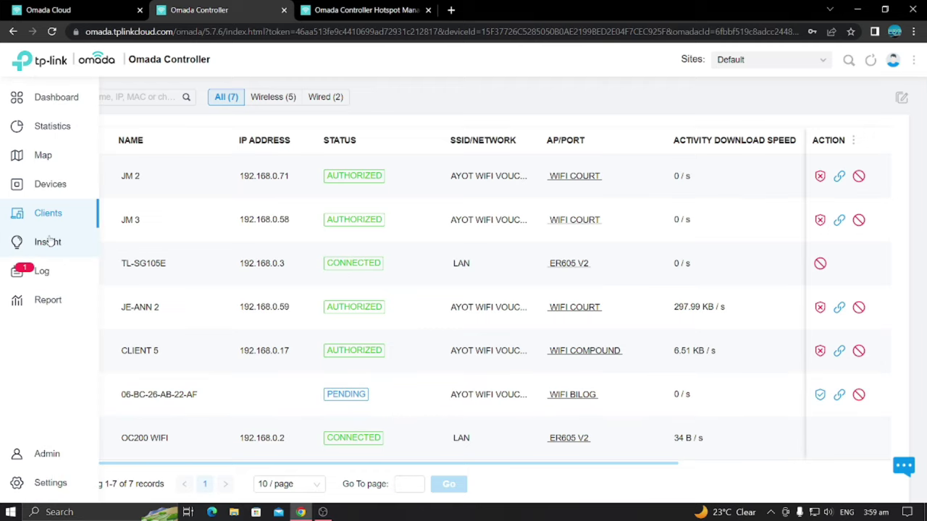
pyautogui.click(48, 241)
pyautogui.scroll(-8, 800, 356)
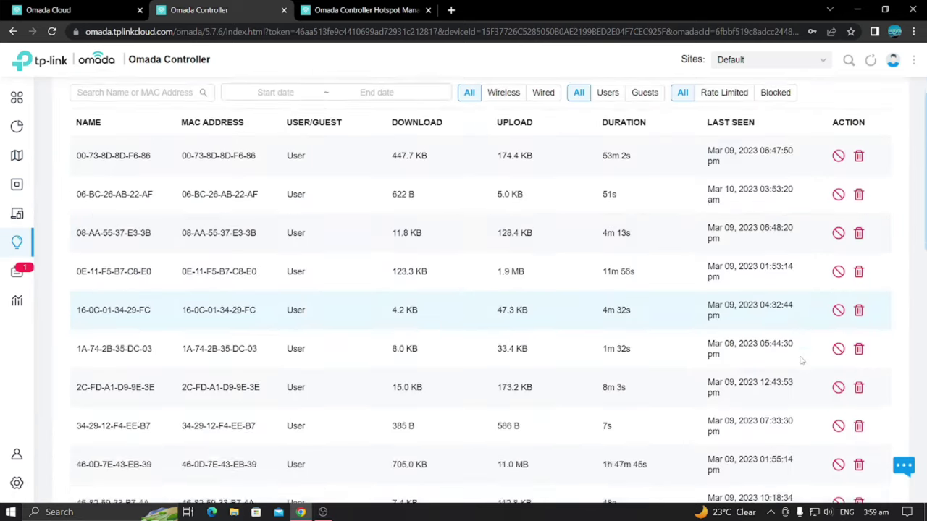
pyautogui.scroll(-5, 792, 362)
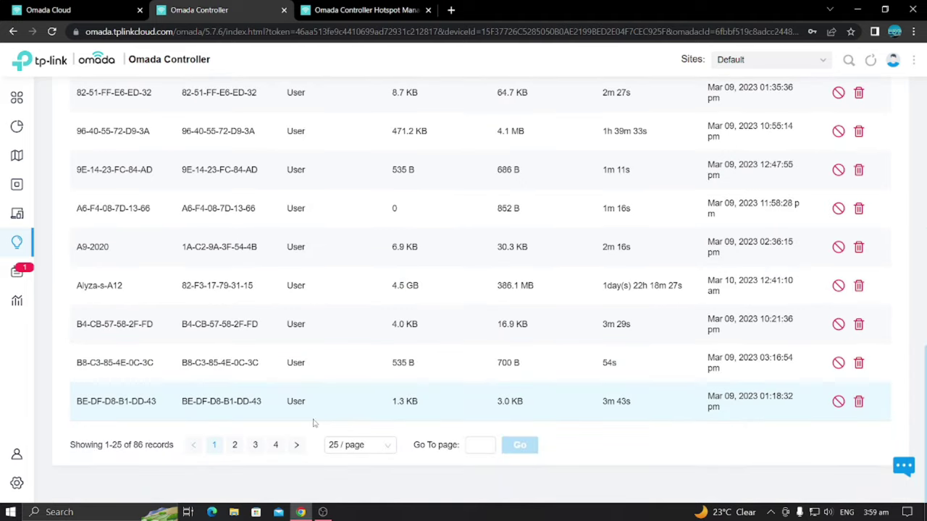
pyautogui.click(235, 444)
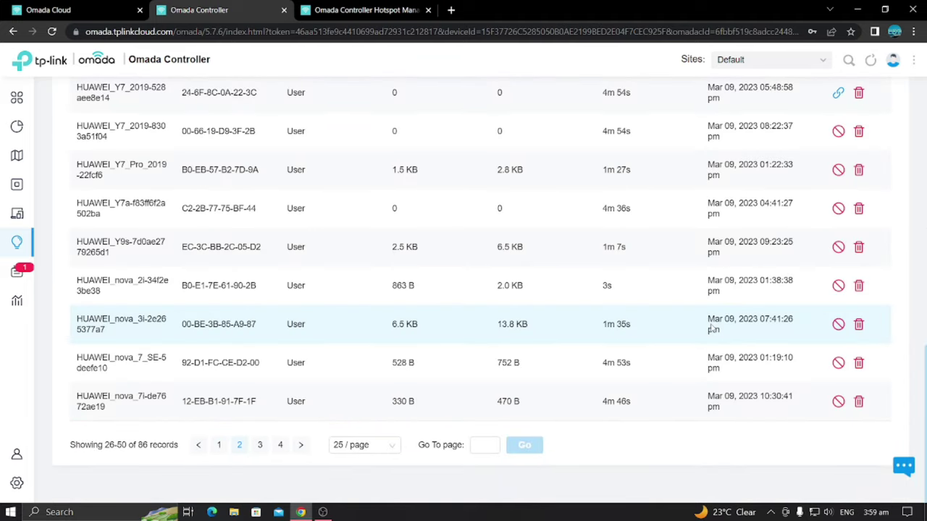
pyautogui.scroll(3, 759, 288)
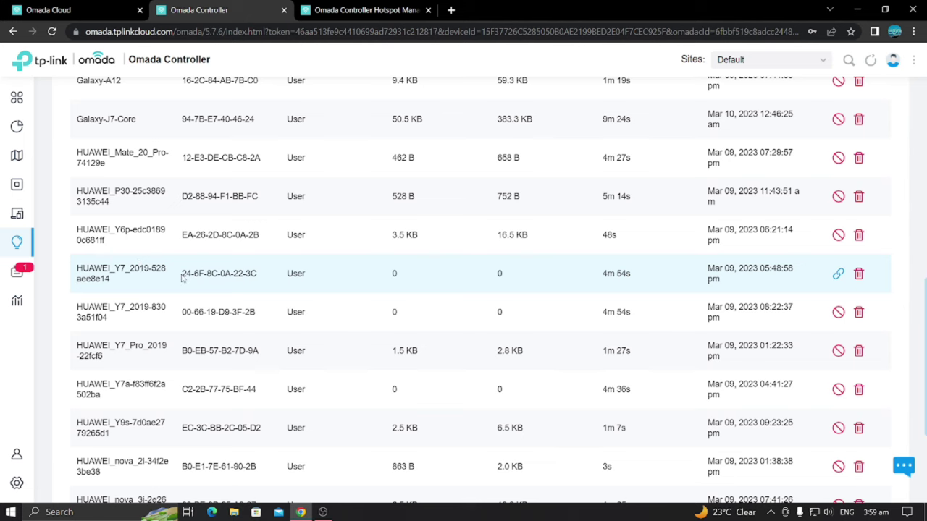
# Inspect the blocked HUAWEI_Y7_2019 client's MAC address and details, then close its details
pyautogui.moveTo(182, 277); pyautogui.dragTo(263, 275)
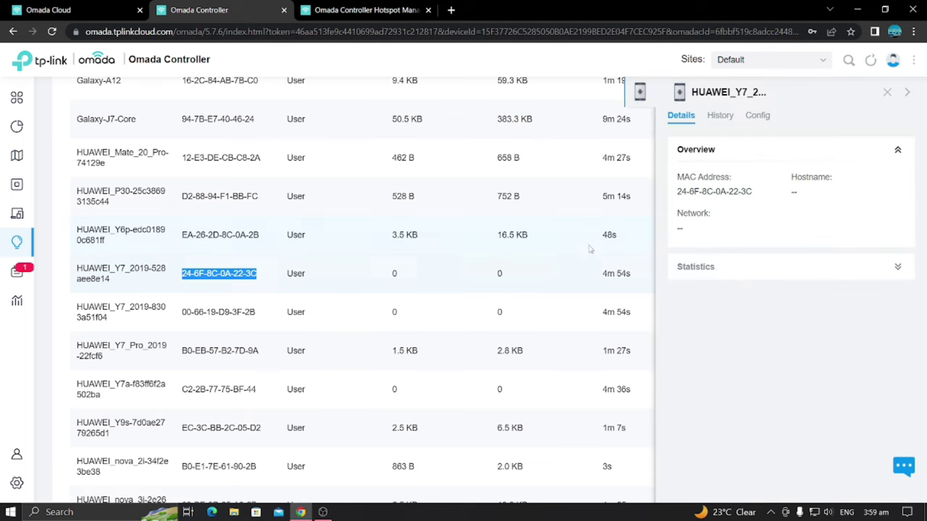
pyautogui.click(905, 93)
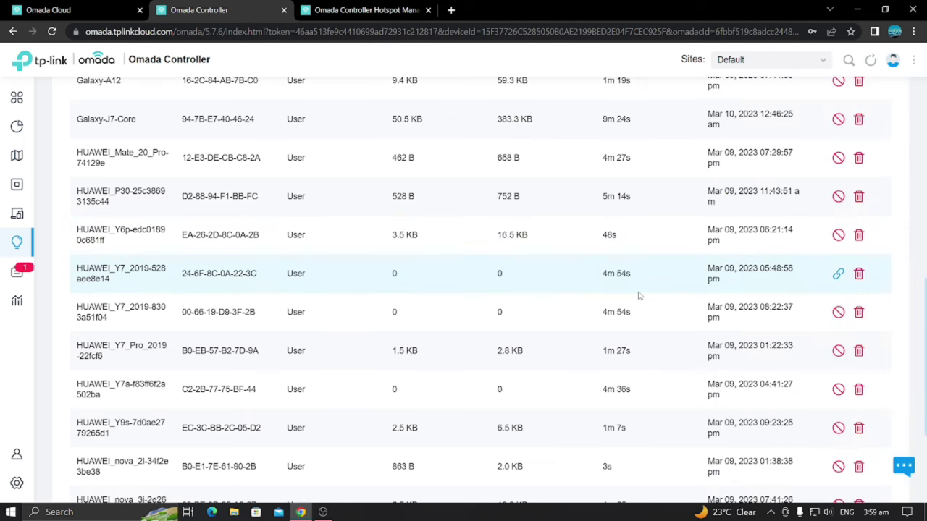
pyautogui.scroll(5, 639, 295)
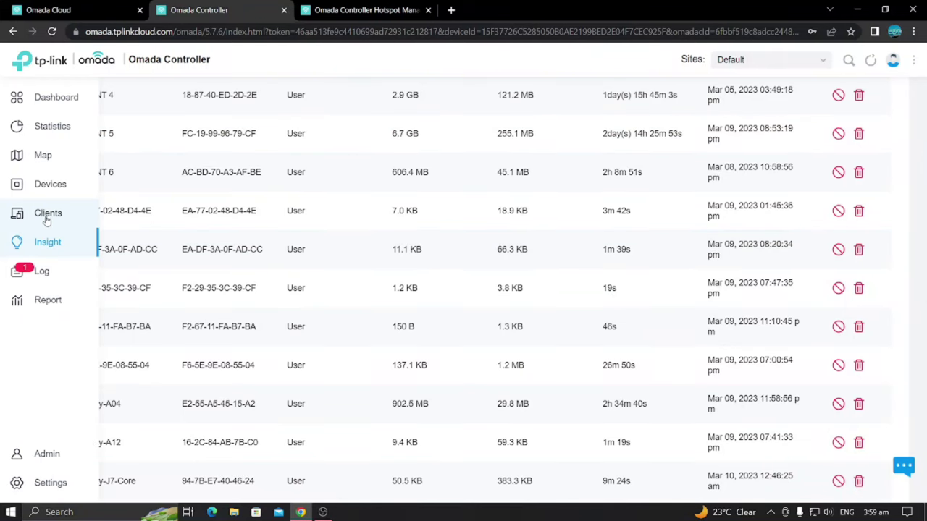
# Open the configuration of the connected client at 192.168.0.59 and remove the hyphen from its name
pyautogui.click(46, 214)
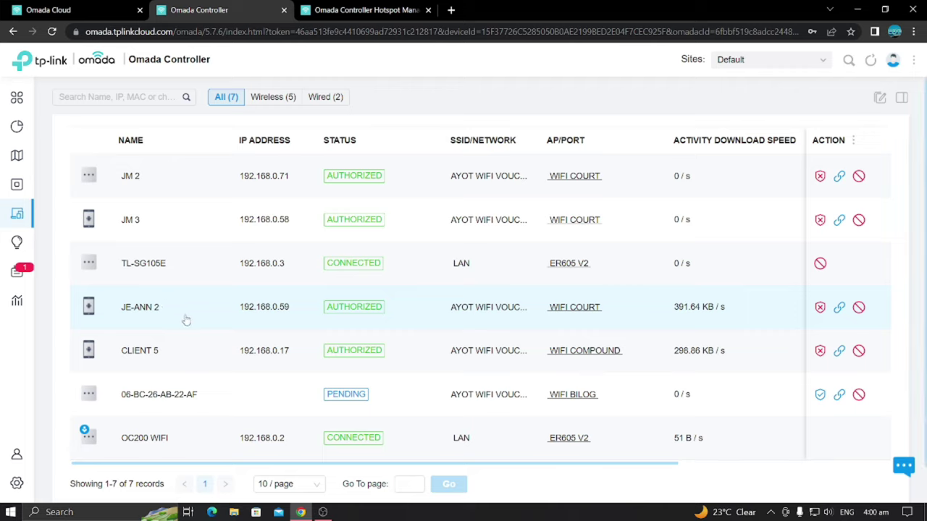
pyautogui.click(431, 314)
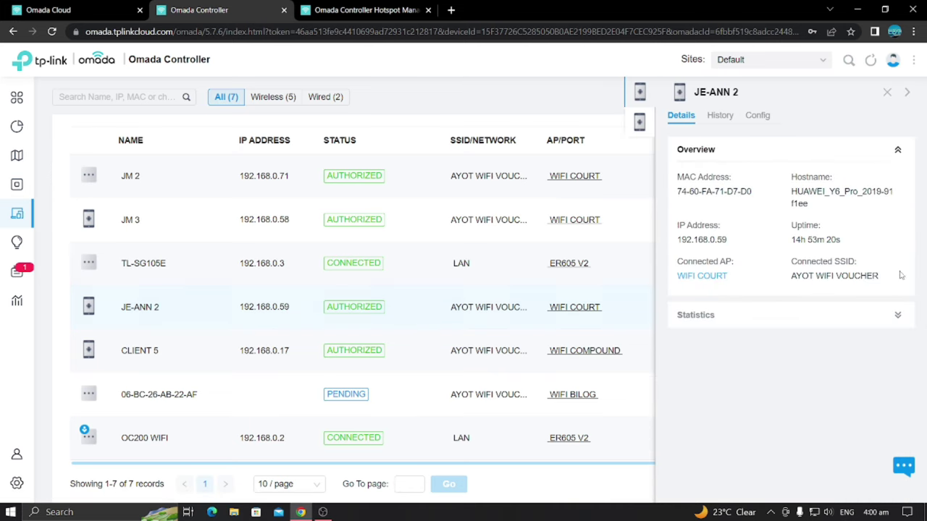
pyautogui.click(757, 116)
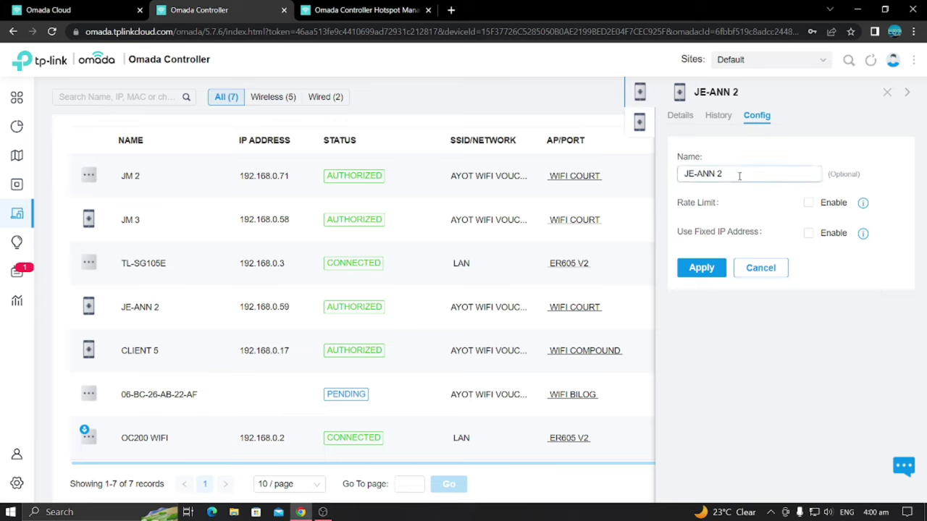
pyautogui.moveTo(739, 174); pyautogui.dragTo(646, 178)
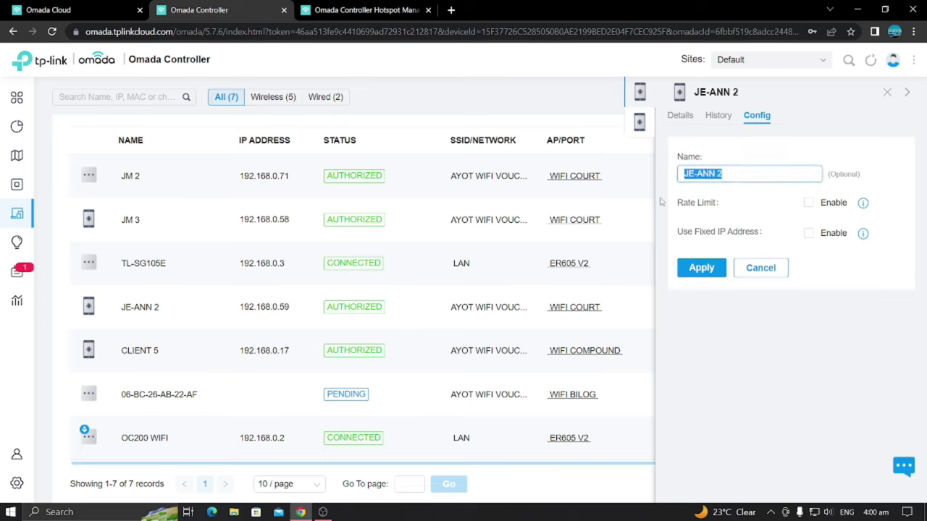
pyautogui.write('JE')
# Enable a Custom rate limit for the client and set its download limit to 10 Mbps
pyautogui.click(808, 204)
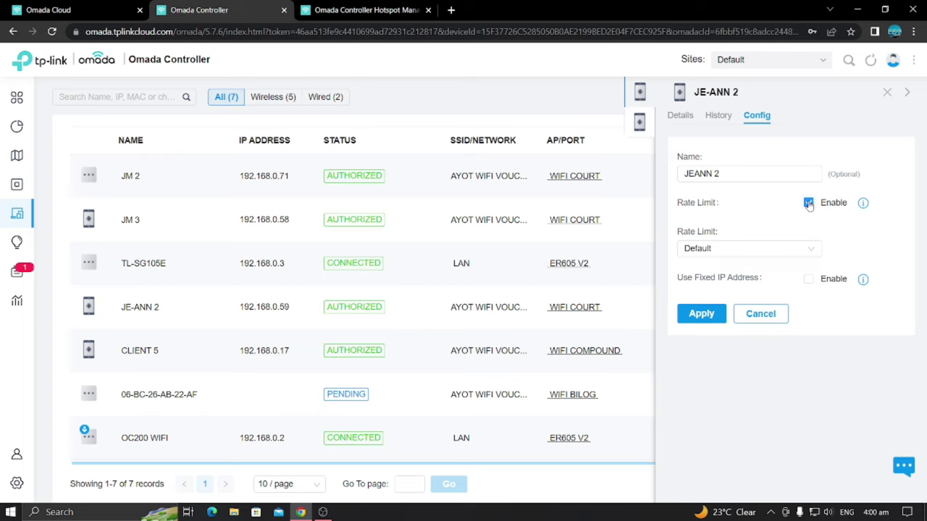
pyautogui.click(776, 250)
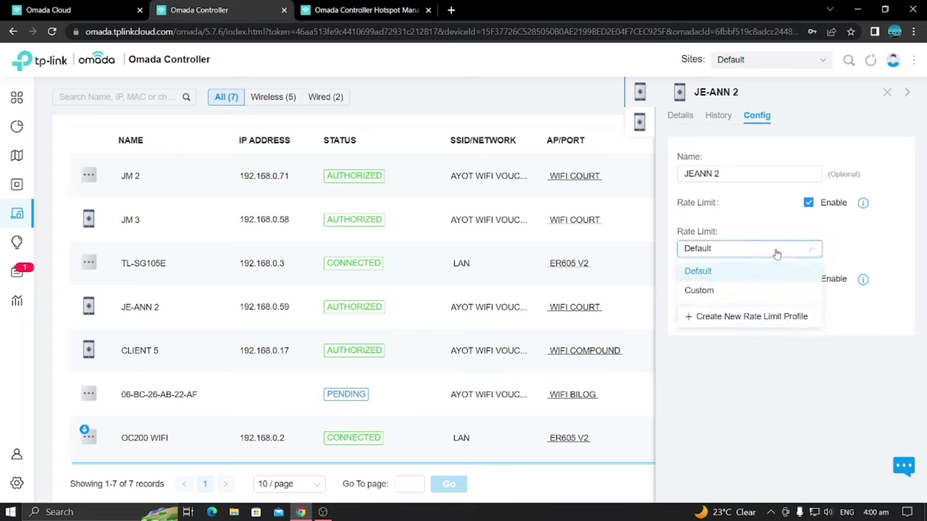
pyautogui.click(731, 290)
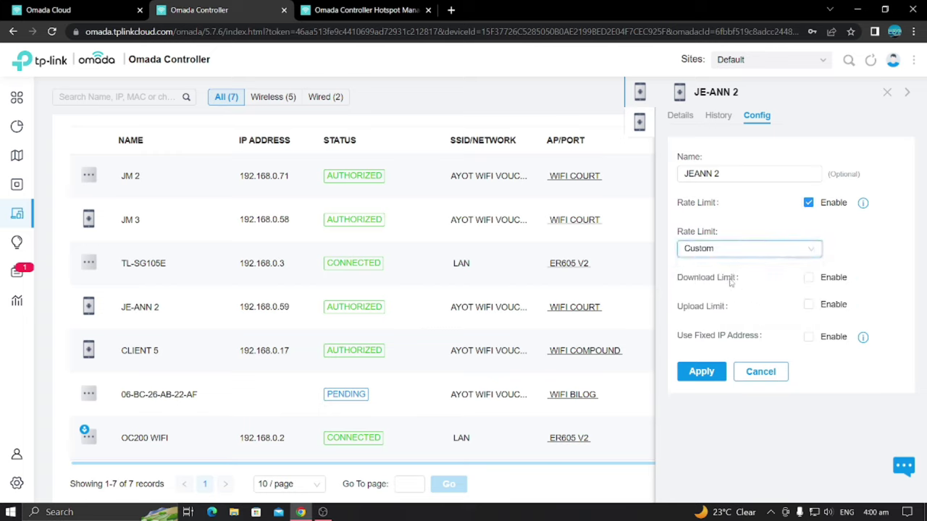
pyautogui.click(808, 277)
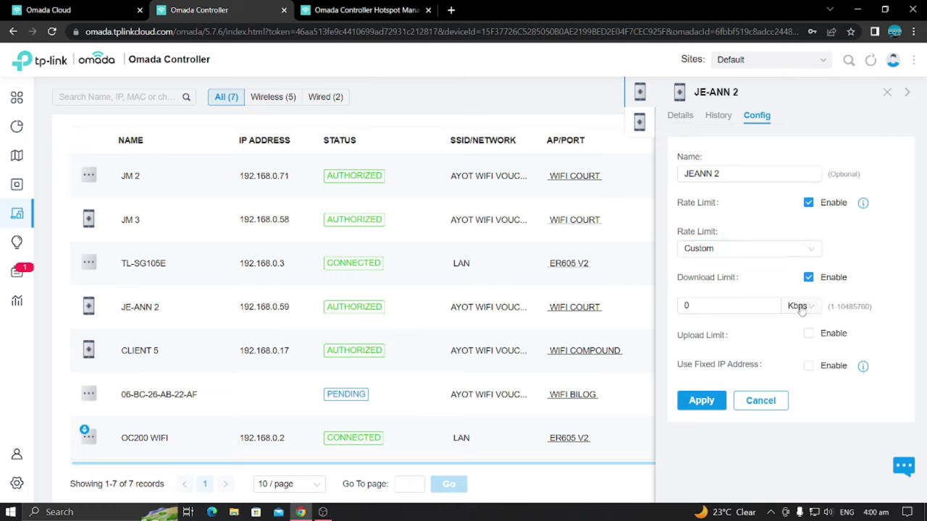
pyautogui.click(802, 307)
pyautogui.click(798, 349)
pyautogui.click(703, 306)
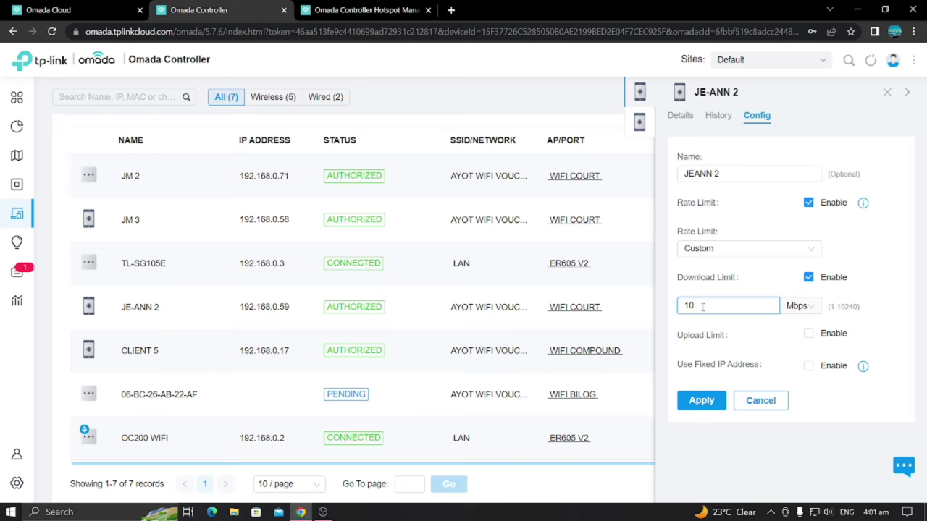
# Enable the client's upload limit at 10 Mbps, apply the configuration, and close the client's details
pyautogui.click(809, 333)
pyautogui.click(809, 333)
pyautogui.click(798, 363)
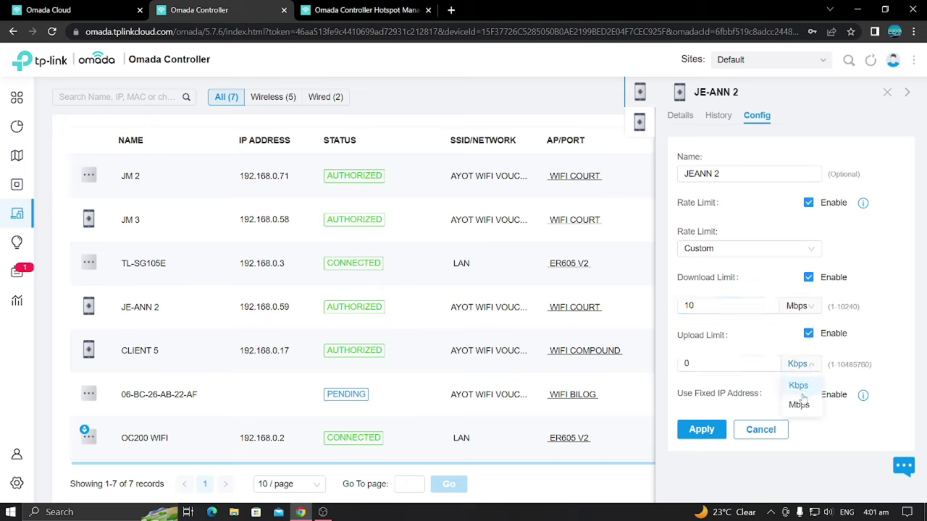
pyautogui.click(799, 407)
pyautogui.click(742, 365)
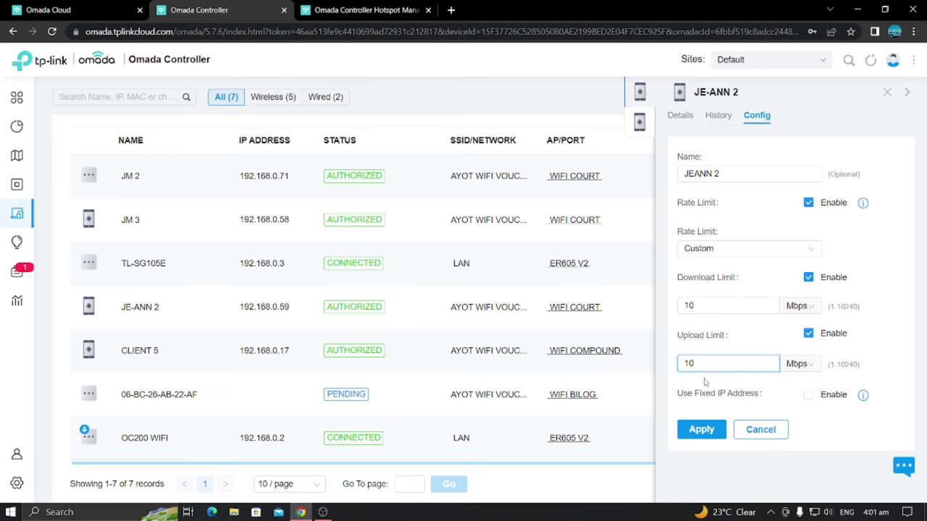
pyautogui.click(701, 430)
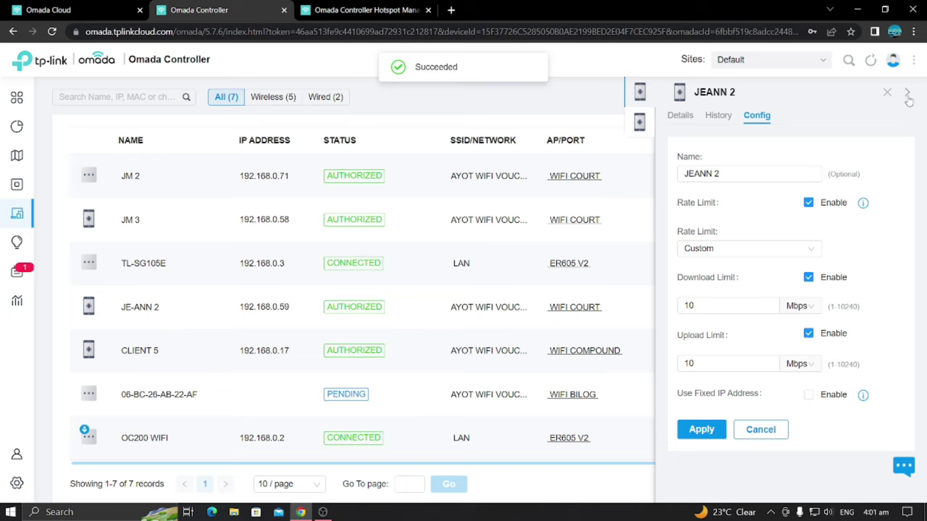
pyautogui.click(908, 98)
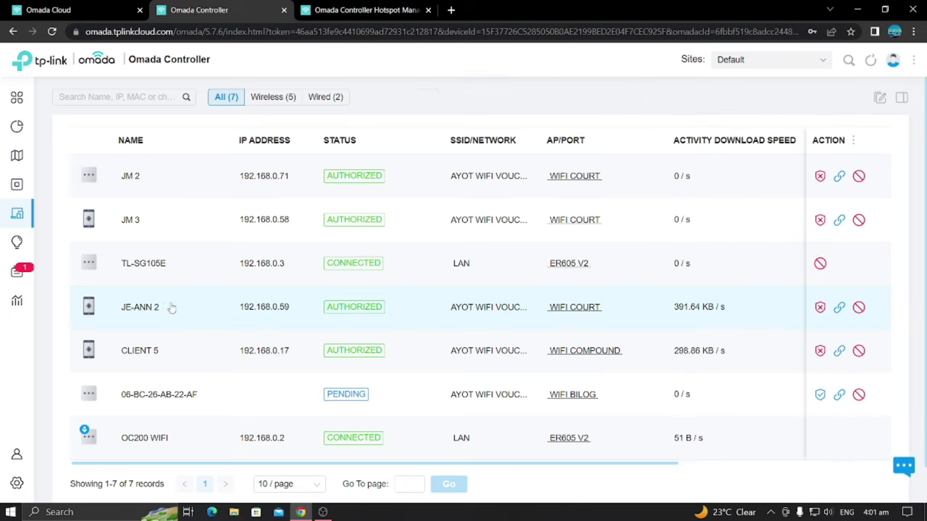
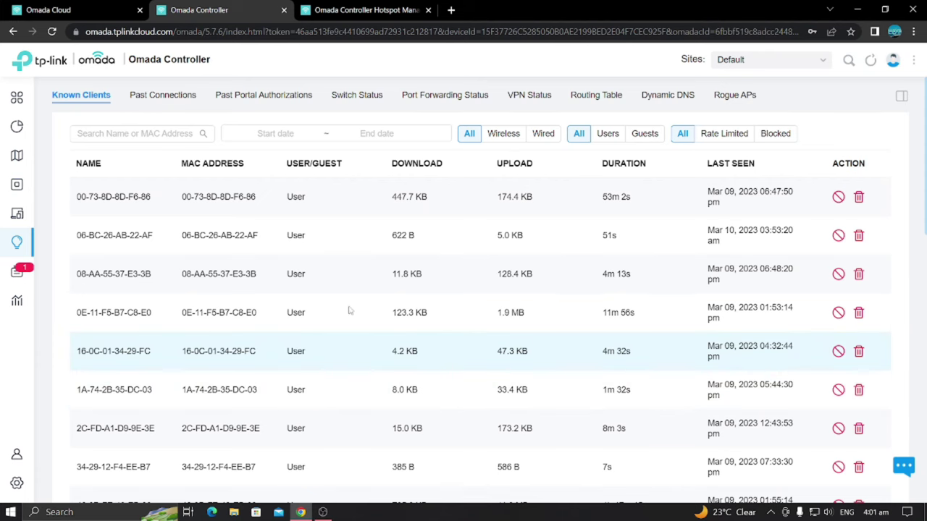
# Look through the Known Clients records under Insight and return to the first record's available actions
pyautogui.scroll(-4, 434, 370)
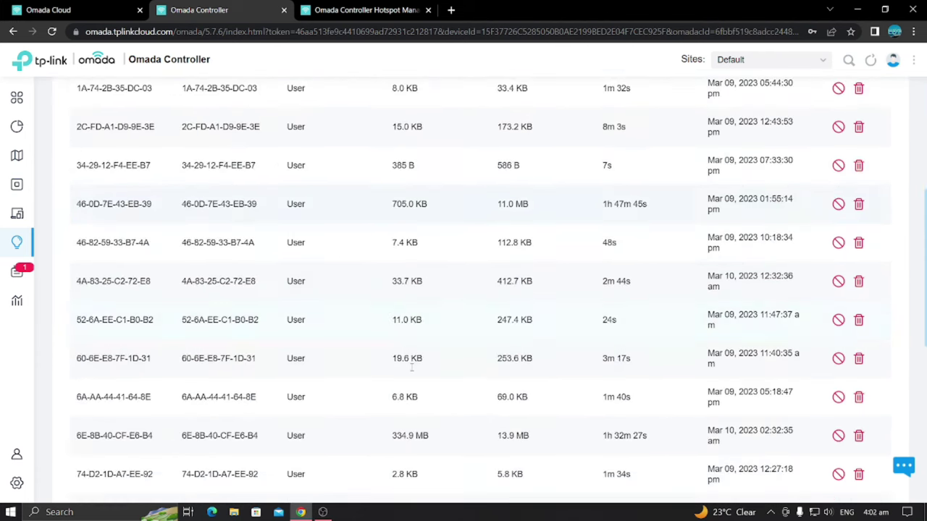
pyautogui.scroll(4, 435, 355)
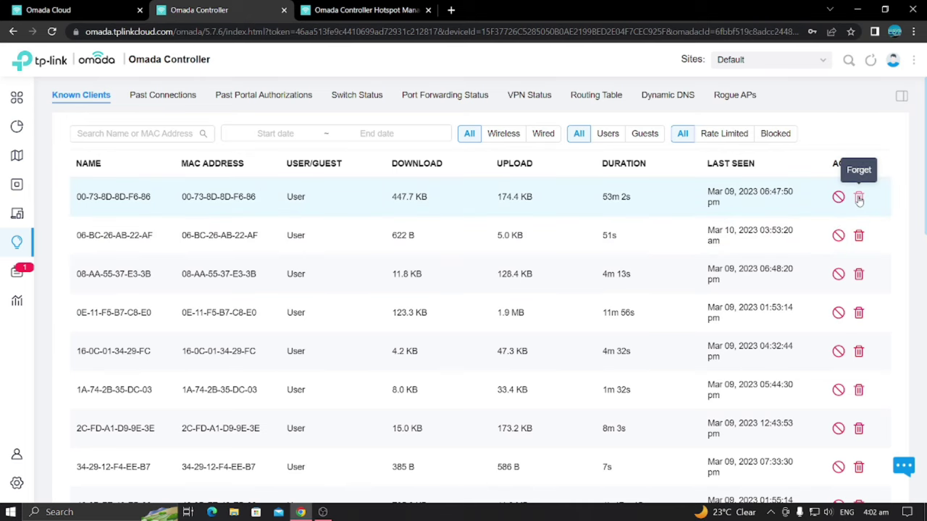
# Forget the known clients one by one from 00-73-8D-8D-F6-86 through B8-C3-85-4E-0C-3C, keeping only the client with MAC address 82-F3-17-79-31-15
pyautogui.click(858, 197)
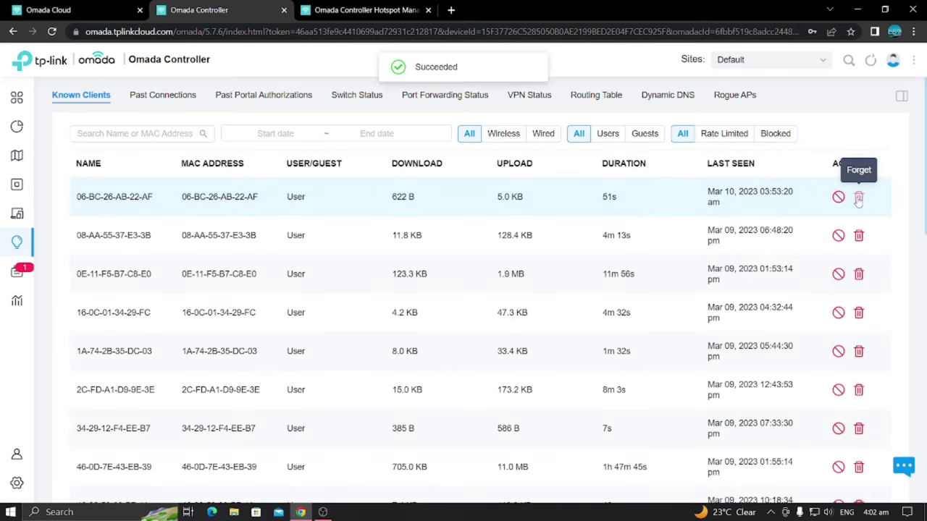
pyautogui.click(858, 197)
pyautogui.click(858, 197)
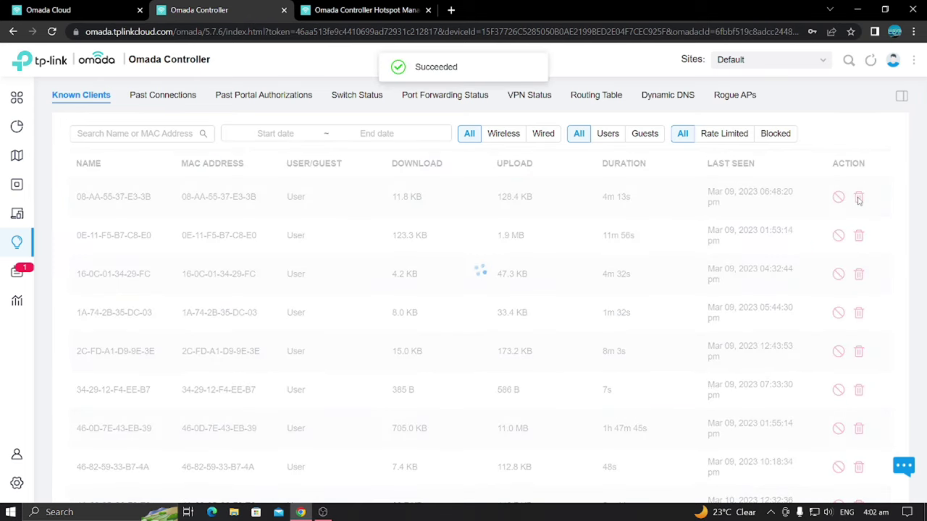
pyautogui.click(858, 197)
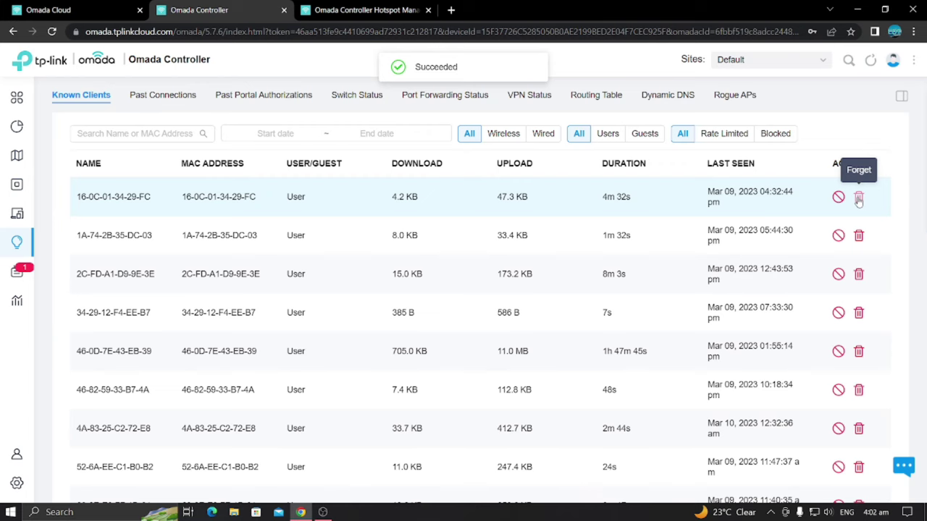
pyautogui.click(857, 197)
pyautogui.click(857, 196)
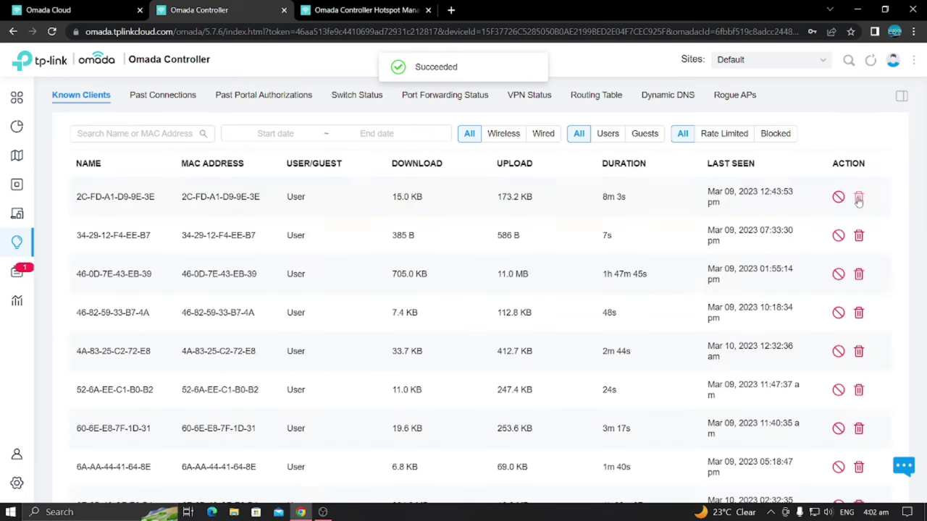
pyautogui.click(857, 198)
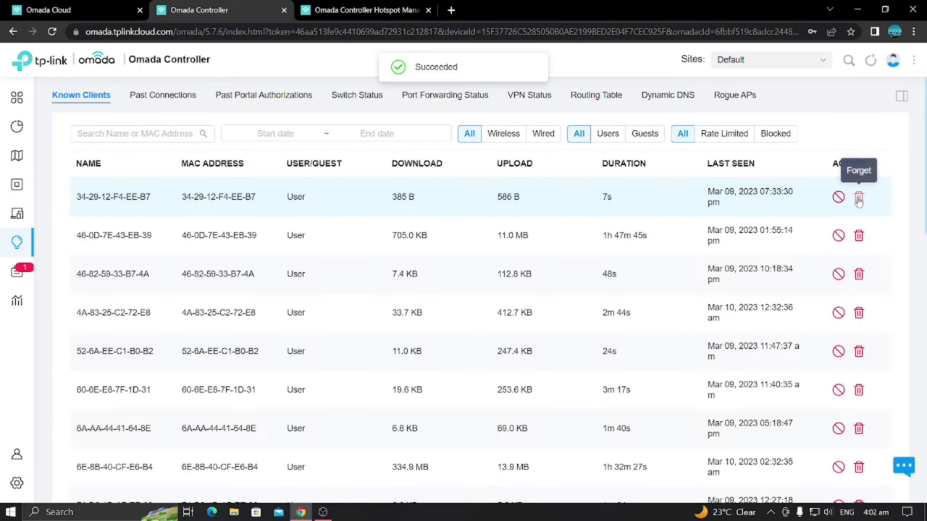
pyautogui.click(858, 199)
pyautogui.click(858, 199)
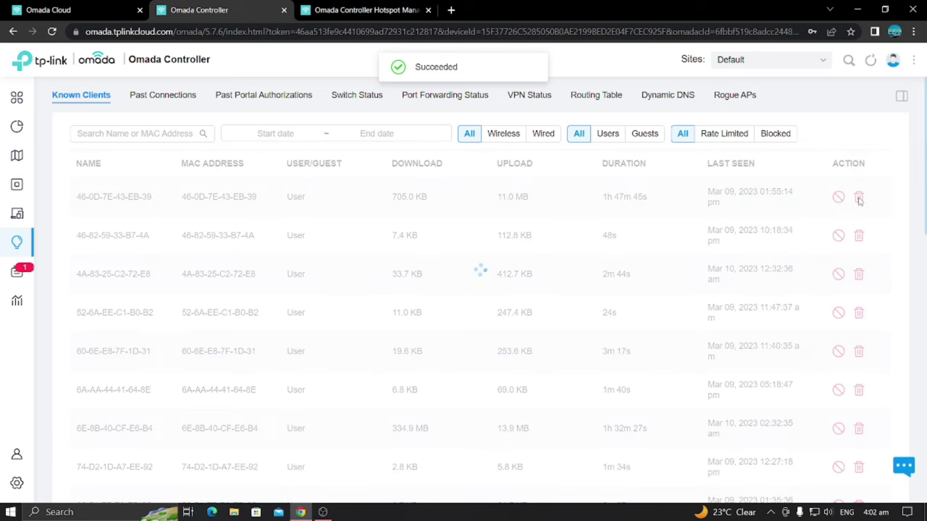
pyautogui.click(858, 198)
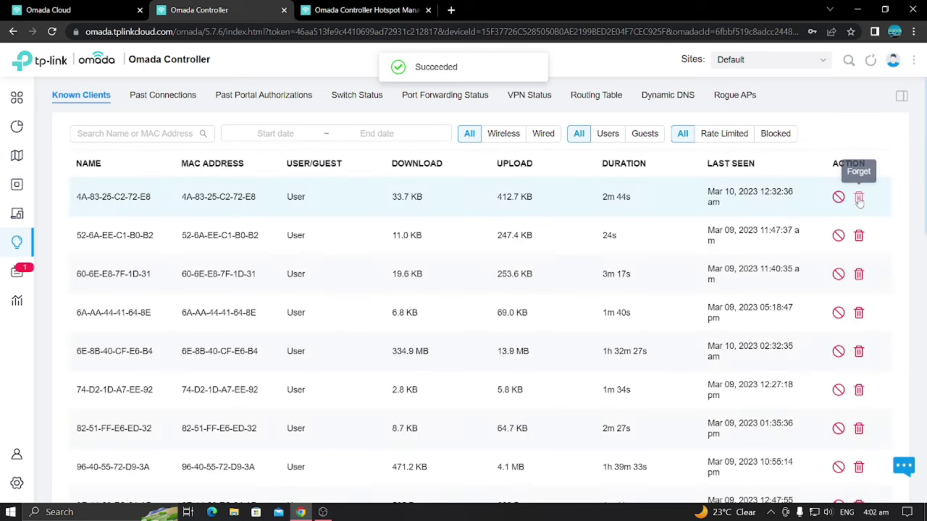
pyautogui.click(858, 199)
pyautogui.click(858, 198)
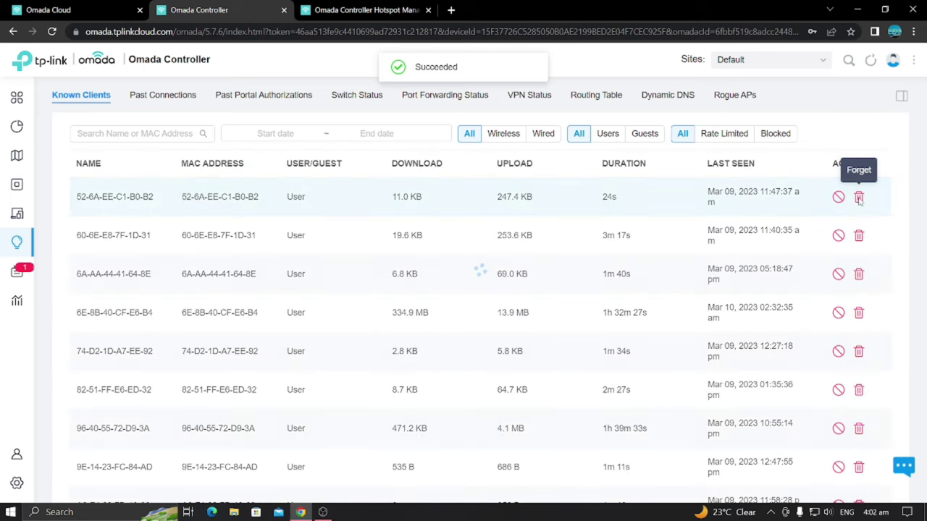
pyautogui.click(858, 198)
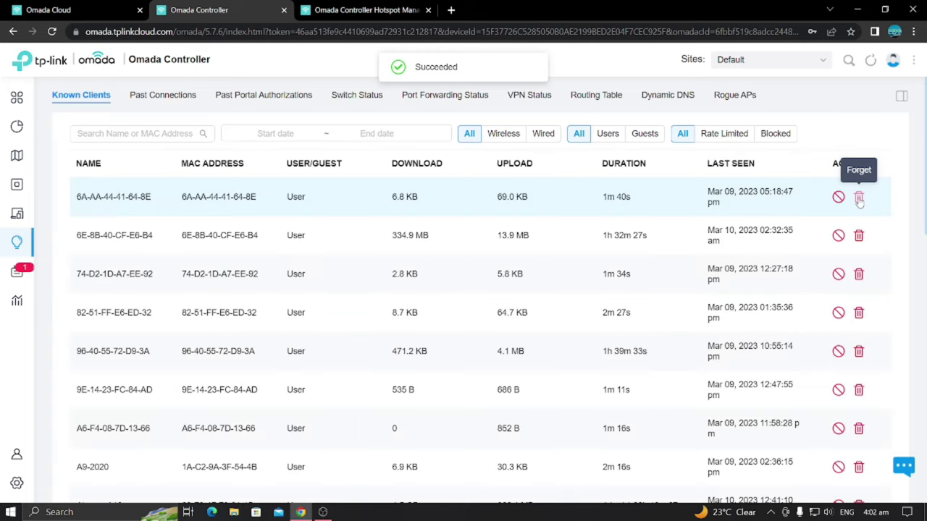
pyautogui.click(858, 198)
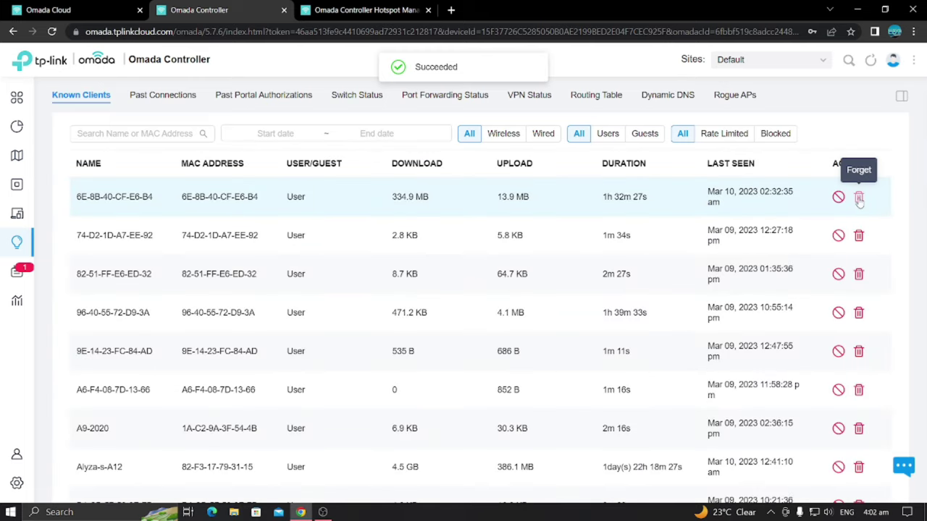
pyautogui.click(858, 198)
pyautogui.click(858, 199)
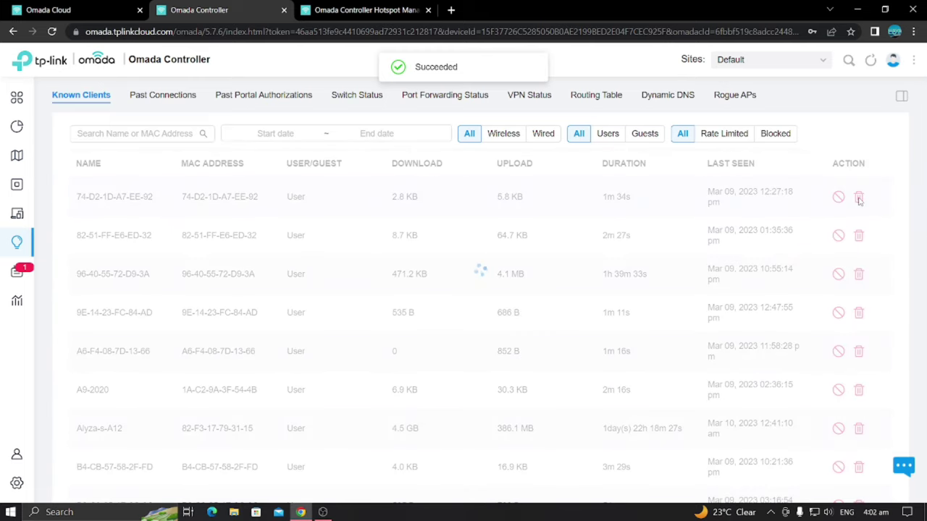
pyautogui.click(858, 199)
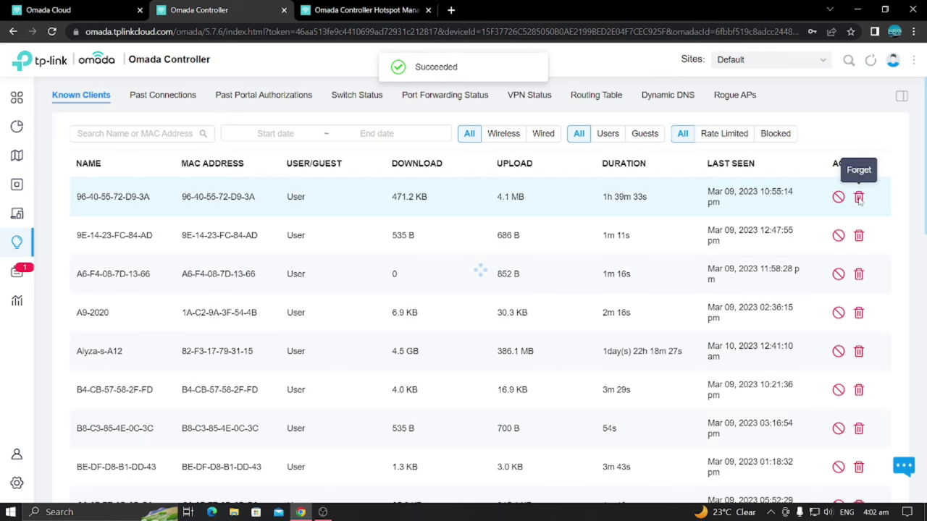
pyautogui.click(858, 198)
pyautogui.click(857, 199)
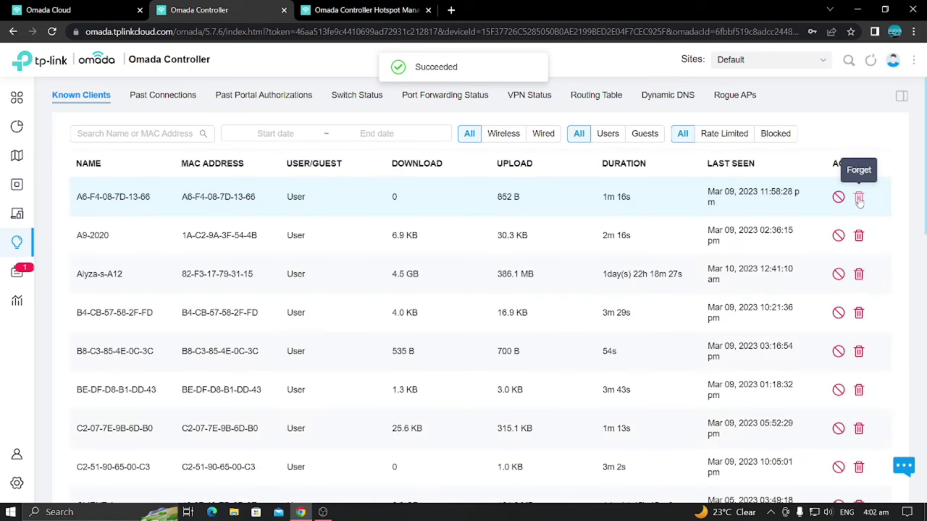
pyautogui.click(858, 198)
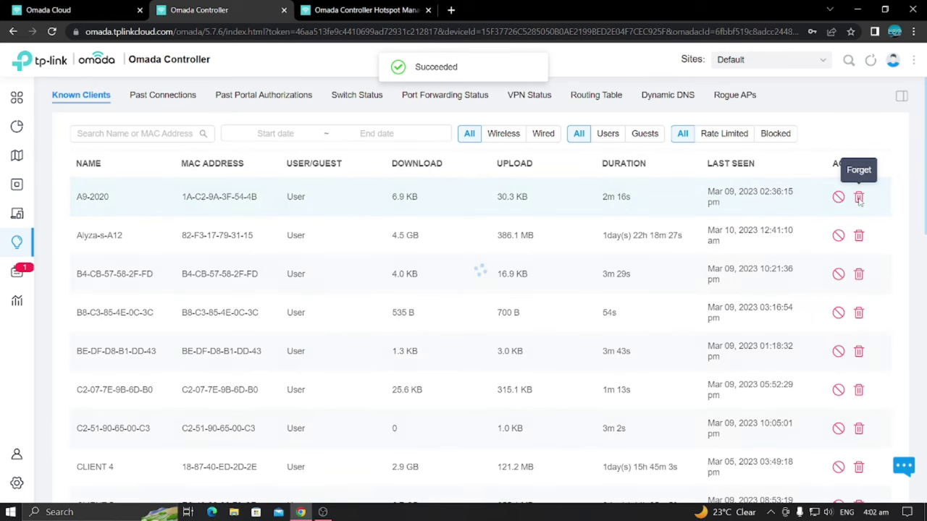
pyautogui.click(858, 198)
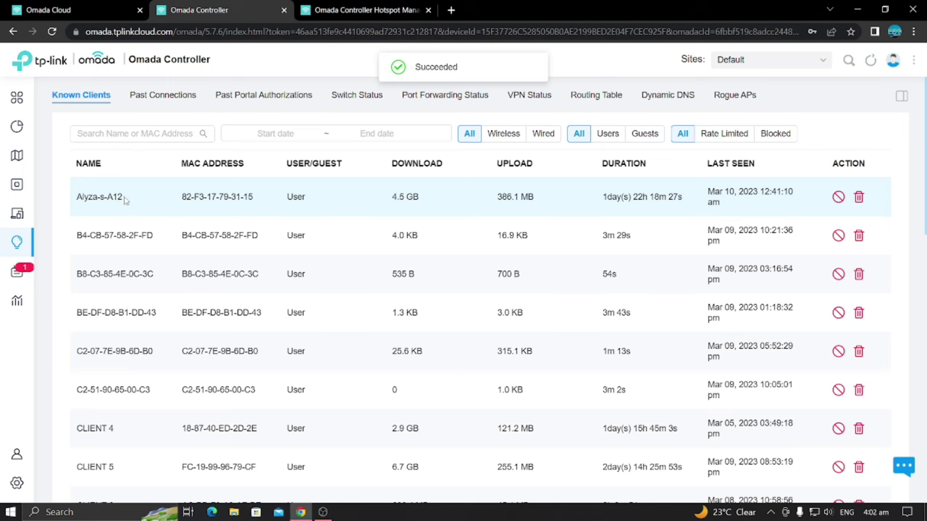
pyautogui.click(860, 237)
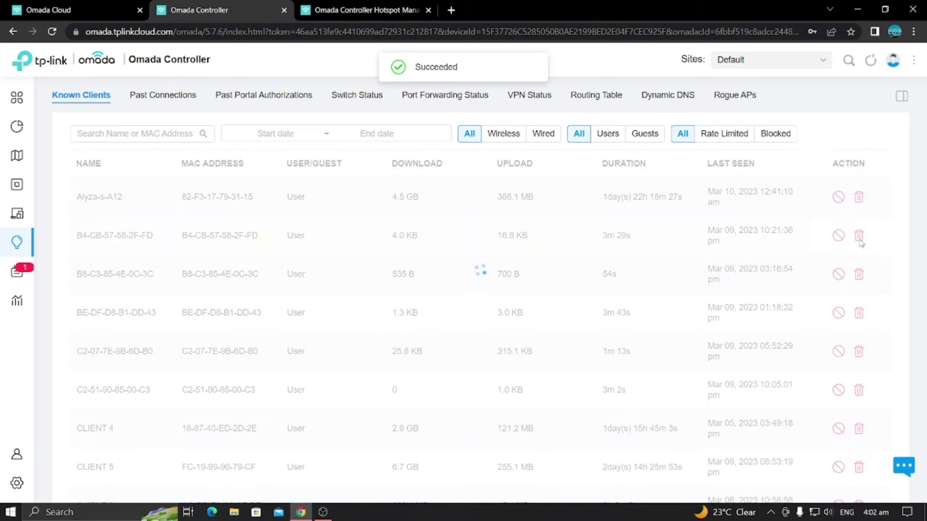
pyautogui.click(859, 239)
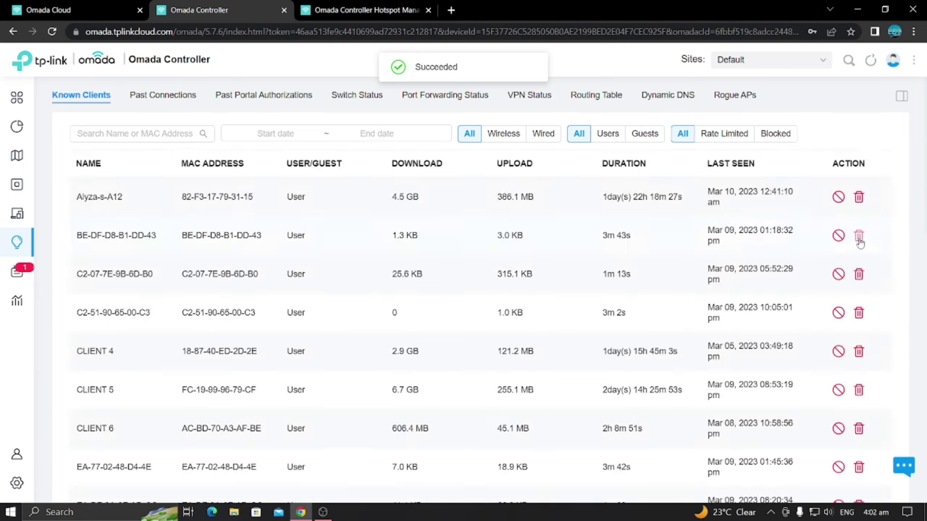
# Switch to Hotspot Management and examine the authorized client record for MAC address 82-F3-17-79-31-15
pyautogui.click(381, 14)
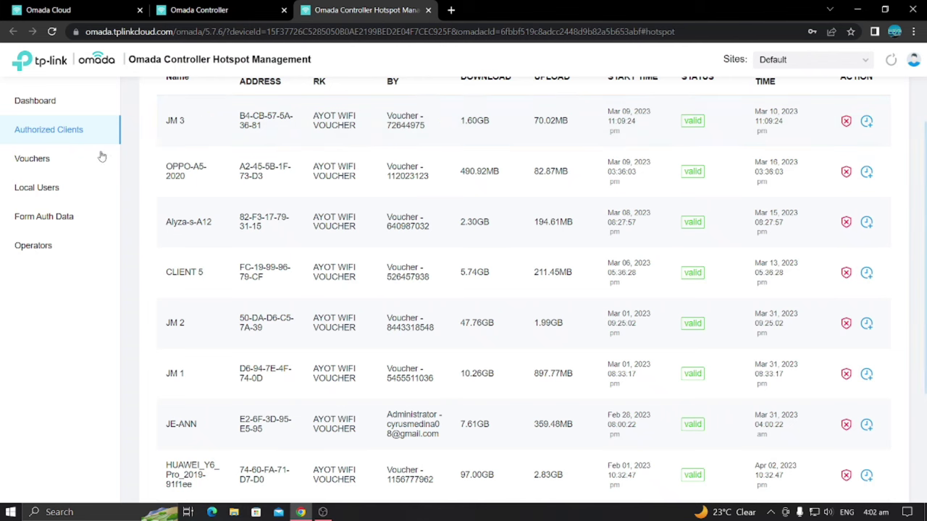
pyautogui.scroll(1, 204, 291)
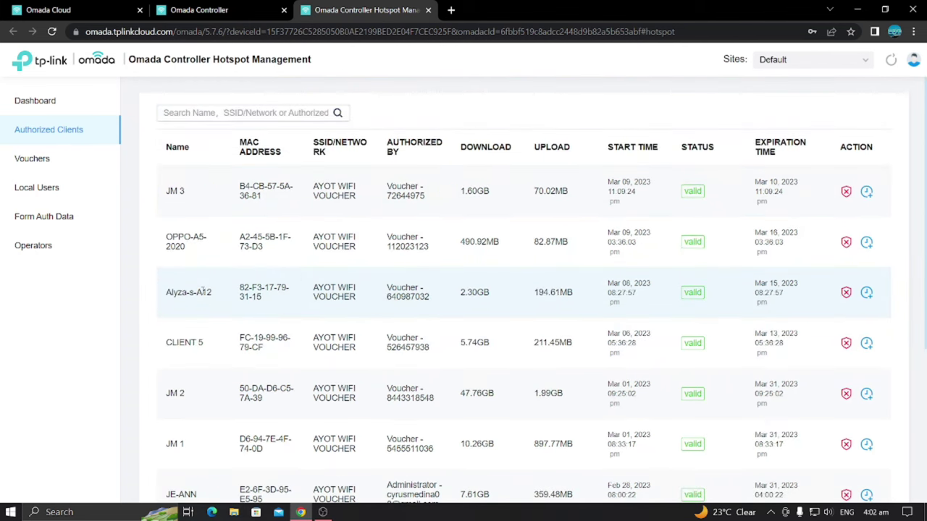
pyautogui.moveTo(158, 296); pyautogui.dragTo(238, 293)
pyautogui.click(158, 289)
pyautogui.moveTo(158, 289); pyautogui.dragTo(161, 287)
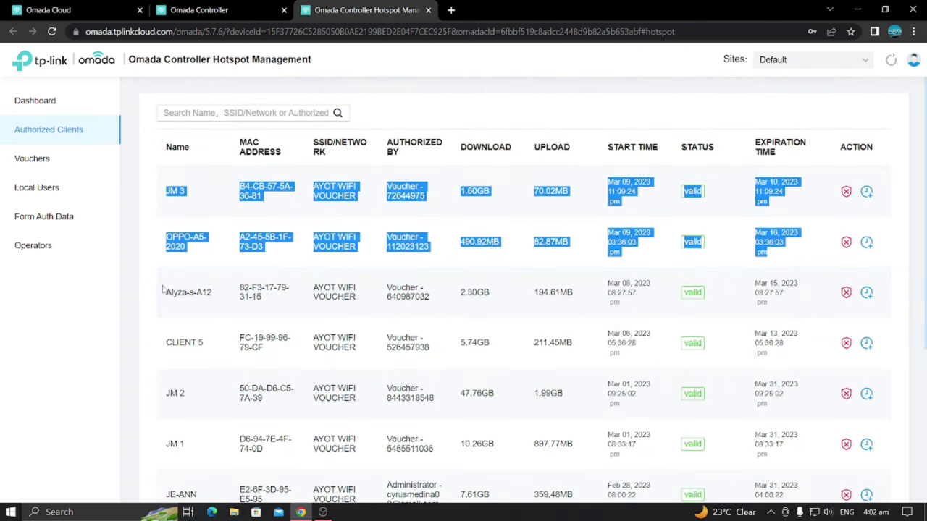
pyautogui.click(214, 280)
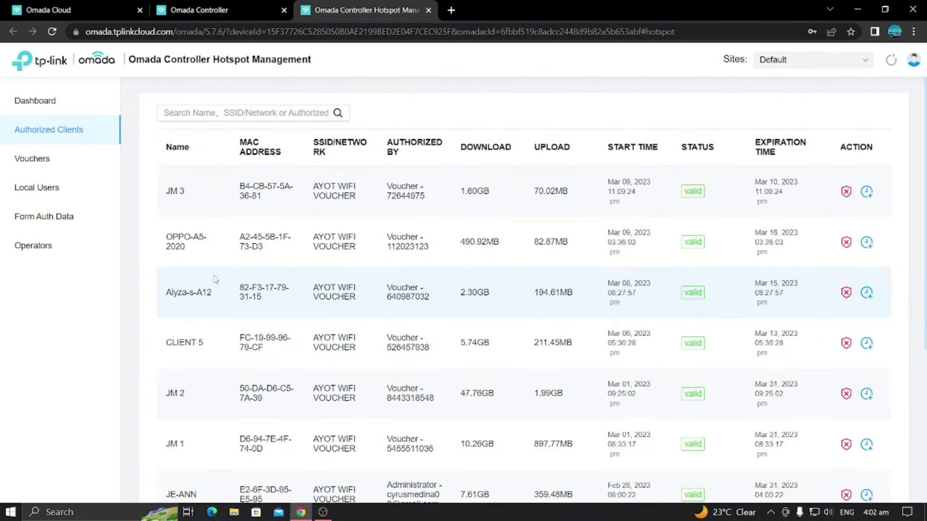
# Return to the Omada Controller's Known Clients list and look through the remaining client records
pyautogui.click(254, 11)
pyautogui.scroll(-7, 727, 288)
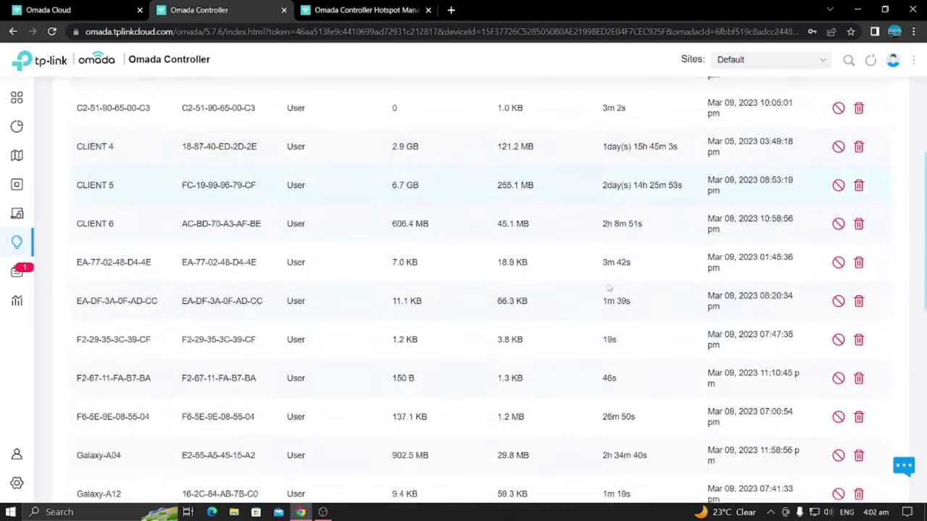
pyautogui.scroll(6, 586, 287)
pyautogui.scroll(1, 586, 287)
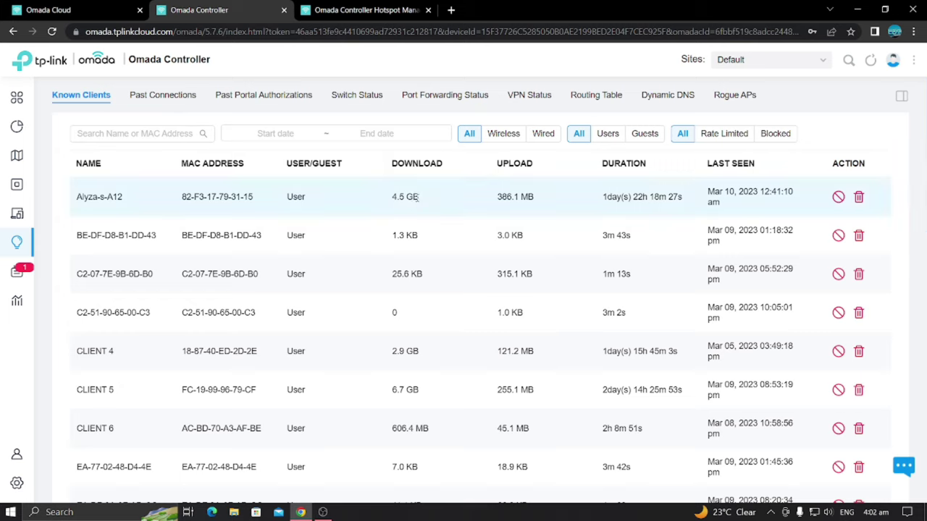
# Switch back to Hotspot Management and review the status and expiration times of the authorized clients
pyautogui.click(361, 17)
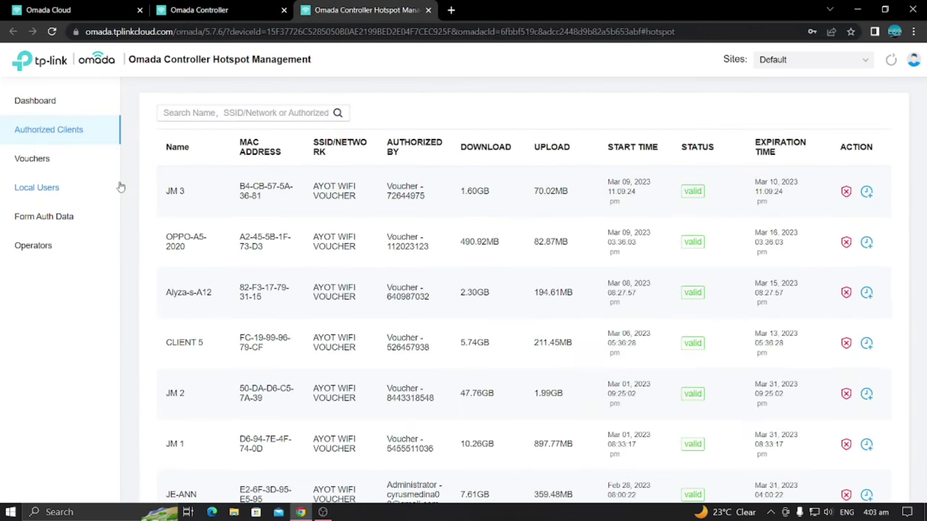
pyautogui.scroll(-3, 281, 331)
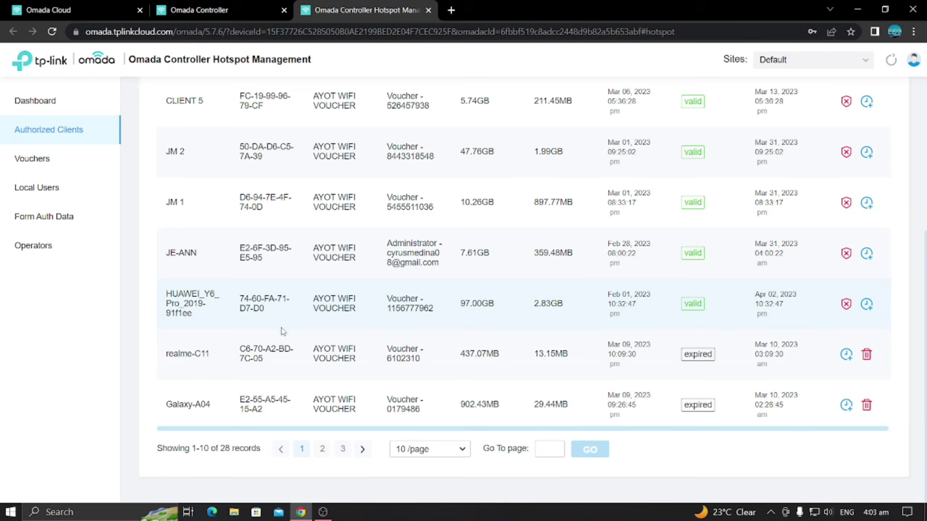
pyautogui.scroll(3, 282, 331)
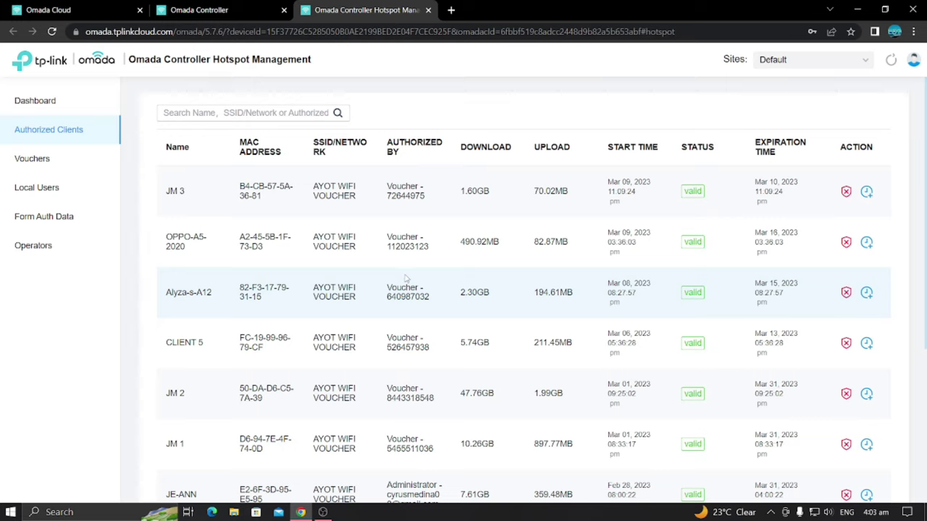
# Open the Vouchers list, look through the existing vouchers, and start creating new vouchers
pyautogui.click(38, 163)
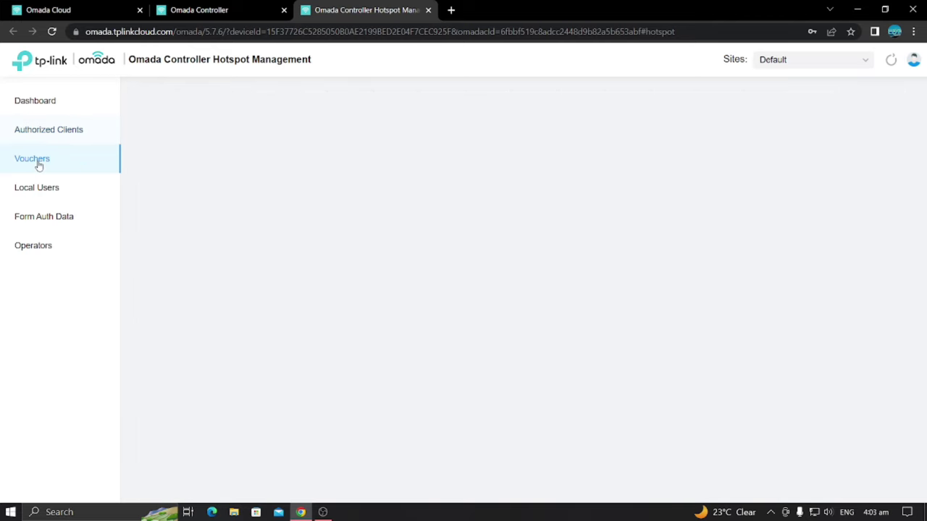
pyautogui.scroll(-2, 373, 301)
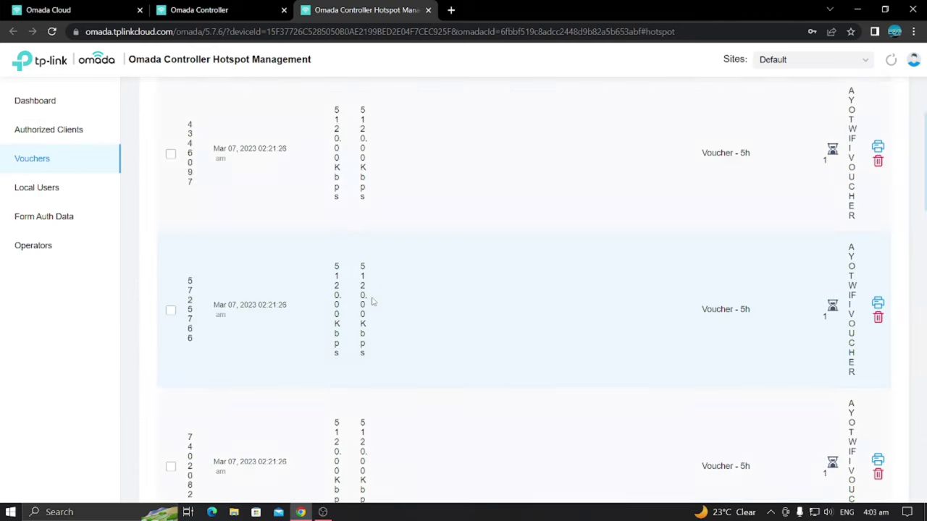
pyautogui.scroll(-10, 372, 301)
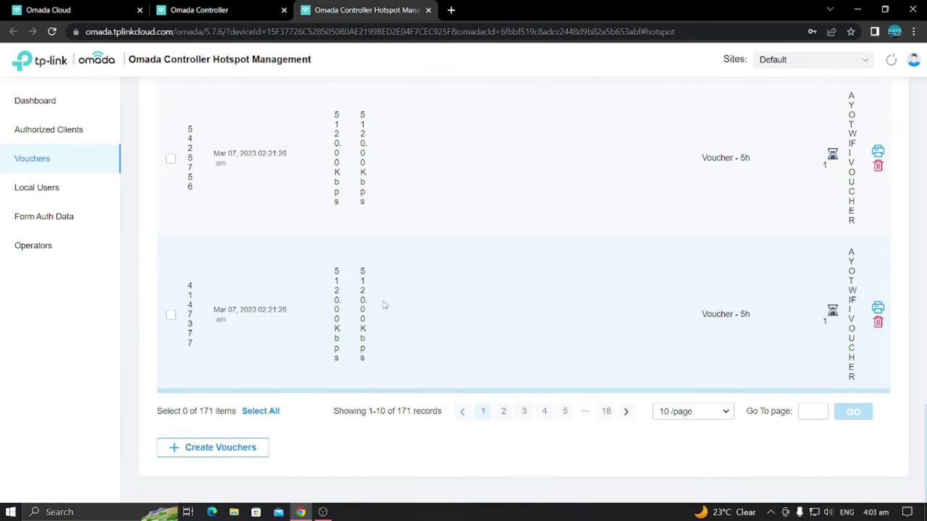
pyautogui.click(234, 447)
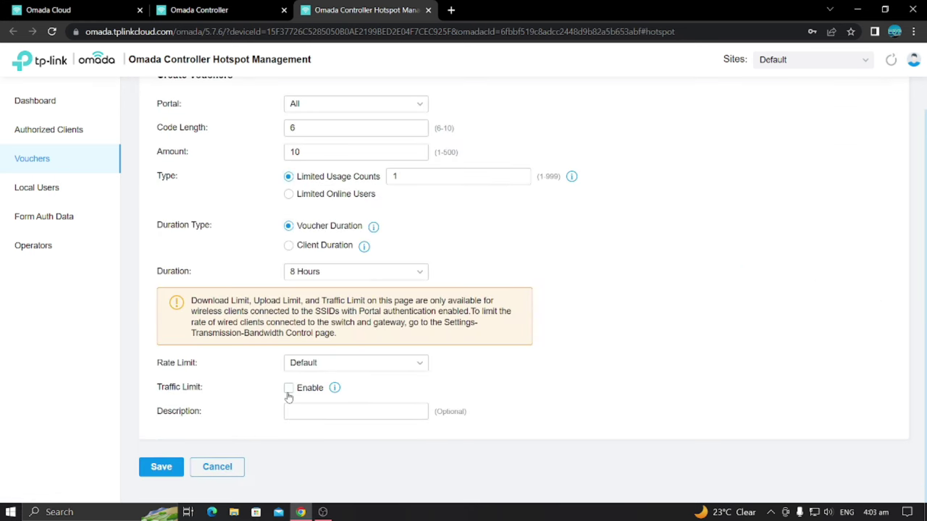
# Review the voucher form's settings and set a custom voucher duration of 2 hours
pyautogui.scroll(1, 398, 390)
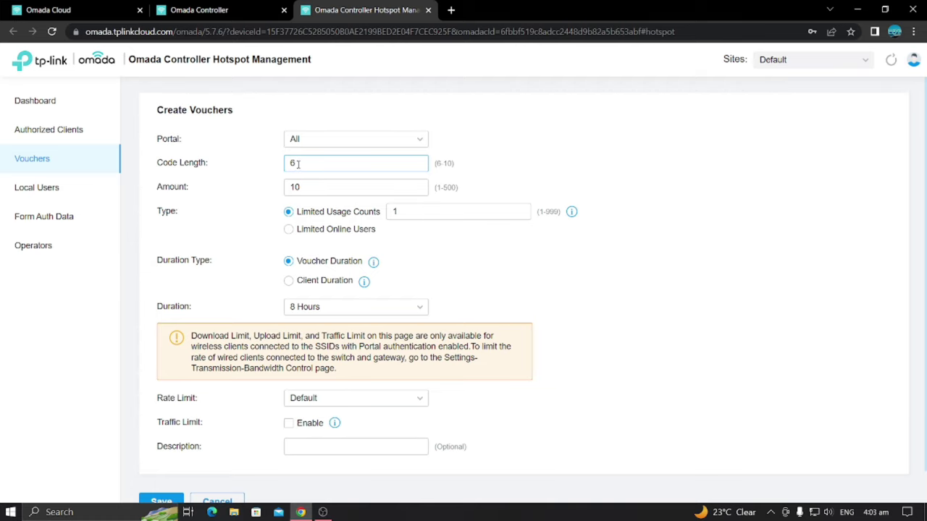
pyautogui.click(302, 187)
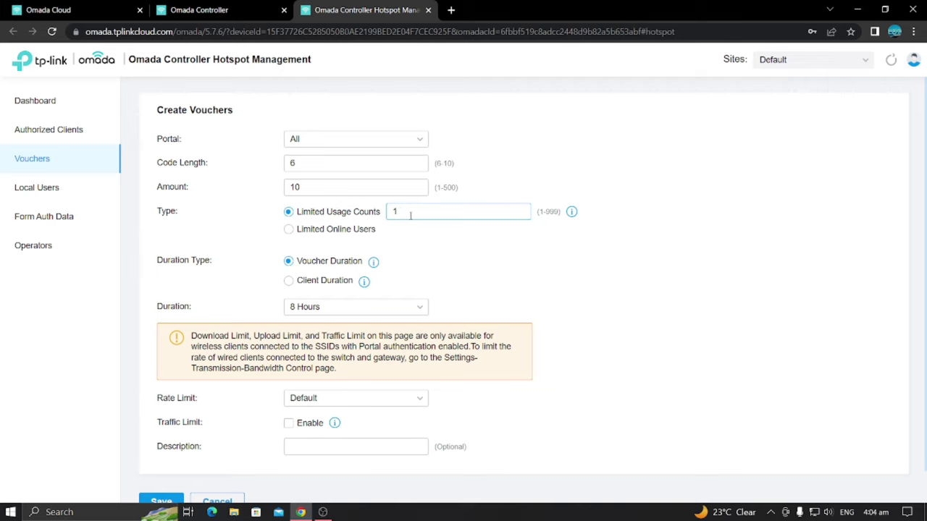
pyautogui.scroll(-1, 407, 243)
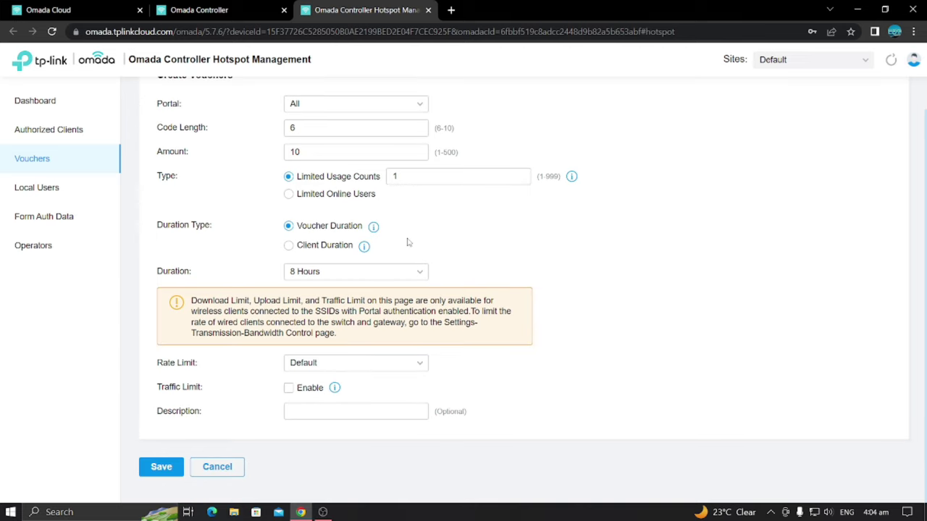
pyautogui.click(418, 275)
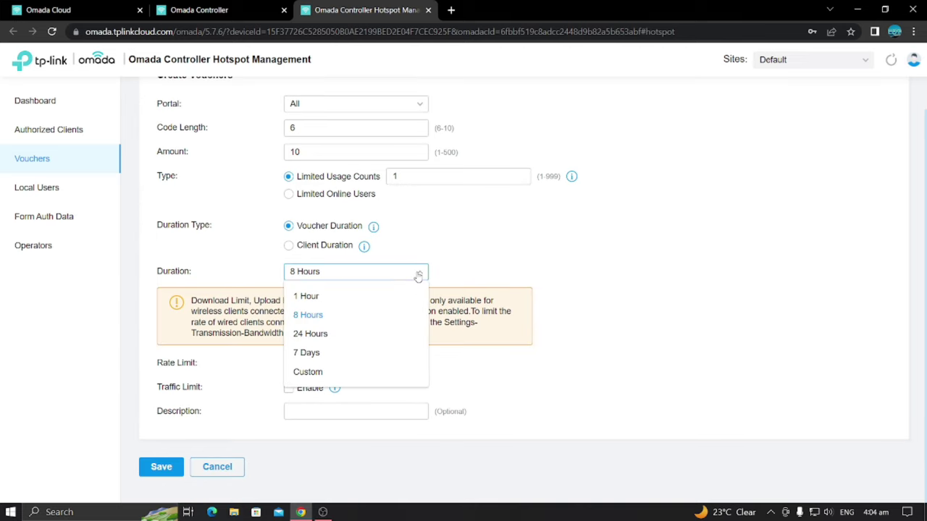
pyautogui.click(348, 370)
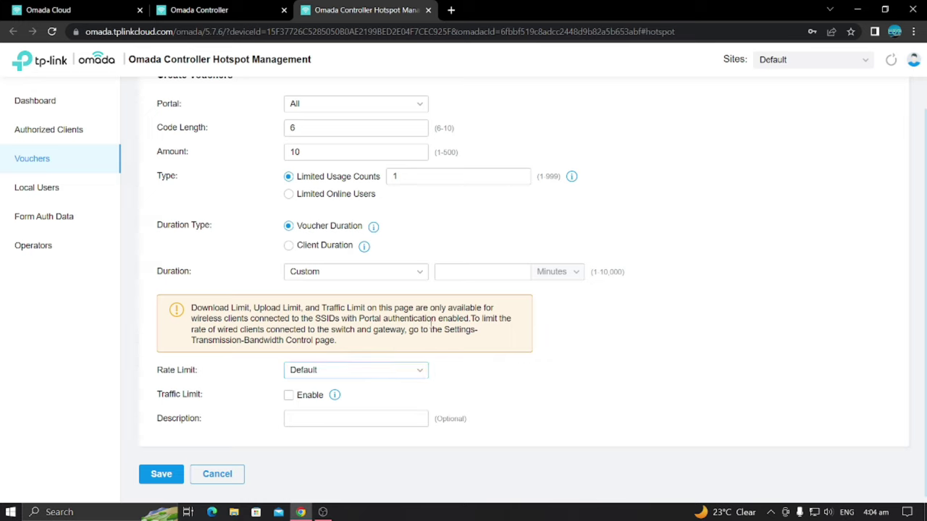
pyautogui.click(570, 273)
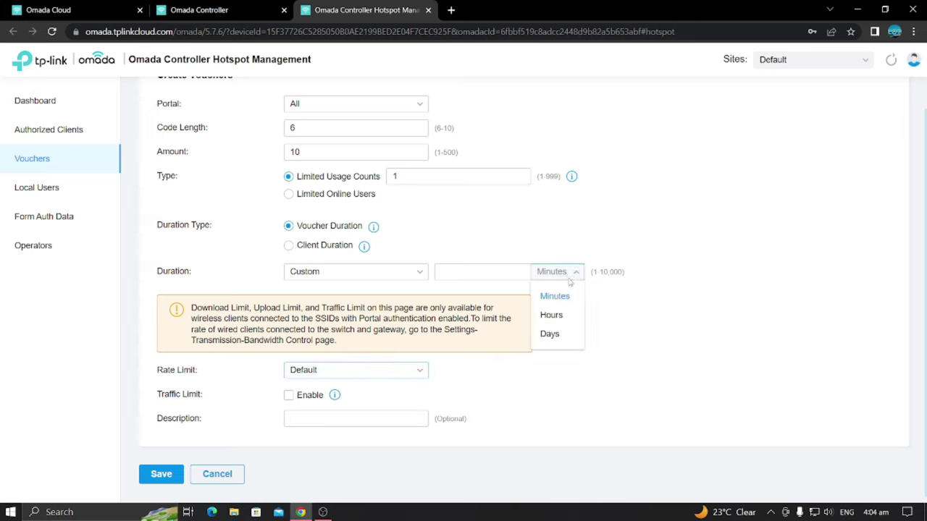
pyautogui.click(547, 314)
pyautogui.click(471, 272)
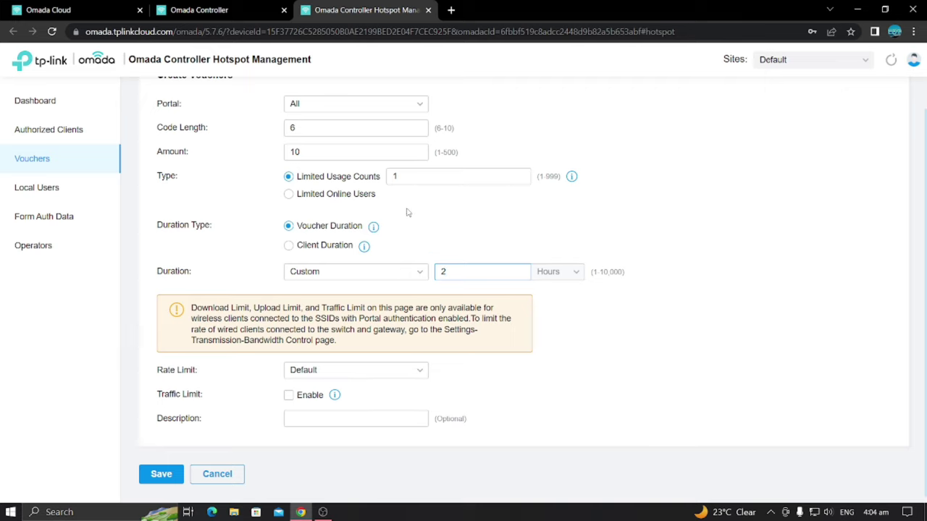
# Recheck the code length, voucher amount and limited usage count entered for the new vouchers
pyautogui.moveTo(299, 126); pyautogui.dragTo(269, 128)
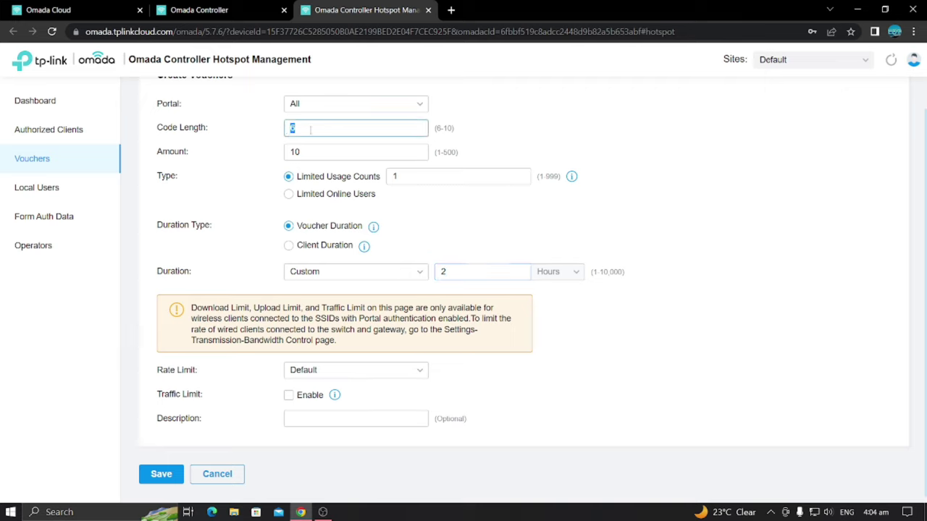
pyautogui.moveTo(306, 152); pyautogui.dragTo(276, 153)
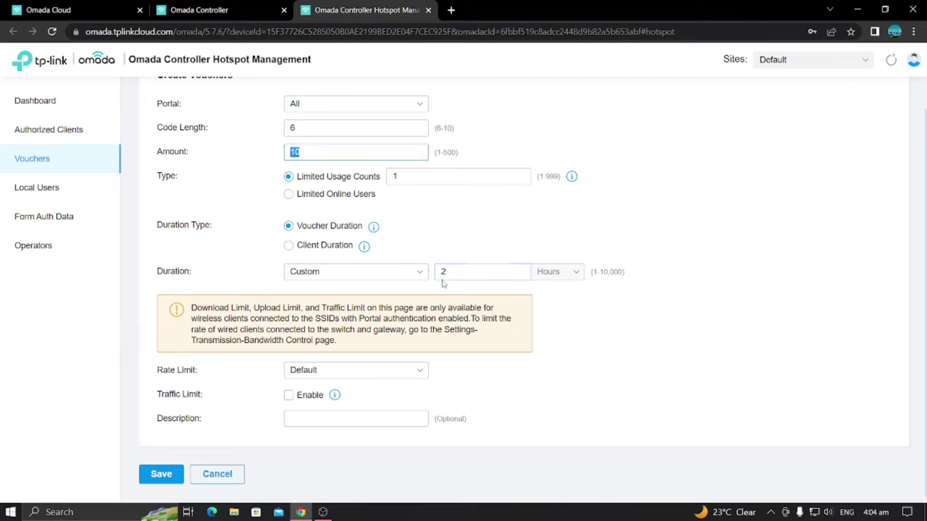
pyautogui.moveTo(402, 176); pyautogui.dragTo(378, 180)
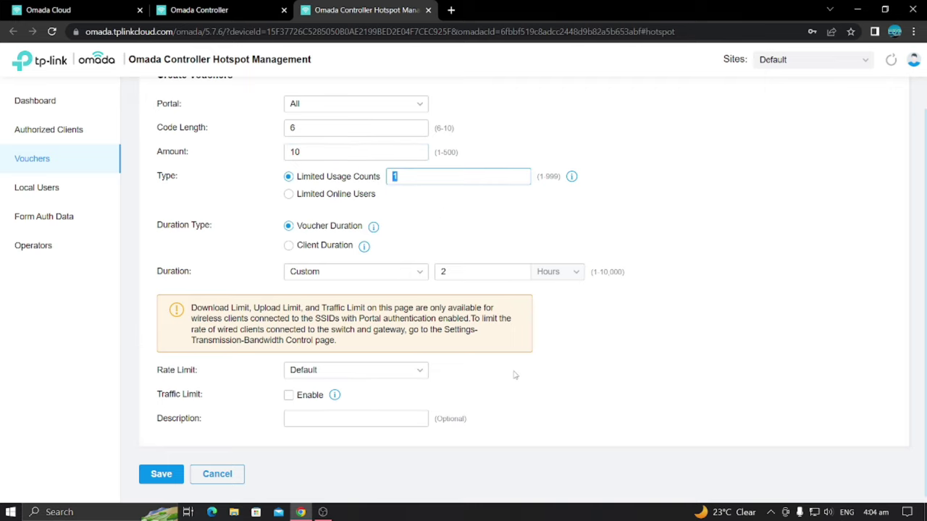
# Change the vouchers' rate limit to Custom and enable a download limit of 5 Mbps
pyautogui.scroll(-1, 514, 376)
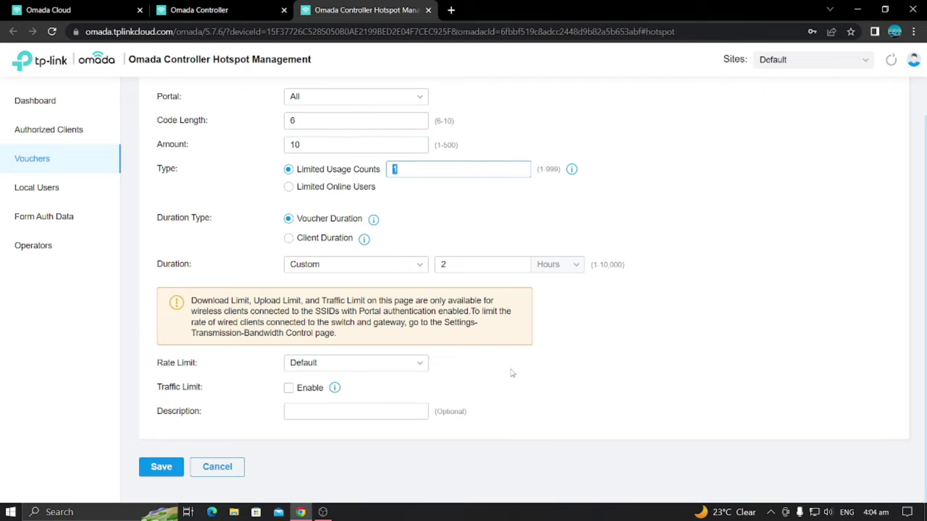
pyautogui.click(394, 367)
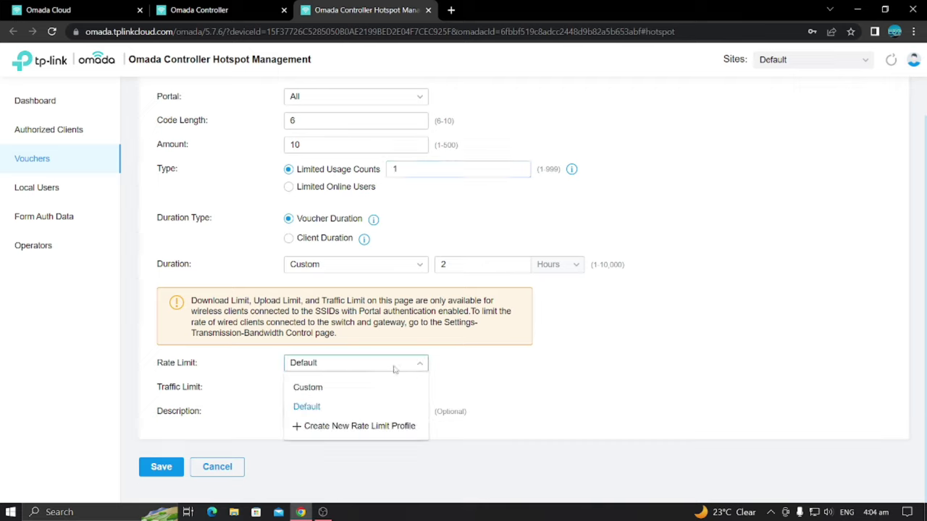
pyautogui.click(309, 387)
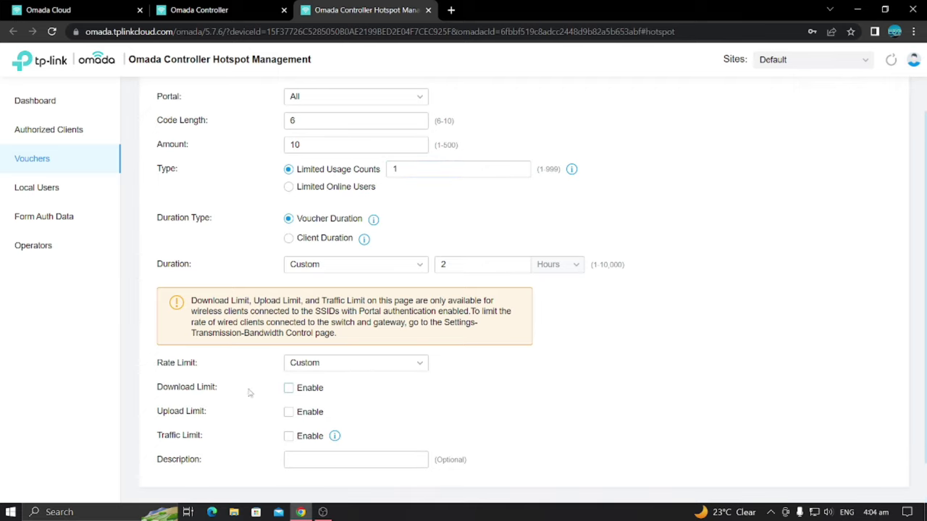
pyautogui.click(289, 390)
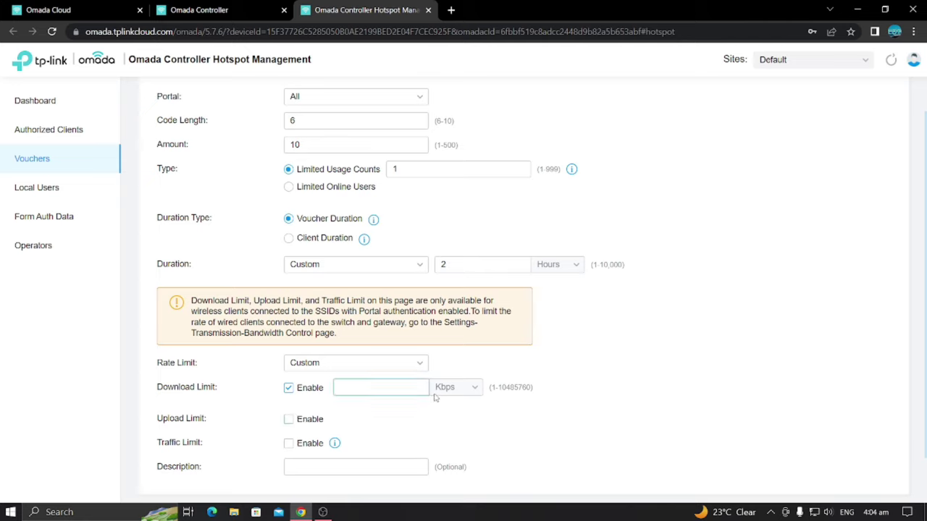
pyautogui.click(470, 387)
pyautogui.click(449, 432)
# Enable an upload limit of 5 Mbps for the vouchers
pyautogui.click(289, 419)
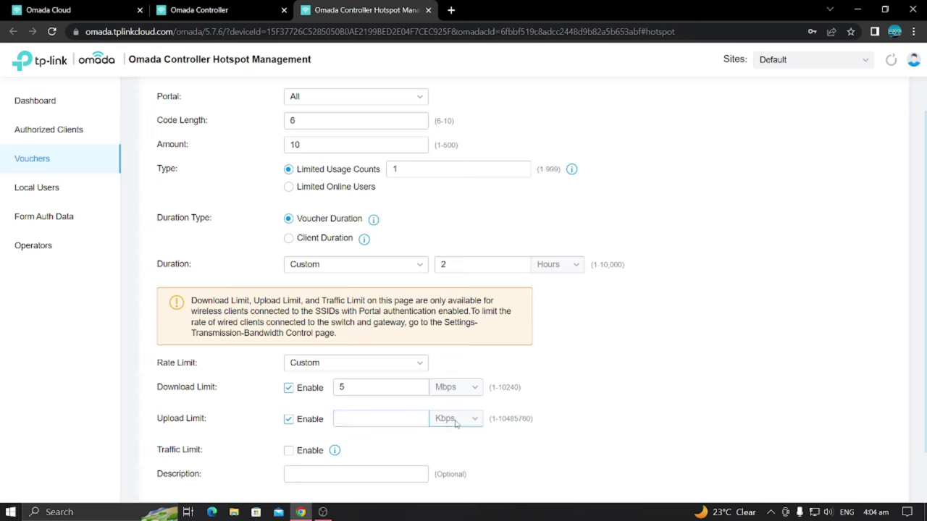
pyautogui.click(453, 419)
pyautogui.click(449, 466)
pyautogui.click(357, 420)
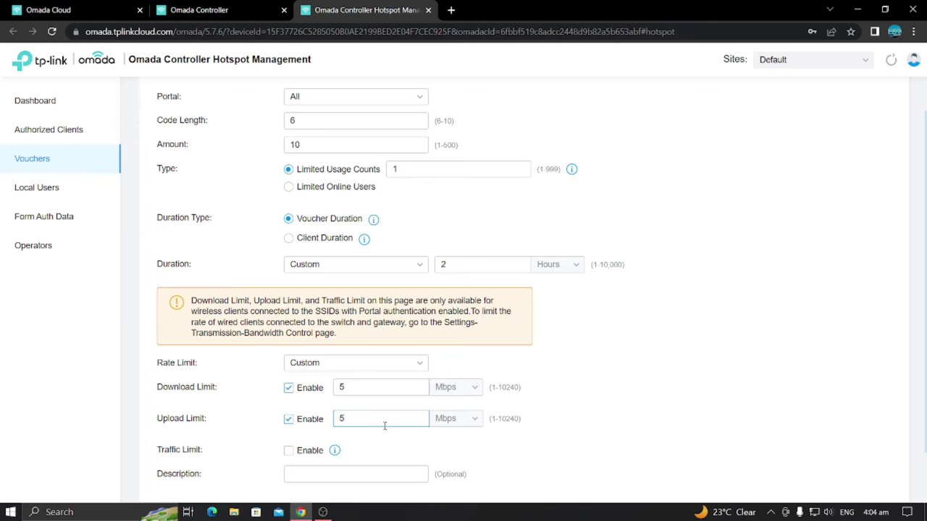
# Switch to the Omada Controller and view the Clients list and the Devices list of the Default site
pyautogui.click(242, 13)
pyautogui.moveTo(50, 184)
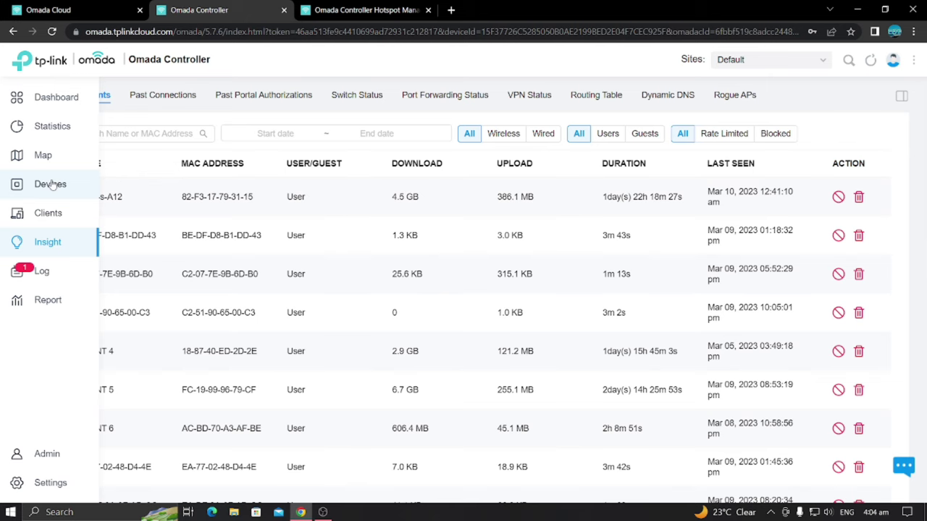
pyautogui.click(50, 185)
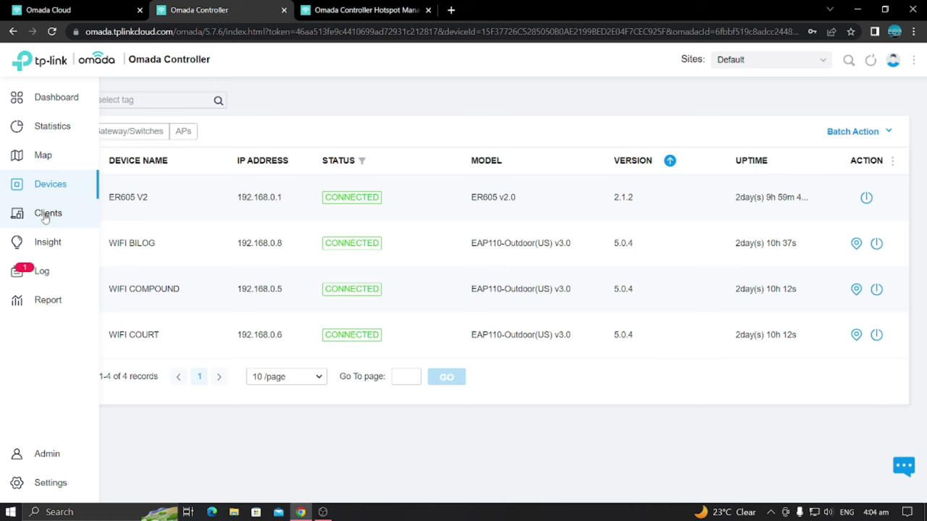
pyautogui.click(56, 215)
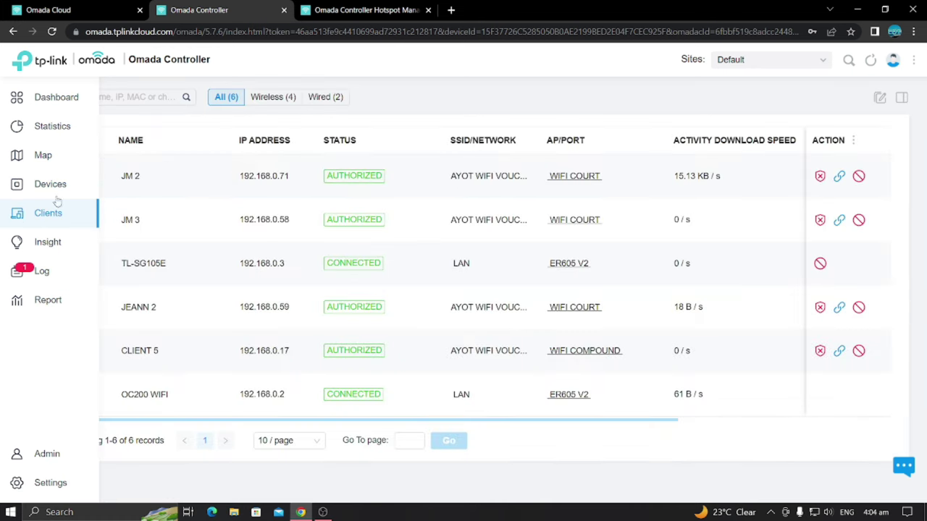
pyautogui.click(72, 190)
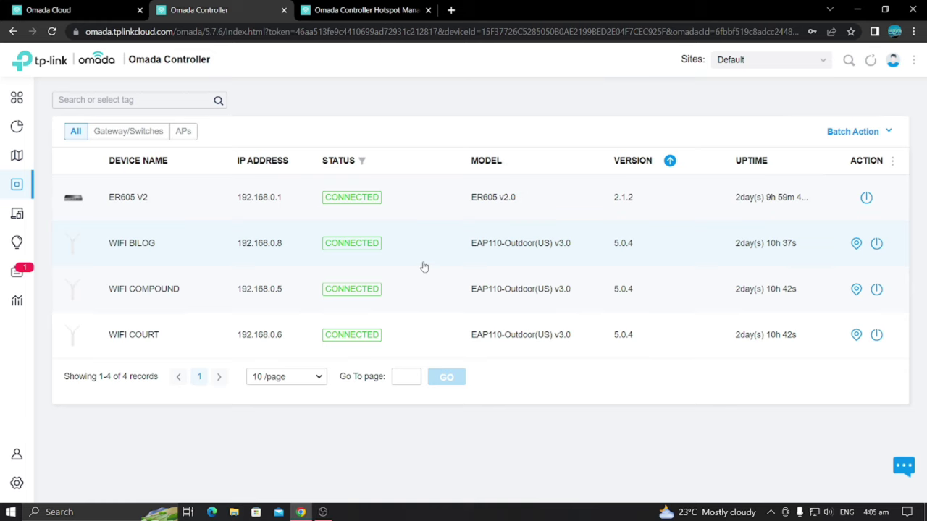
# Search the web for "SUPPORT OMADA" in a new browser tab and open TP-Link's Omada Compatibility List
pyautogui.click(451, 10)
pyautogui.click(449, 33)
pyautogui.write('SUPPO')
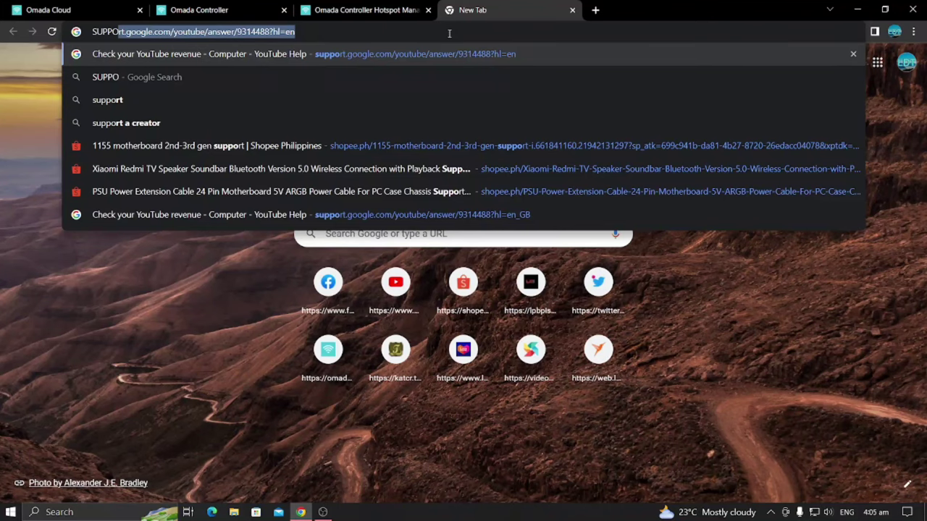
pyautogui.write('RT OMADA')
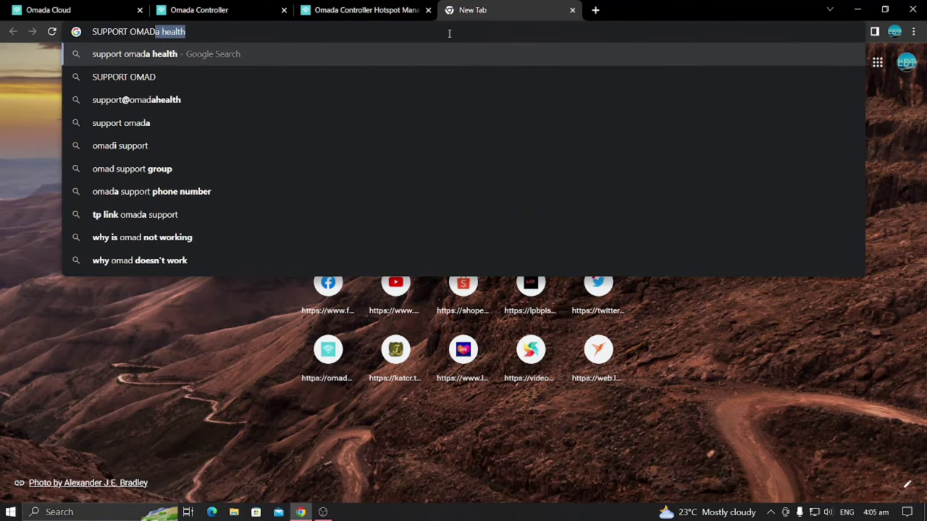
pyautogui.click(139, 79)
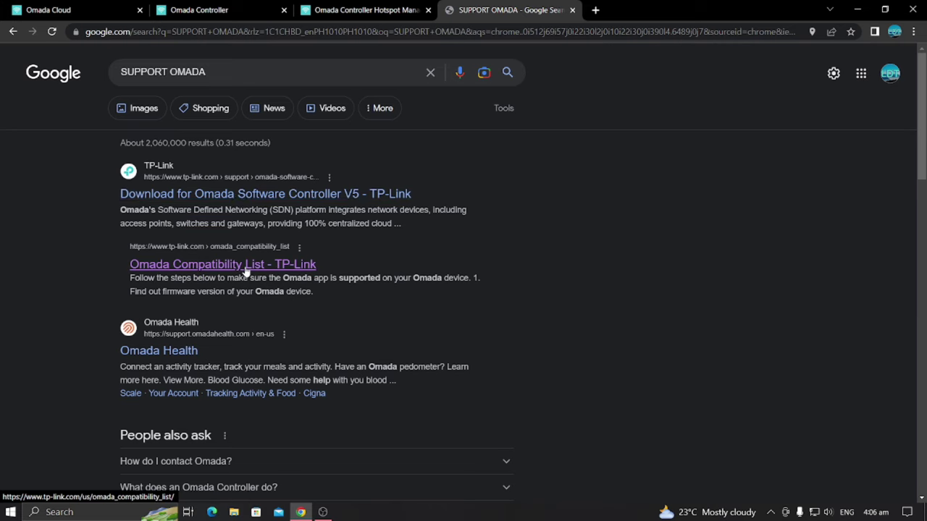
pyautogui.click(223, 266)
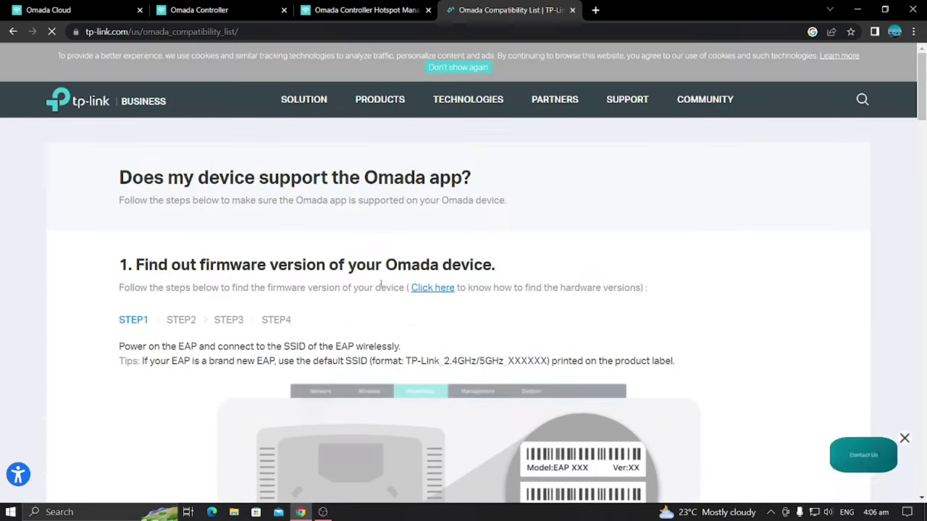
# Look through the access points, switches and routers listed as compatible with Omada, along with the compatibility notes
pyautogui.scroll(-15, 376, 273)
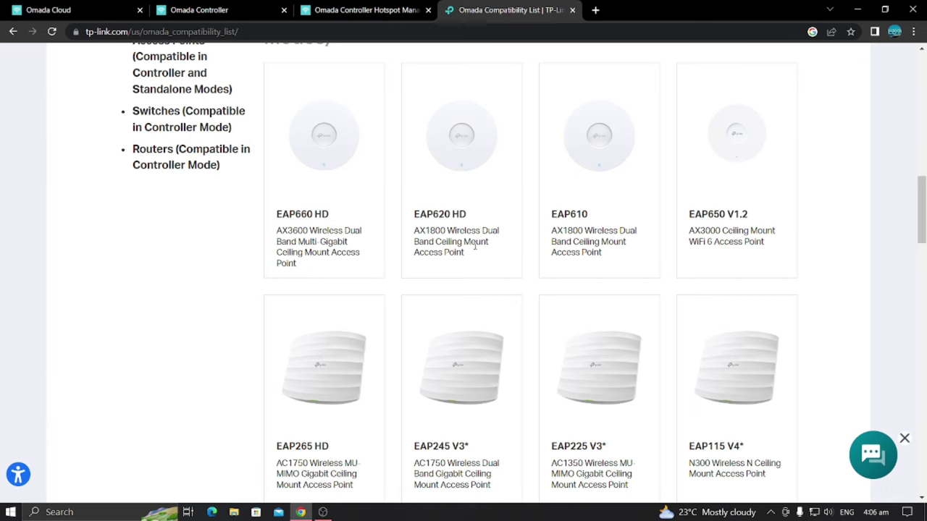
pyautogui.scroll(-1, 475, 248)
pyautogui.scroll(-1, 477, 249)
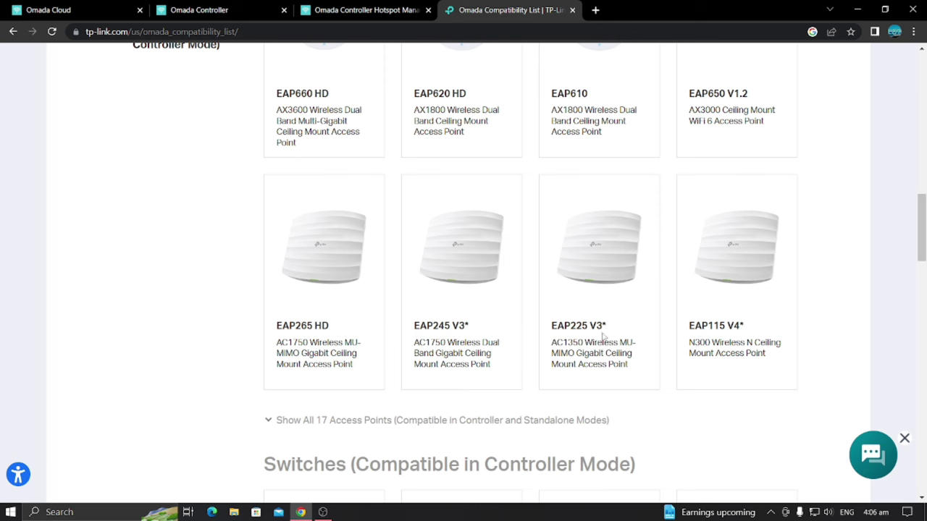
pyautogui.scroll(-5, 556, 331)
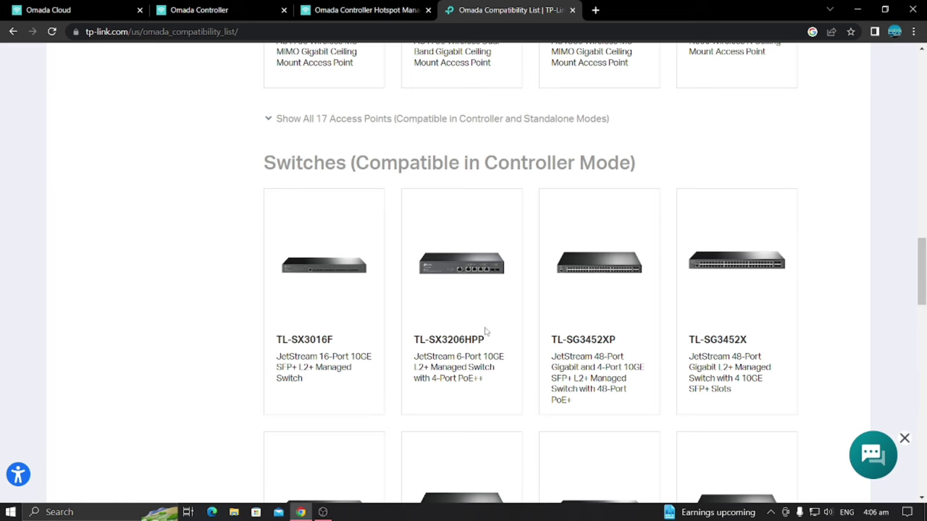
pyautogui.scroll(-4, 658, 349)
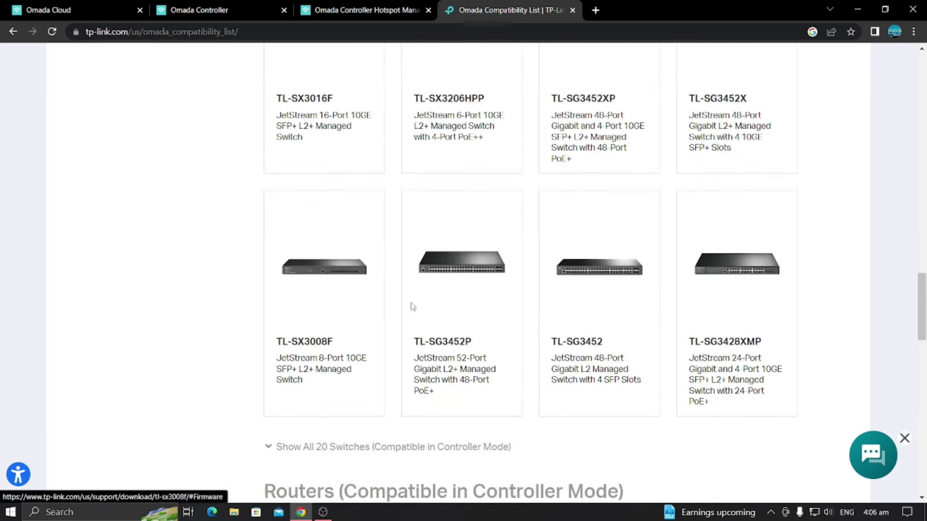
pyautogui.scroll(-4, 627, 312)
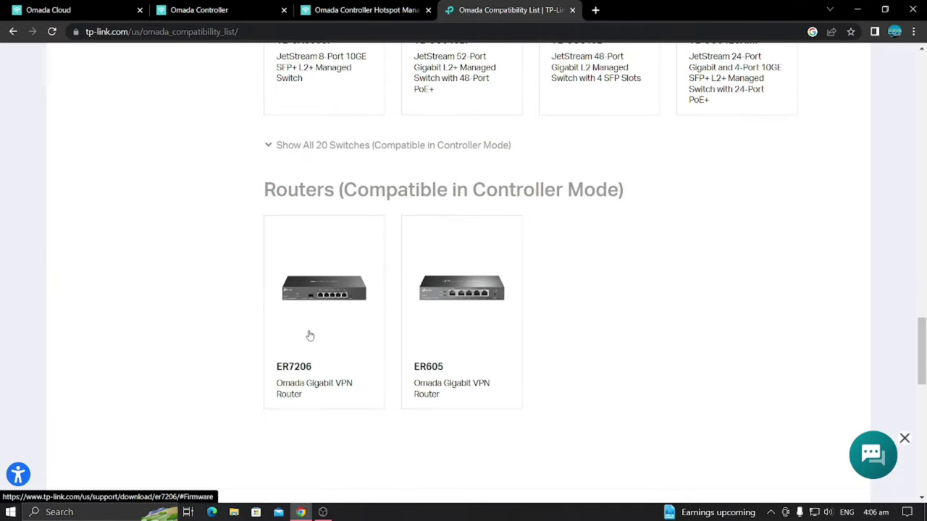
pyautogui.scroll(-10, 389, 338)
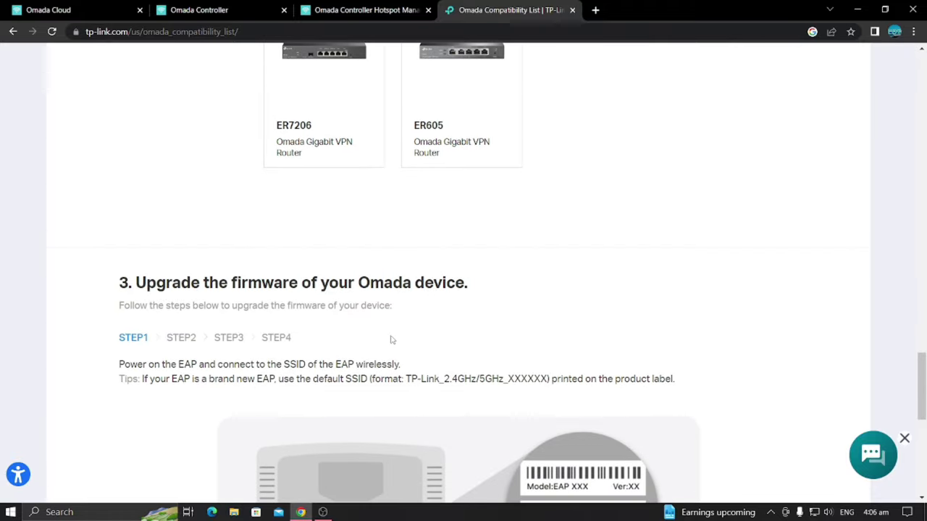
pyautogui.scroll(12, 392, 336)
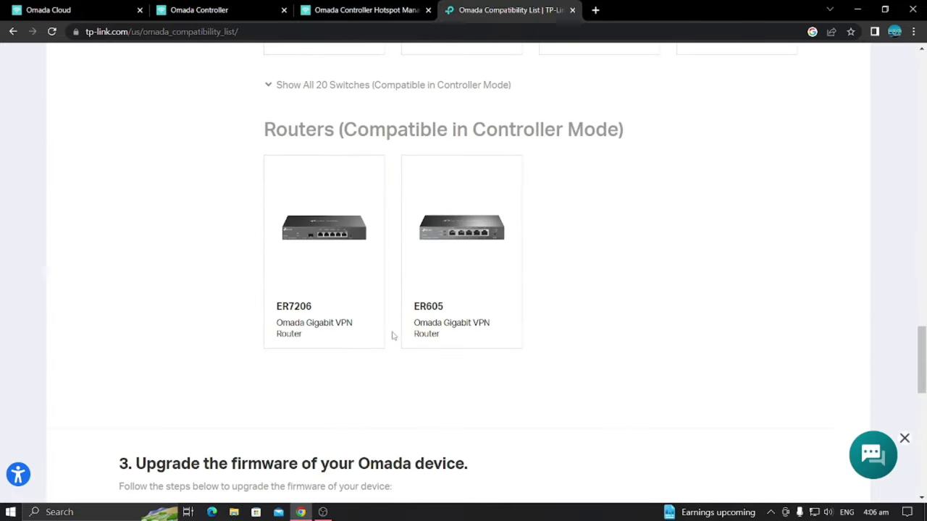
pyautogui.scroll(12, 392, 334)
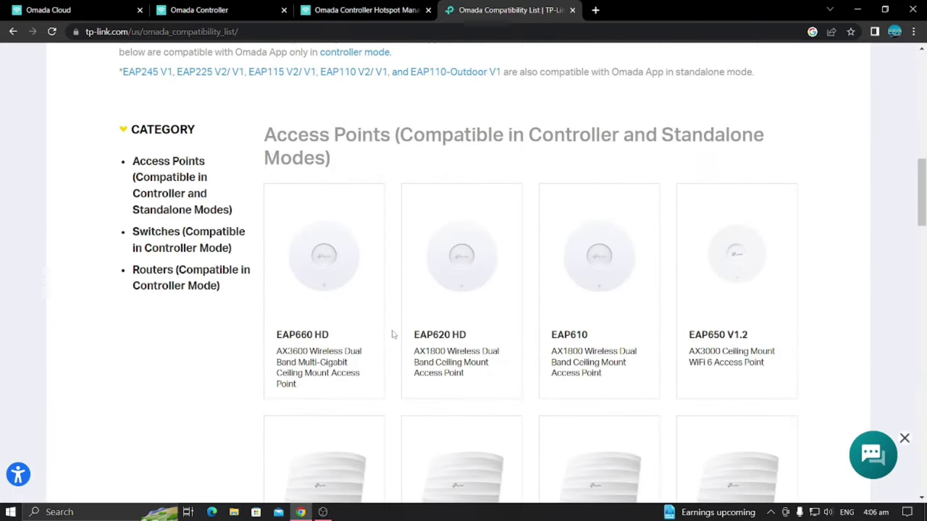
pyautogui.scroll(5, 392, 335)
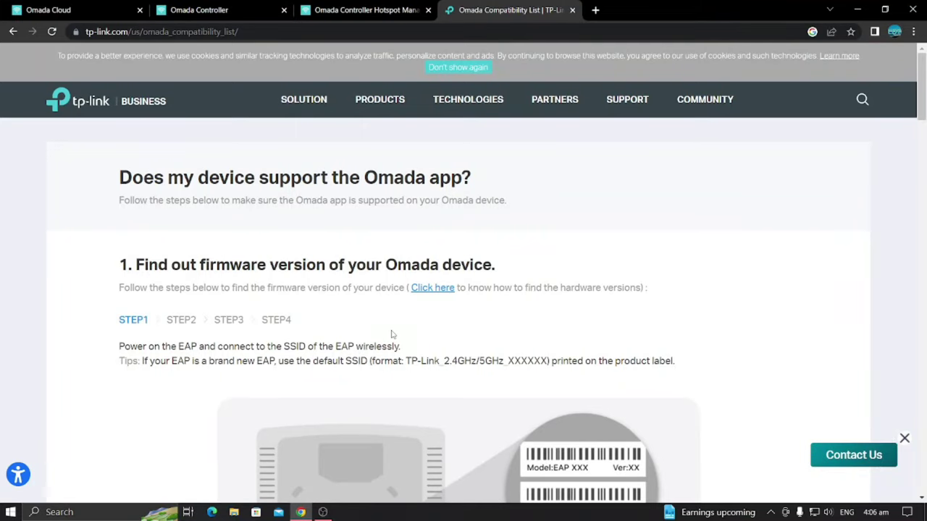
pyautogui.scroll(-1, 375, 328)
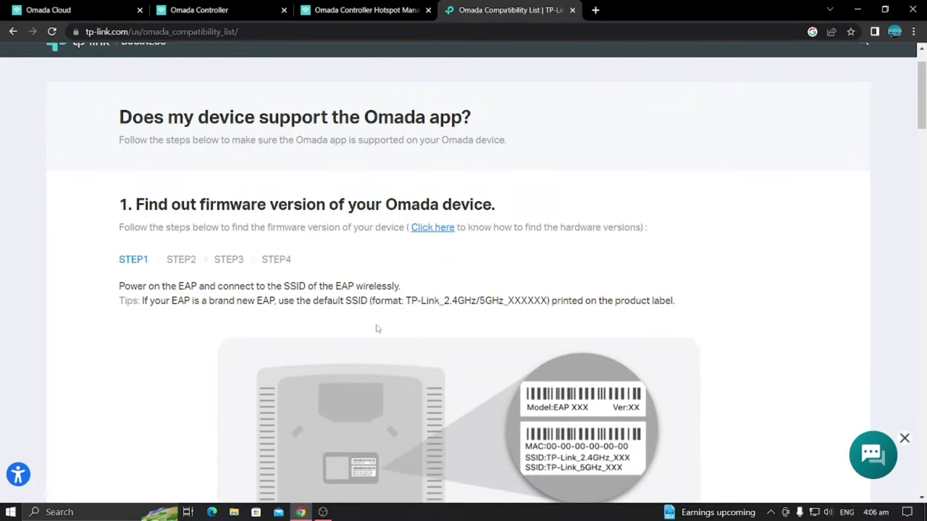
pyautogui.scroll(-10, 376, 329)
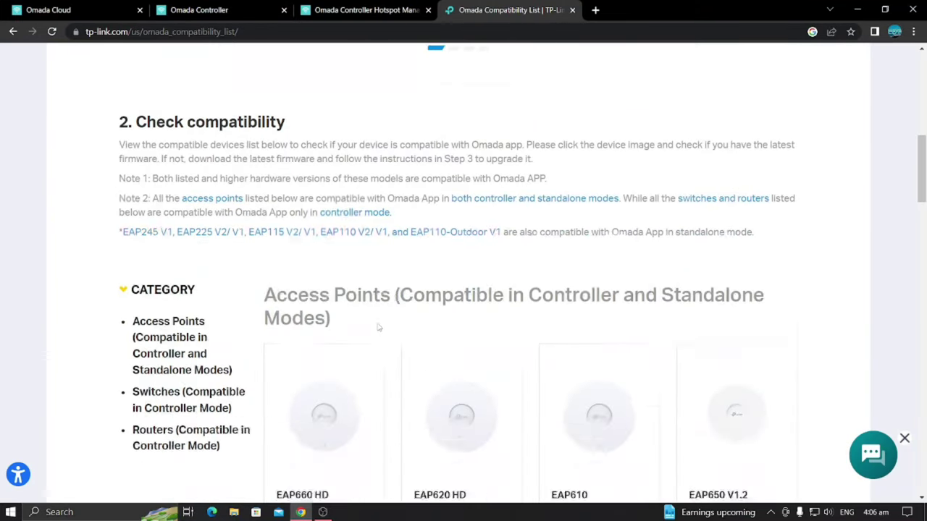
# Go through the Omada Compatibility List once more, from the access points down to the routers compatible in controller mode
pyautogui.scroll(-2, 381, 324)
pyautogui.scroll(2, 382, 325)
pyautogui.scroll(-5, 449, 340)
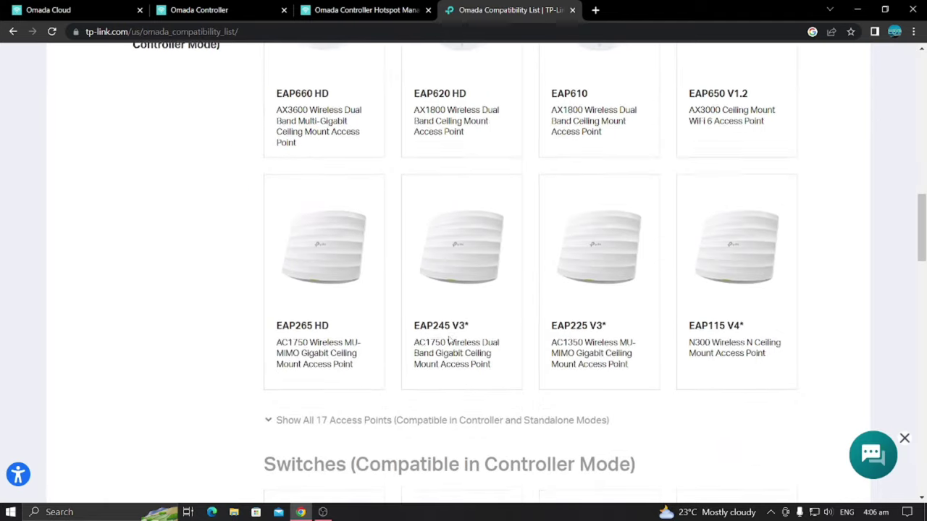
pyautogui.scroll(-9, 449, 340)
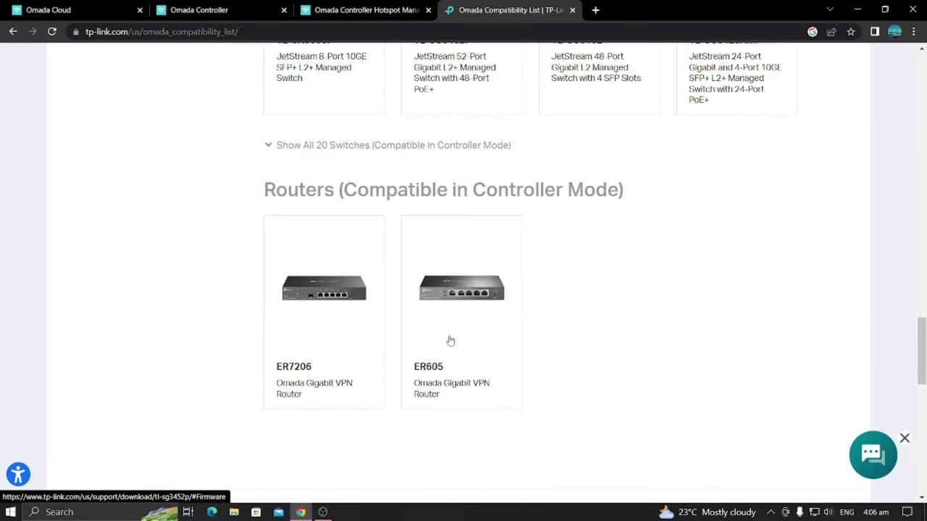
pyautogui.scroll(-4, 449, 340)
pyautogui.scroll(7, 444, 335)
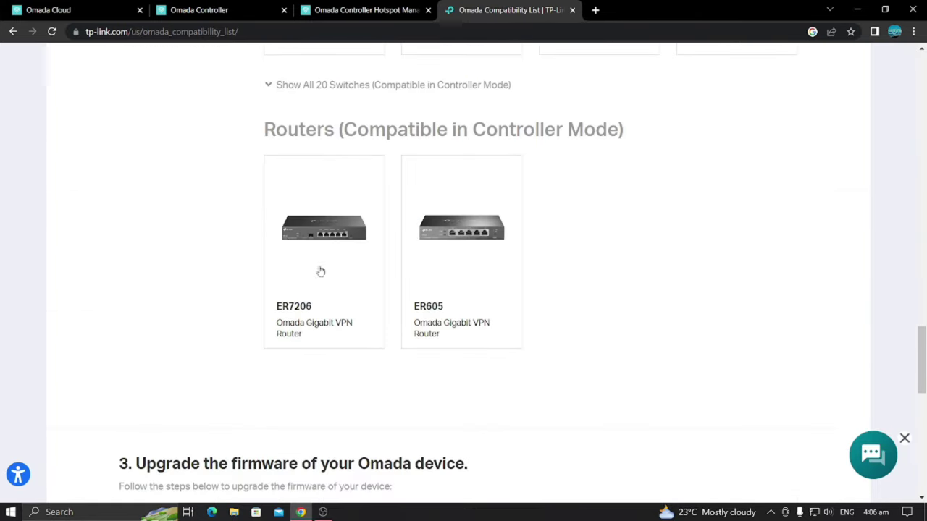
# Return to the "SUPPORT OMADA" search results and look through them for other pages on supported Omada devices
pyautogui.click(13, 31)
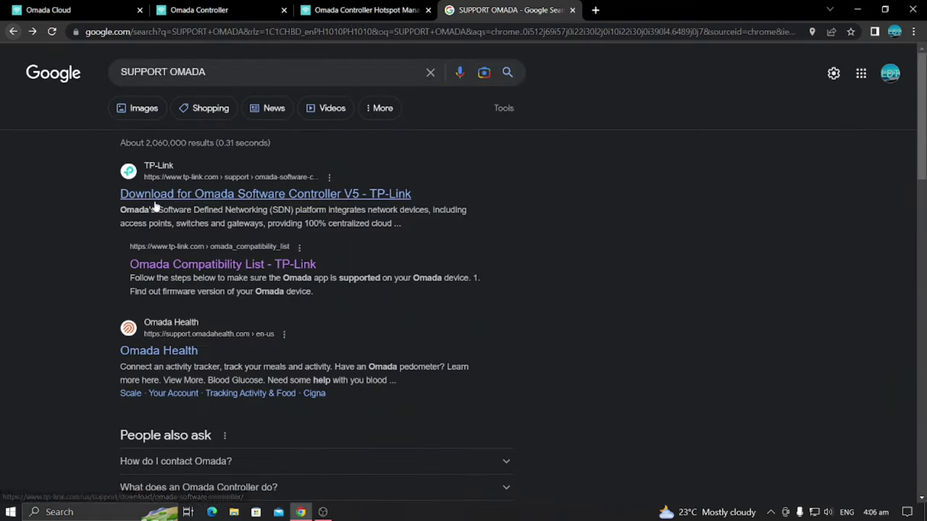
pyautogui.scroll(-2, 232, 341)
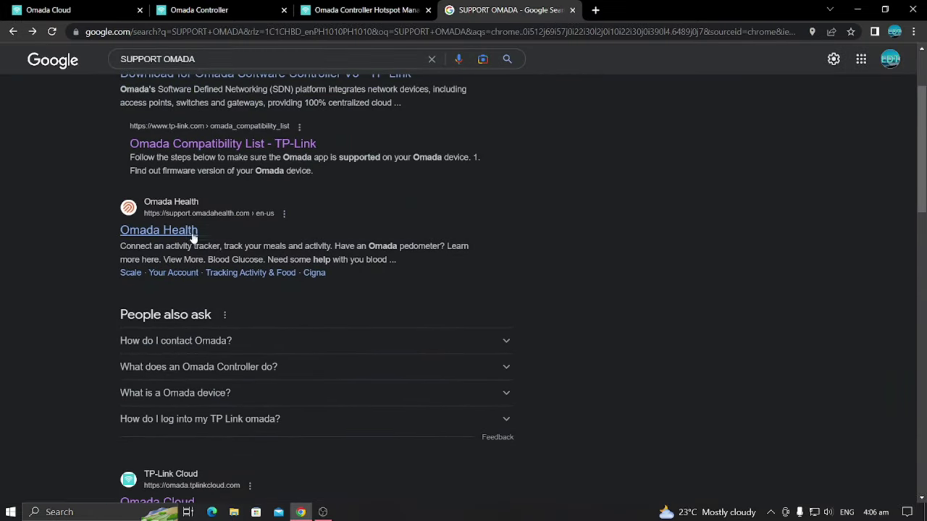
pyautogui.scroll(2, 213, 221)
pyautogui.scroll(-6, 215, 234)
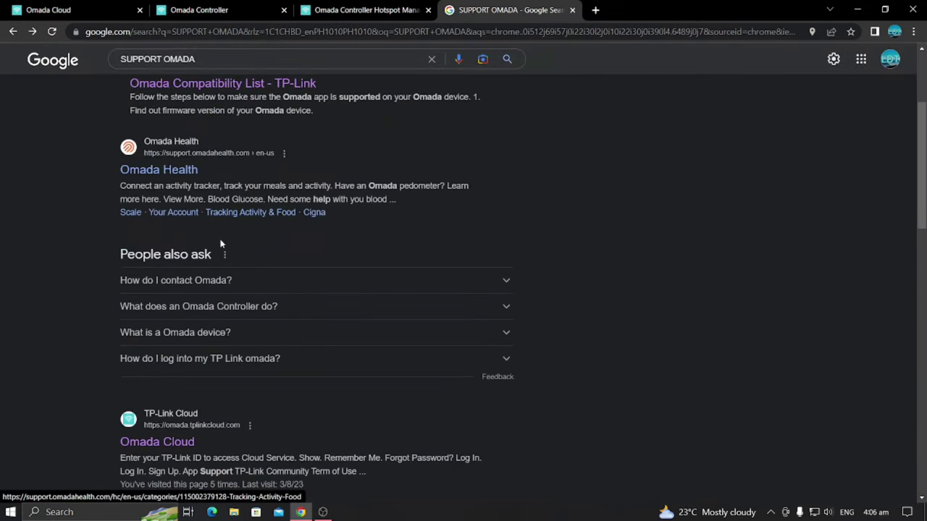
pyautogui.scroll(-2, 221, 249)
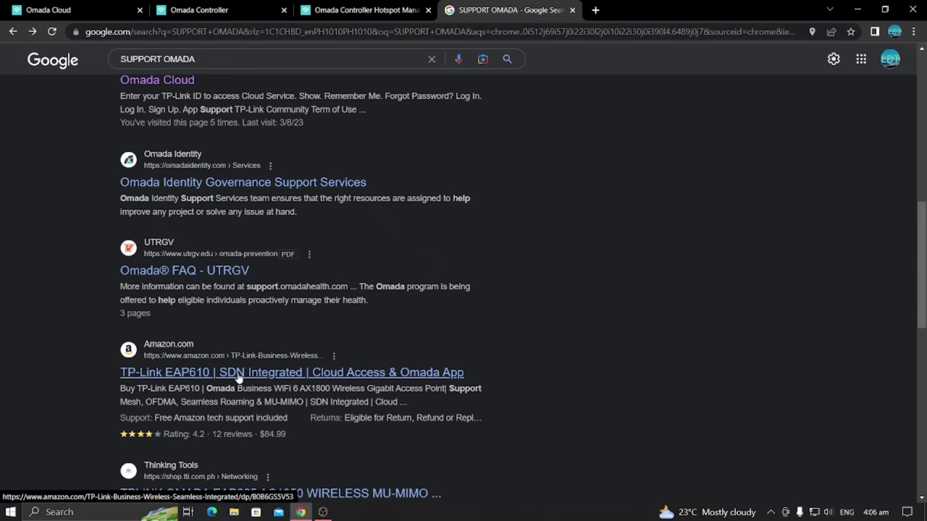
pyautogui.scroll(4, 241, 377)
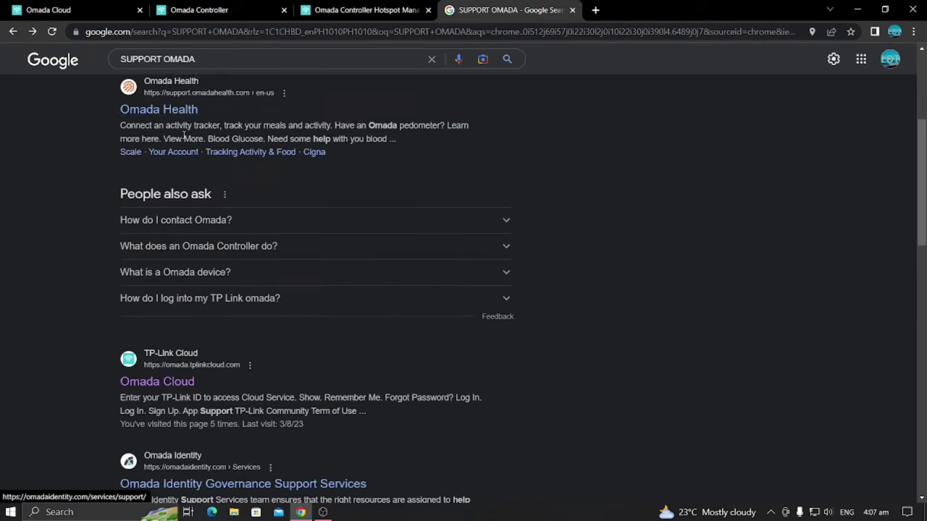
# Search the web for "omada controller supported devices" and open TP-Link's Omada Cloud SDN Platform Compatibility List
pyautogui.click(201, 59)
pyautogui.press('BackSpace')
pyautogui.press('BackSpace')
pyautogui.press('BackSpace')
pyautogui.press('BackSpace')
pyautogui.press('BackSpace')
pyautogui.press('BackSpace')
pyautogui.press('BackSpace')
pyautogui.press('BackSpace')
pyautogui.press('BackSpace')
pyautogui.press('BackSpace')
pyautogui.press('BackSpace')
pyautogui.press('BackSpace')
pyautogui.press('BackSpace')
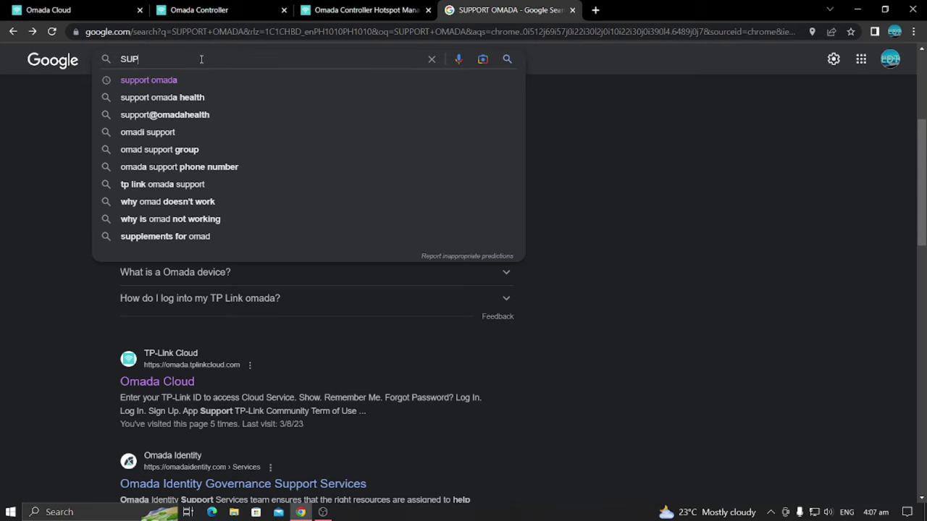
pyautogui.write('OMADA')
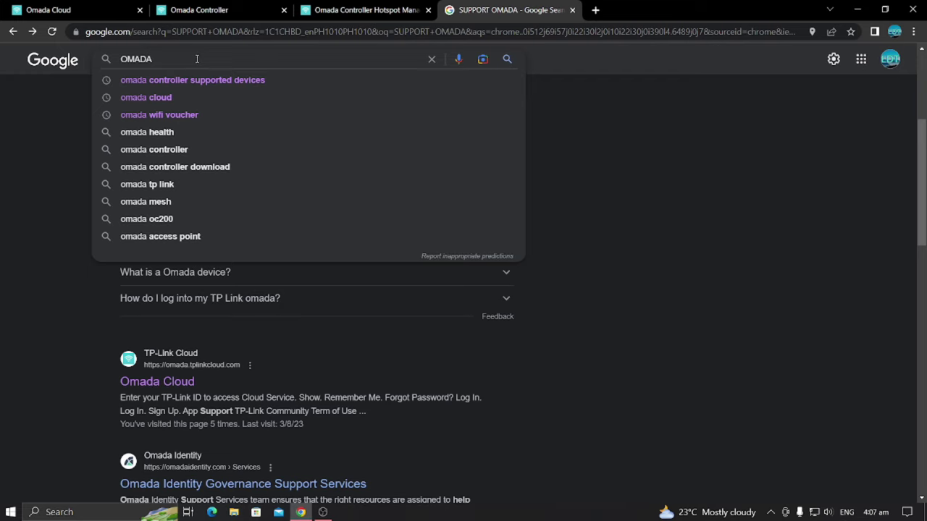
pyautogui.click(170, 80)
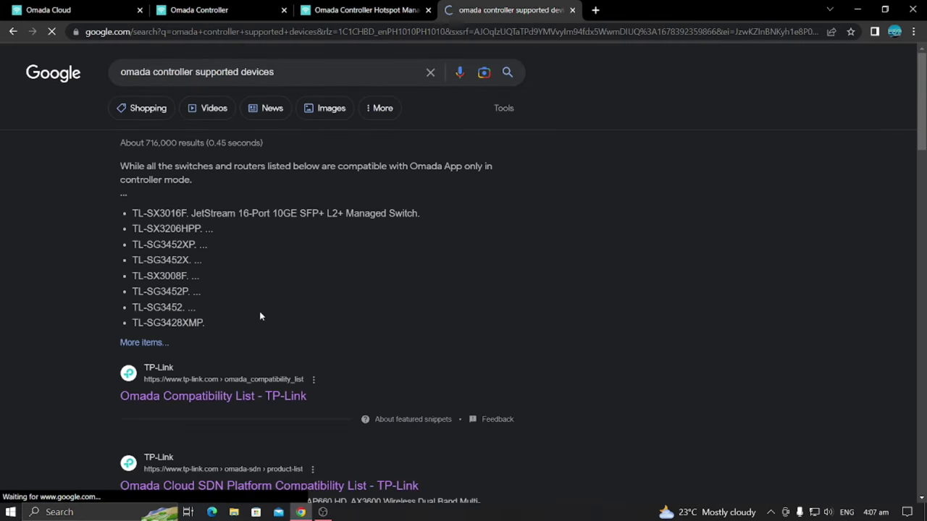
pyautogui.scroll(-3, 260, 313)
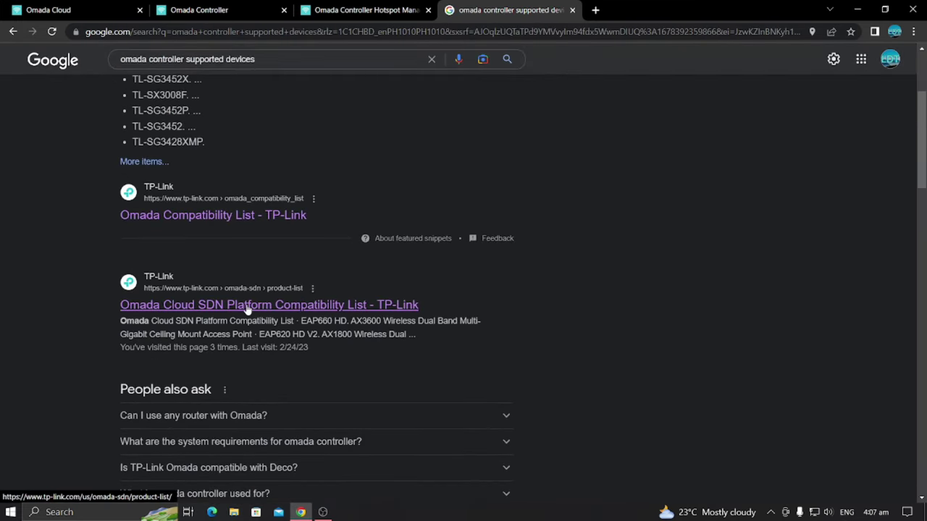
pyautogui.click(246, 305)
# Examine the controllers and access points on the Omada Cloud SDN Platform Compatibility List
pyautogui.scroll(-3, 343, 319)
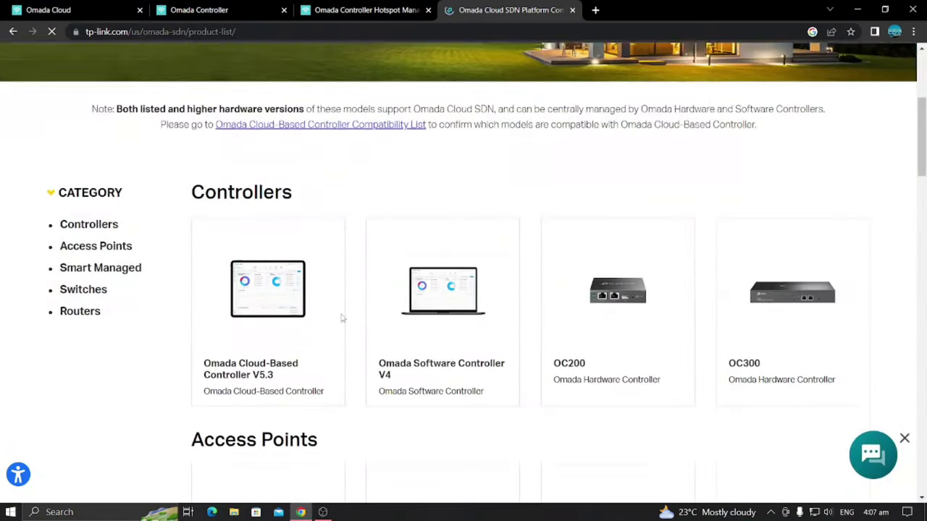
pyautogui.scroll(-2, 342, 319)
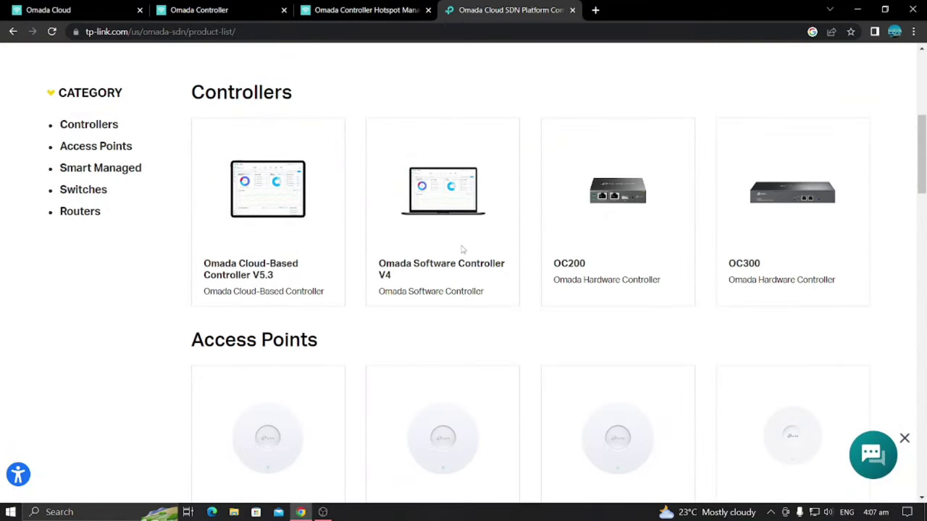
pyautogui.scroll(-3, 554, 270)
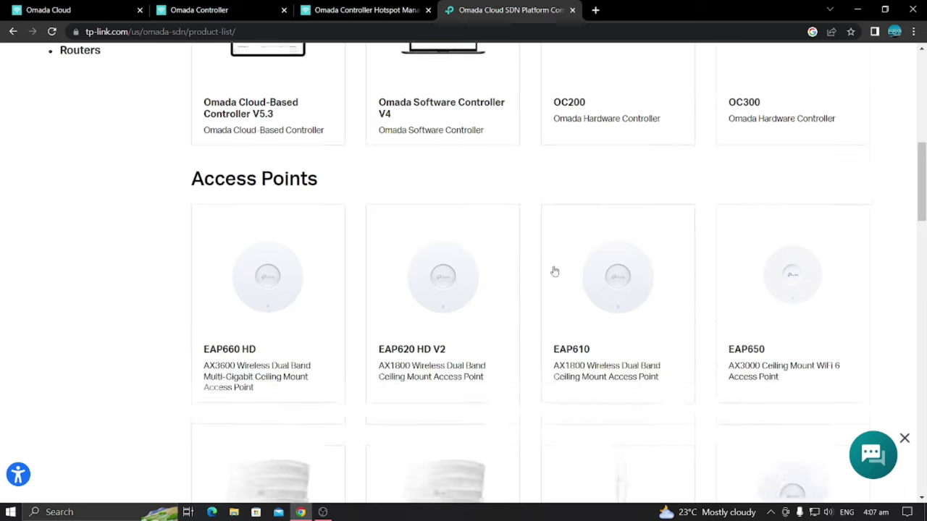
pyautogui.scroll(-3, 554, 270)
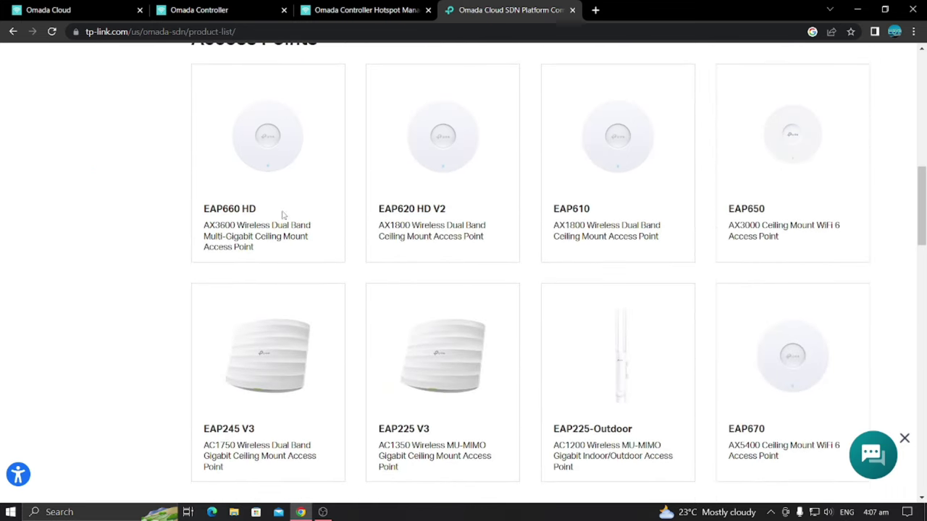
pyautogui.scroll(-1, 680, 255)
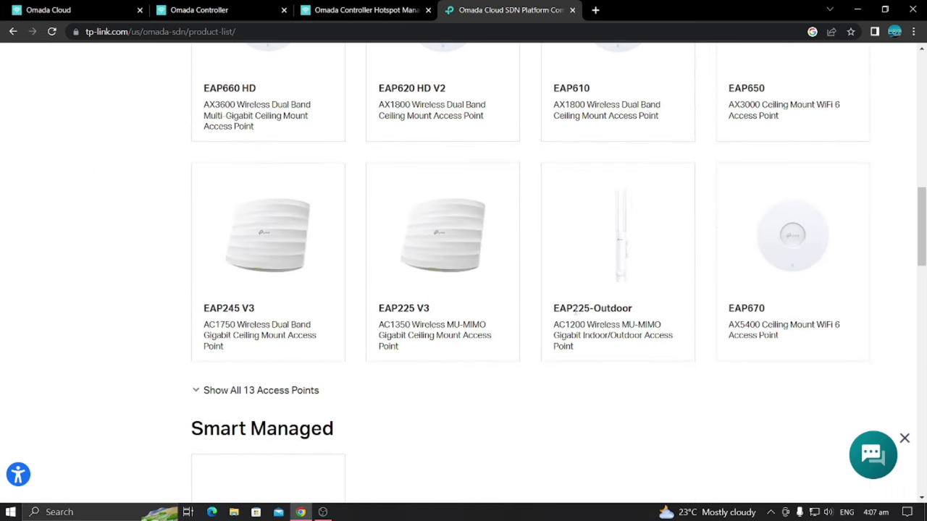
pyautogui.scroll(-1, 610, 280)
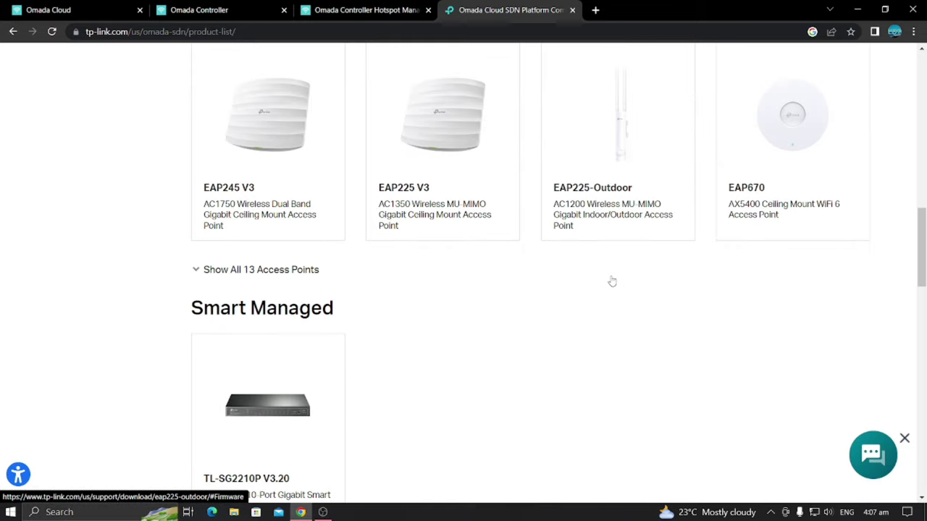
pyautogui.scroll(5, 611, 280)
pyautogui.scroll(-3, 612, 280)
pyautogui.scroll(3, 612, 280)
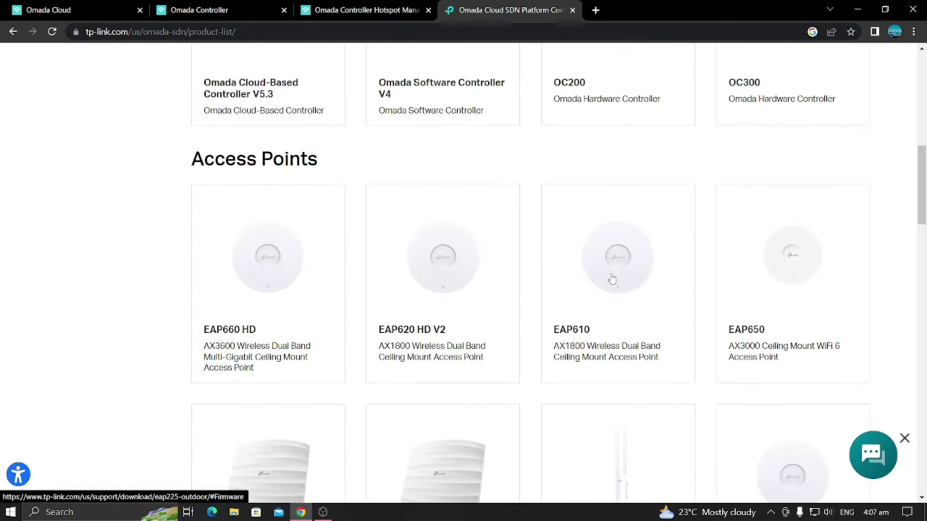
pyautogui.scroll(3, 612, 280)
pyautogui.scroll(-4, 612, 281)
# Review the smart managed models, switches and routers on the SDN compatibility list and return to the page's introduction
pyautogui.scroll(-5, 611, 280)
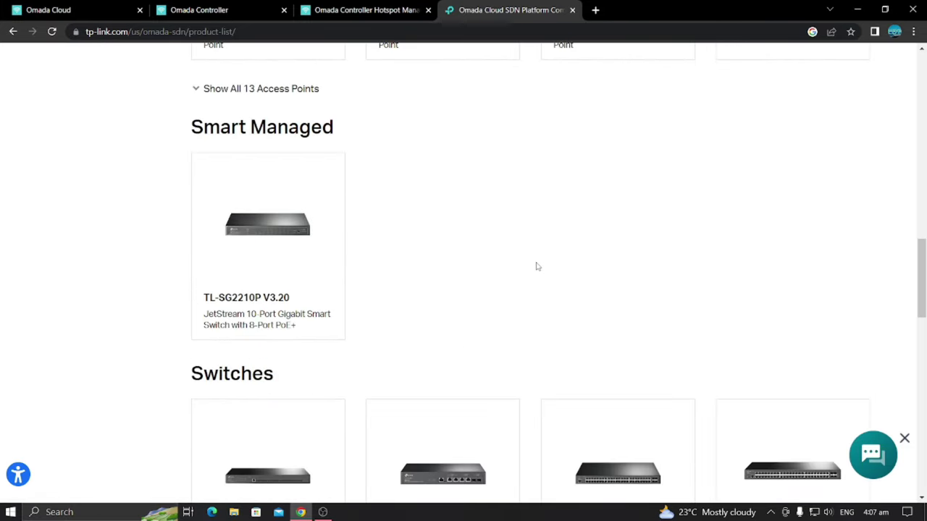
pyautogui.scroll(-2, 300, 273)
pyautogui.scroll(-10, 426, 268)
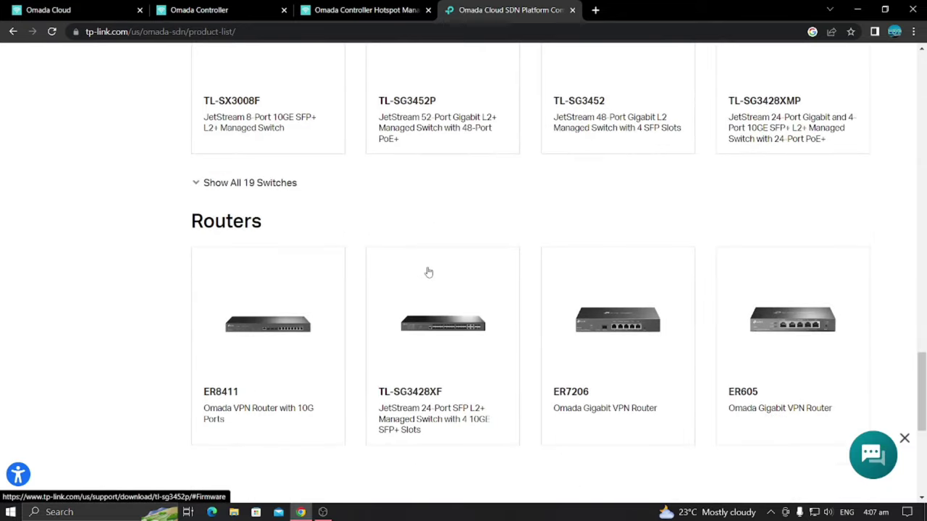
pyautogui.scroll(5, 428, 270)
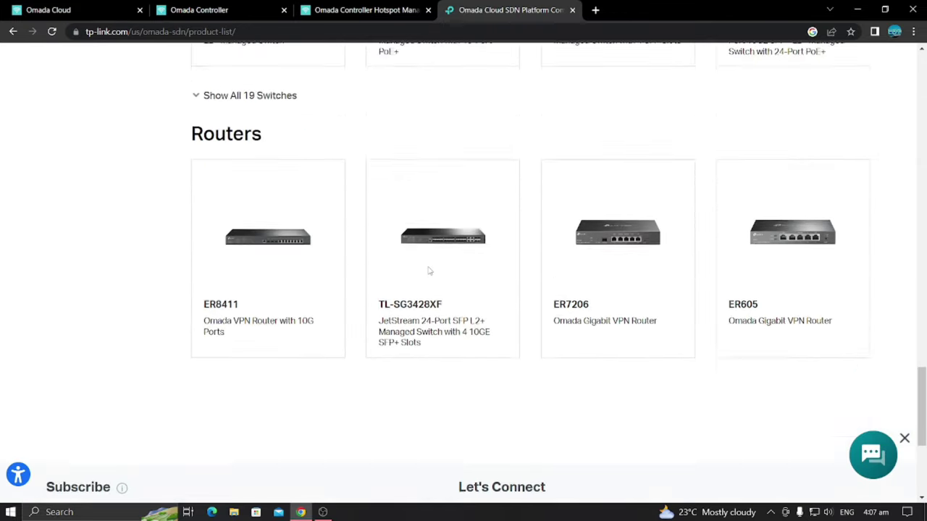
pyautogui.scroll(3, 326, 203)
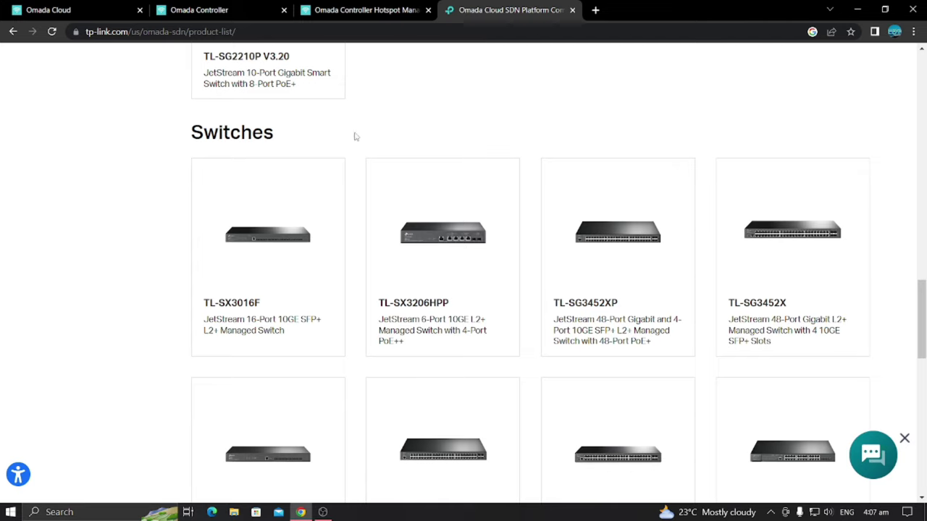
pyautogui.scroll(5, 445, 241)
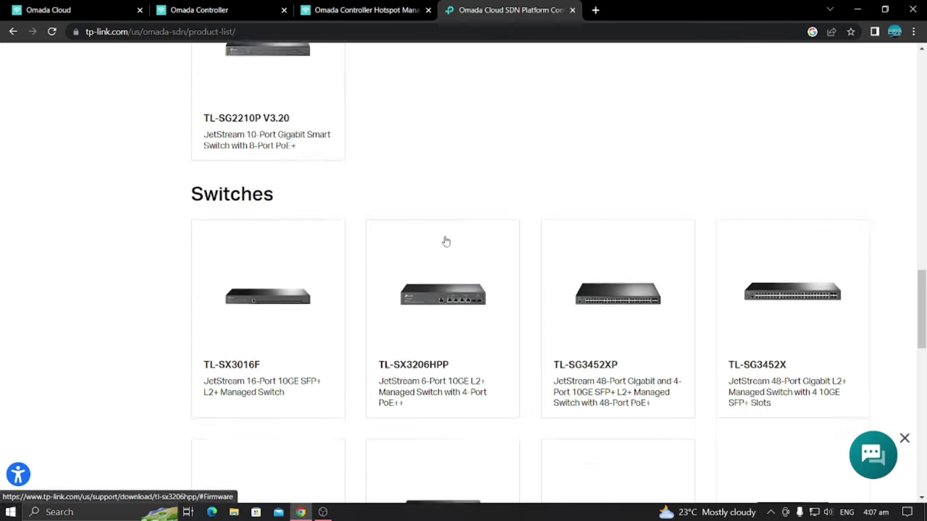
pyautogui.scroll(11, 445, 240)
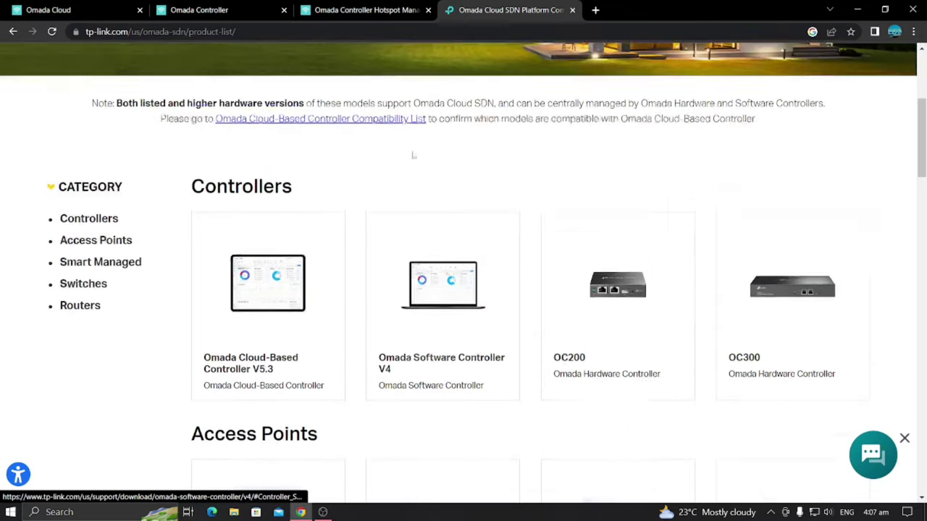
pyautogui.scroll(2, 391, 127)
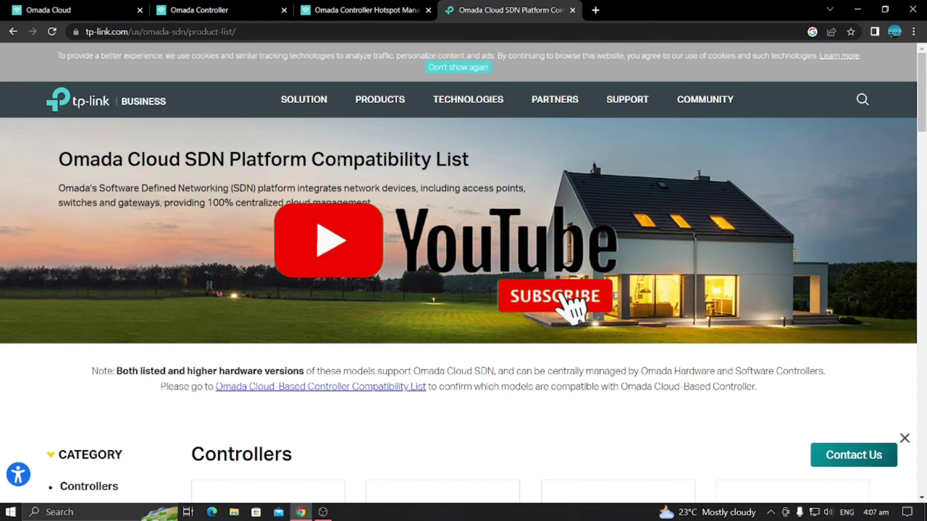
# Close the compatibility list page and view the unarchived alerts in the Omada Controller's log
pyautogui.click(572, 10)
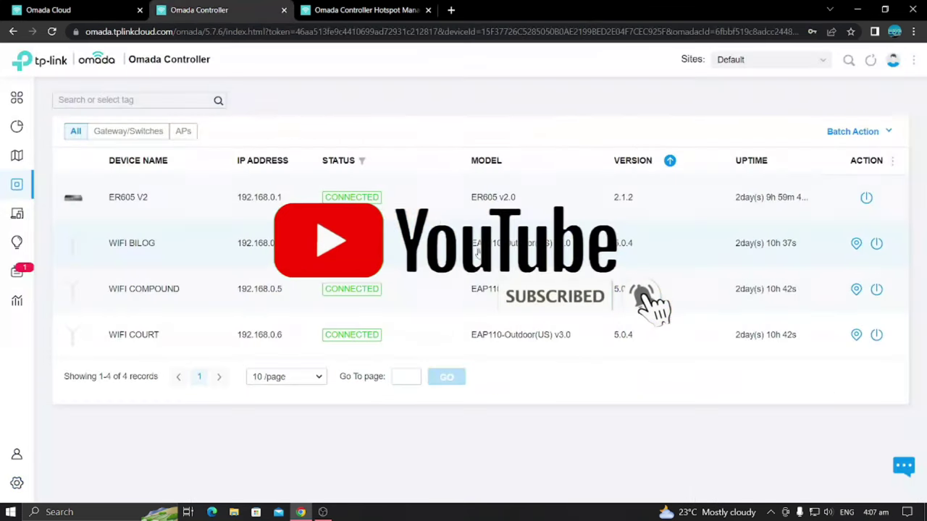
pyautogui.moveTo(44, 243)
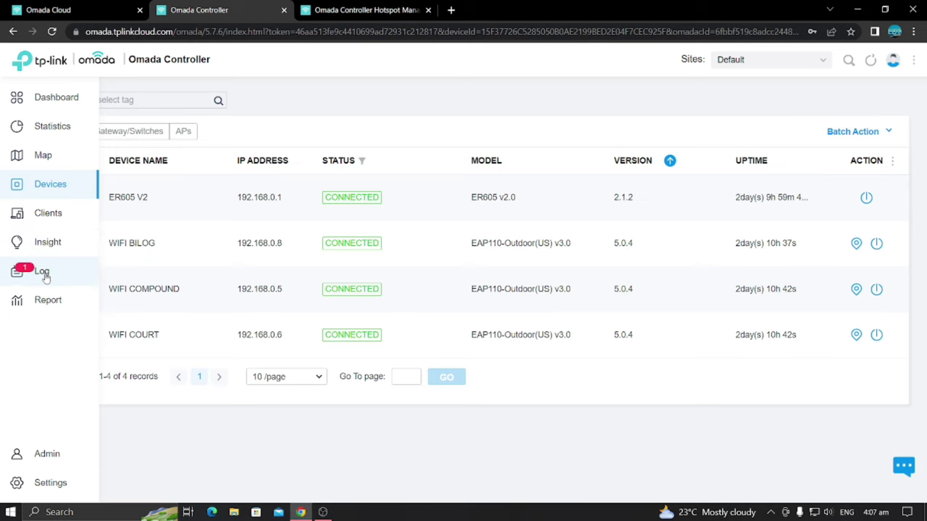
pyautogui.click(43, 275)
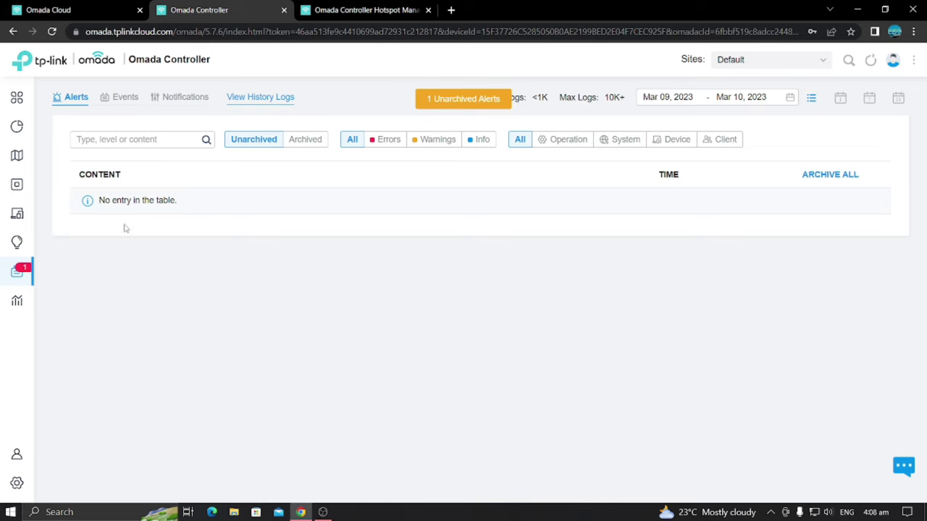
# View the Clients list and inspect the TL-SG105E client's details and its ER605 V2 connection, then close the details
pyautogui.moveTo(69, 226)
pyautogui.click(48, 214)
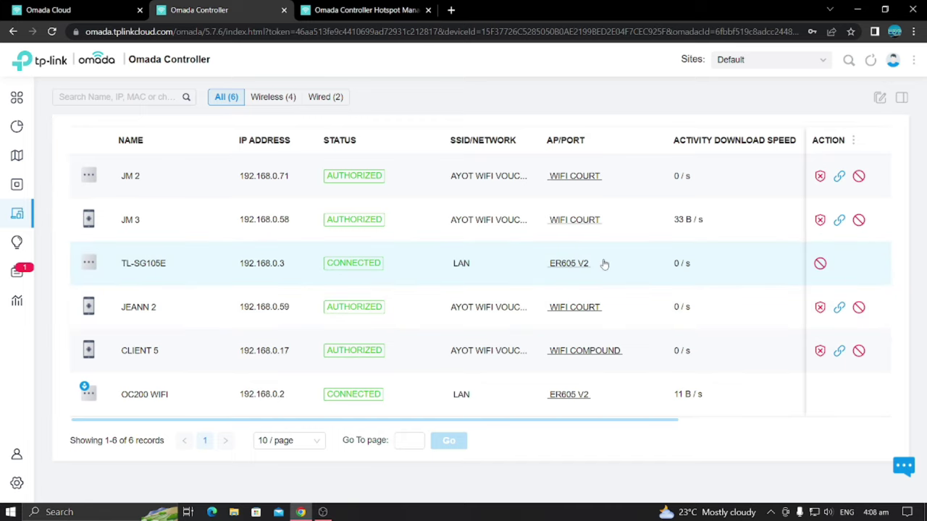
pyautogui.moveTo(604, 264); pyautogui.dragTo(503, 265)
pyautogui.moveTo(647, 273); pyautogui.dragTo(531, 273)
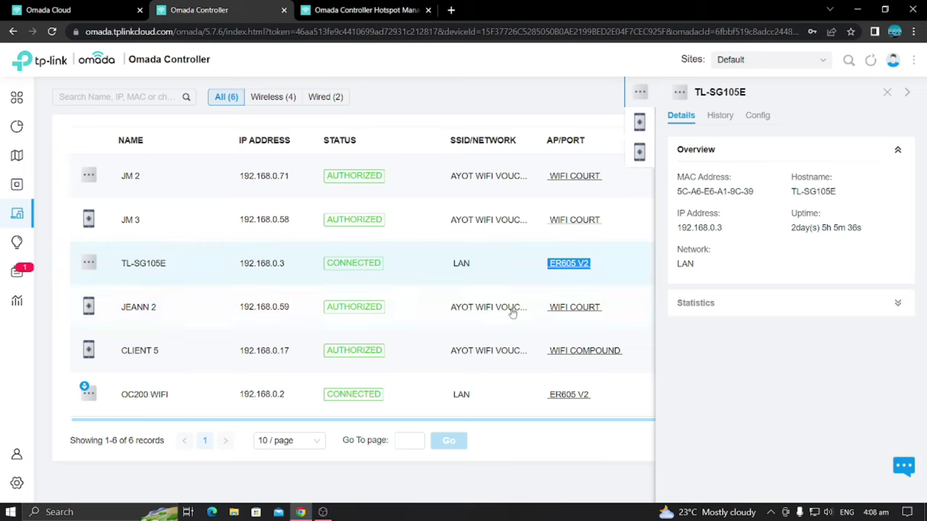
pyautogui.click(557, 270)
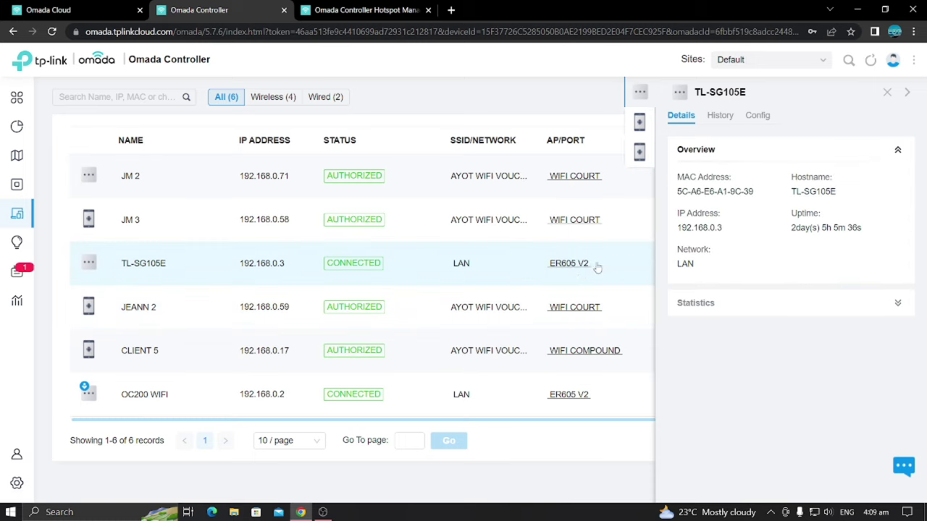
pyautogui.moveTo(597, 268); pyautogui.dragTo(522, 265)
pyautogui.click(907, 96)
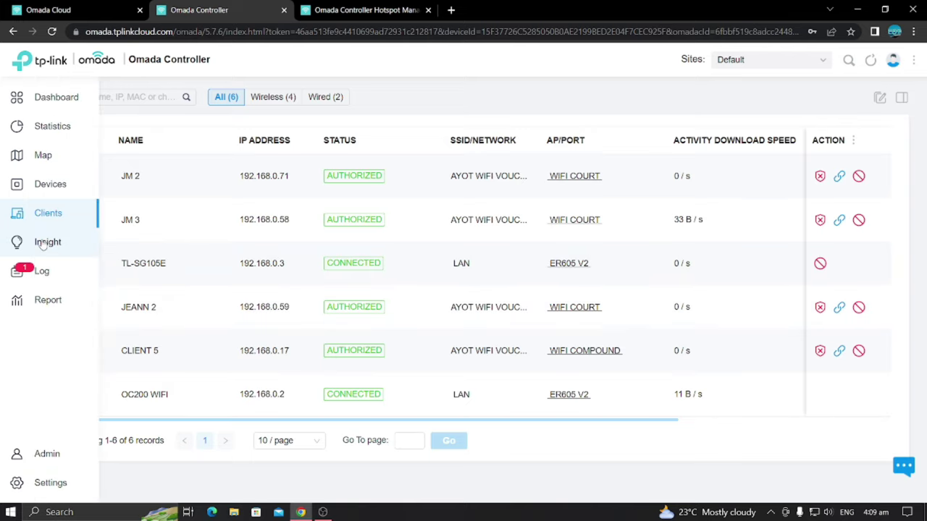
# View the Known Clients list under Insight through to the end of its first page
pyautogui.click(43, 243)
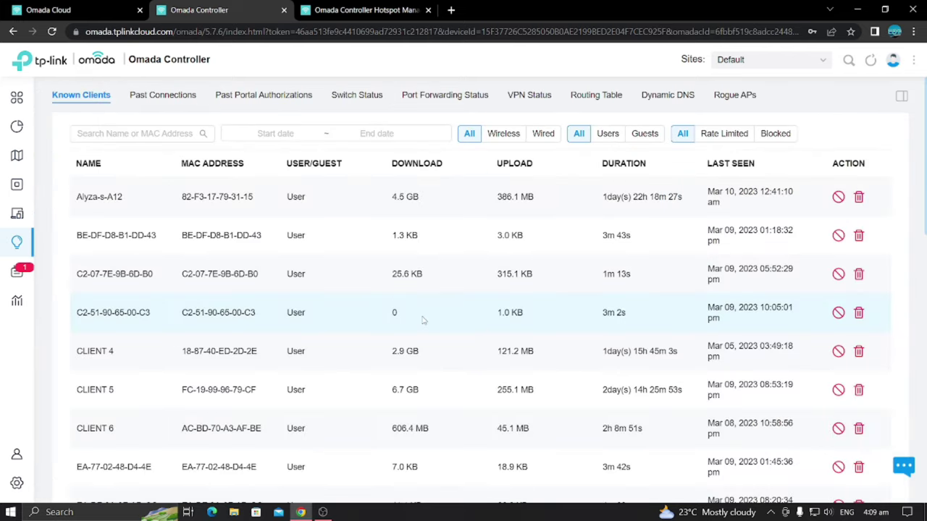
pyautogui.scroll(-7, 424, 321)
pyautogui.scroll(-3, 319, 363)
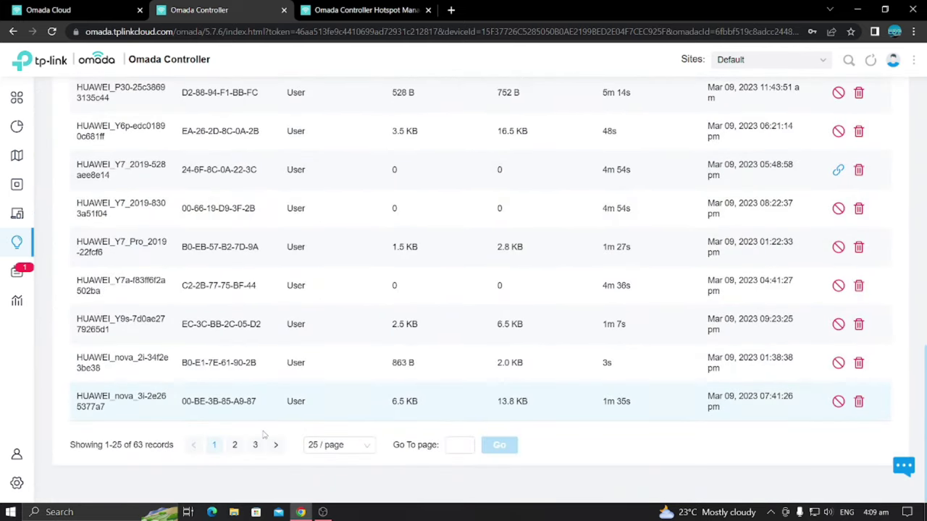
# View the second page of the Known Clients list through to its end and return to the first page
pyautogui.click(239, 445)
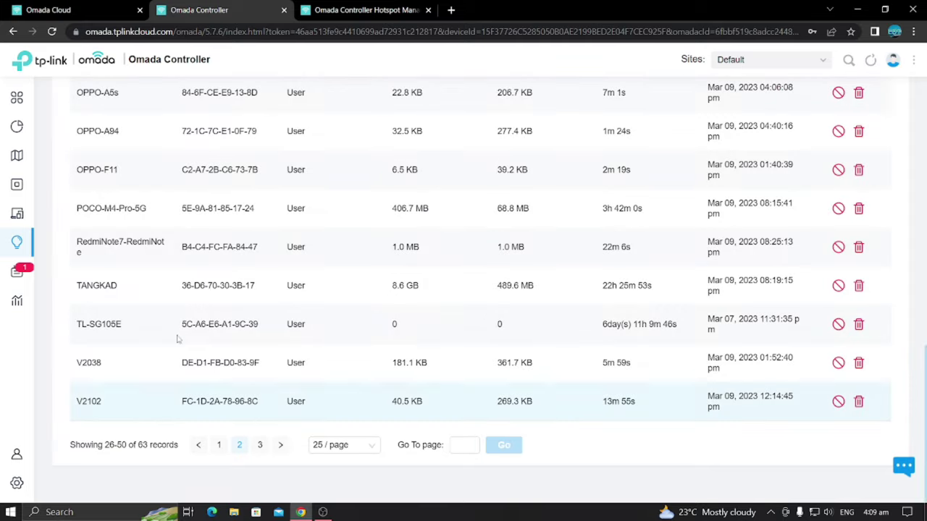
pyautogui.scroll(10, 818, 269)
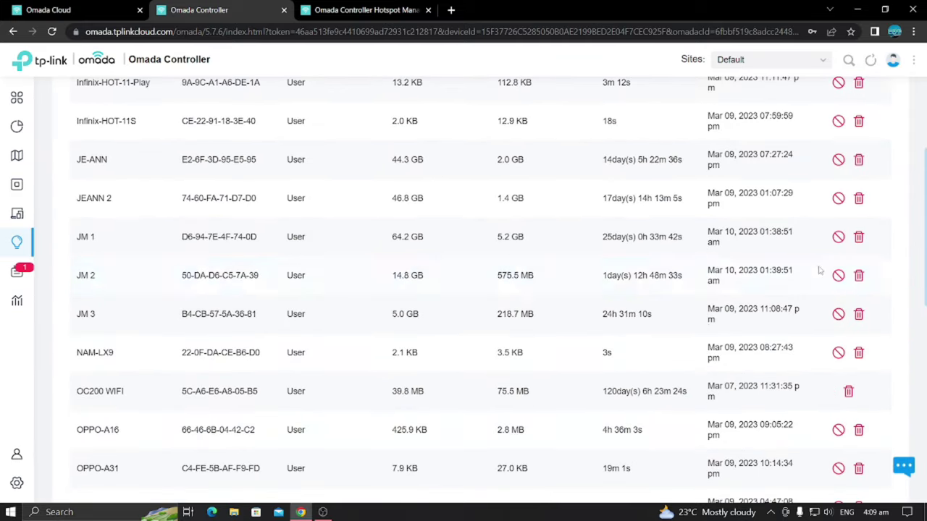
pyautogui.scroll(-10, 815, 273)
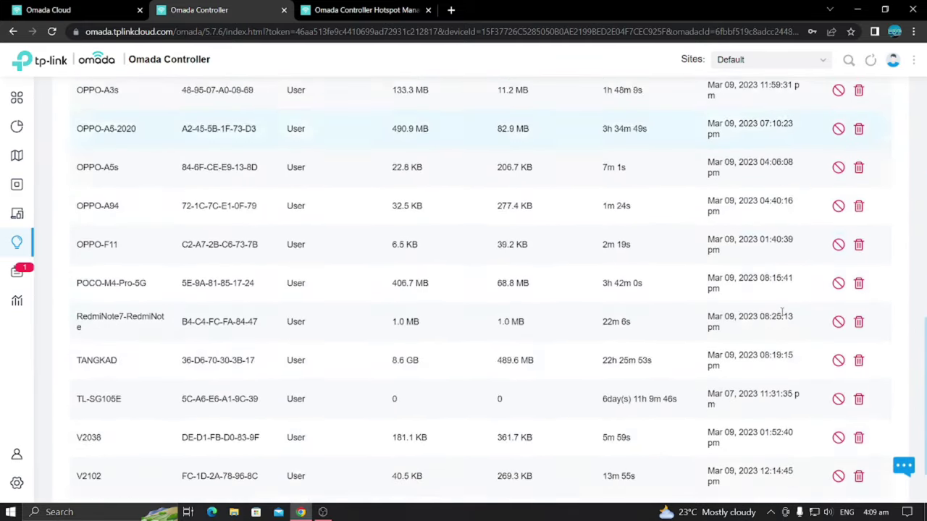
pyautogui.click(219, 444)
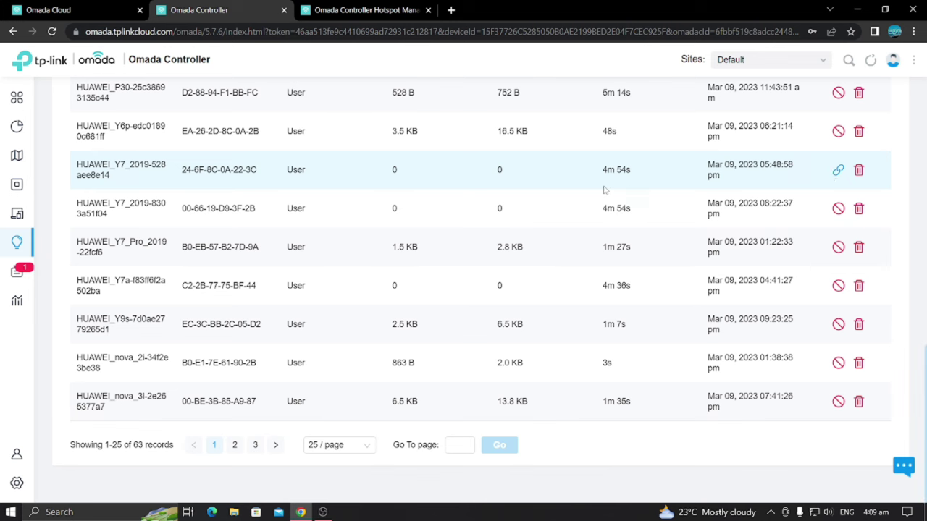
# Leave the Known Clients list and show the Clients list with all wireless and wired clients
pyautogui.scroll(2, 507, 202)
pyautogui.click(40, 214)
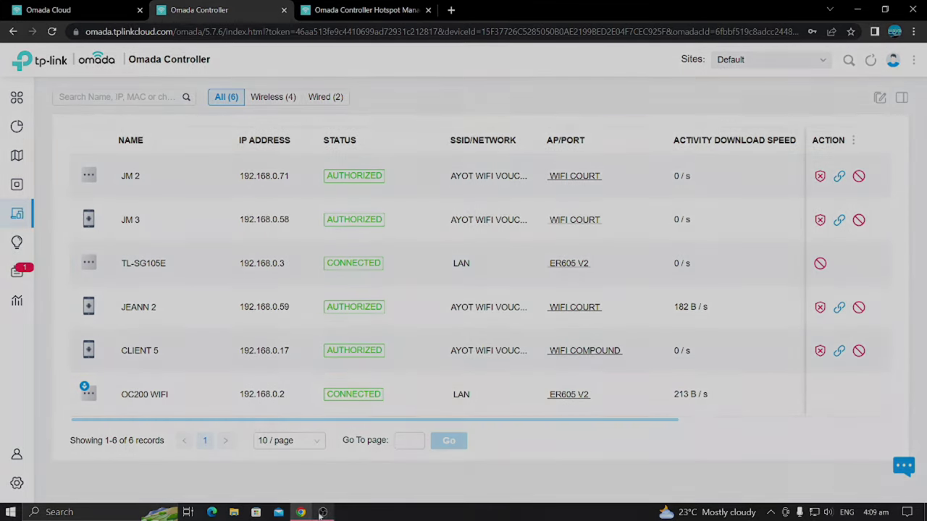
pyautogui.moveTo(320, 514)
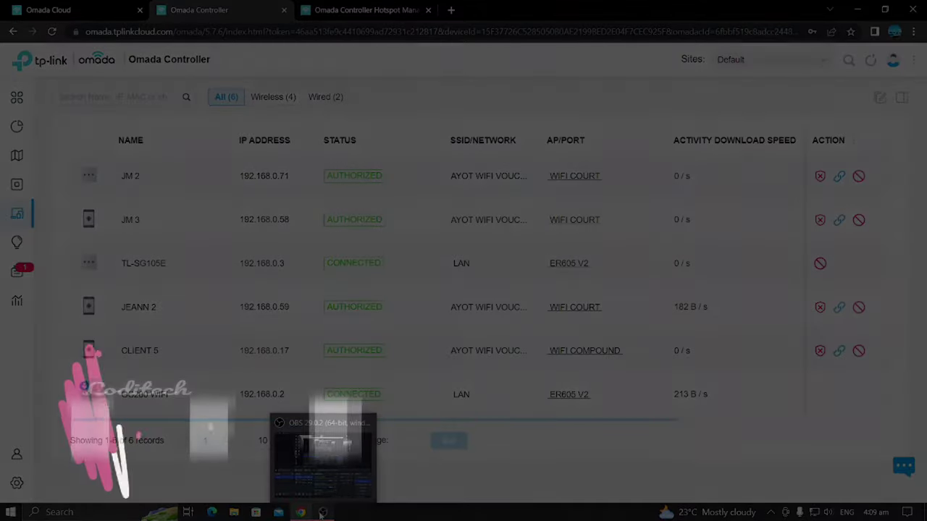